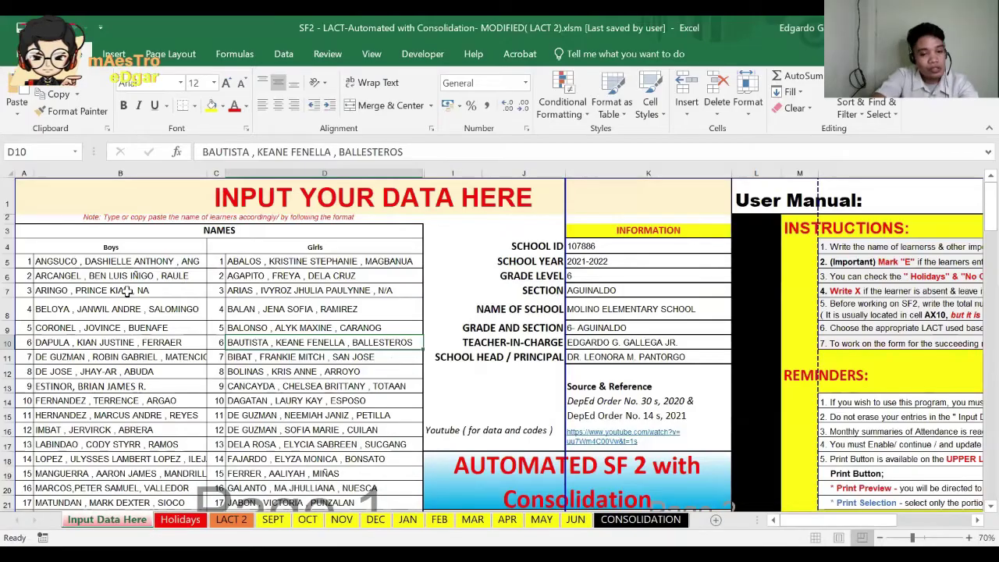
# Step: Review the school information, then clear the December 25 Christmas Day holiday row
pyautogui.click(648, 327)
pyautogui.click(648, 416)
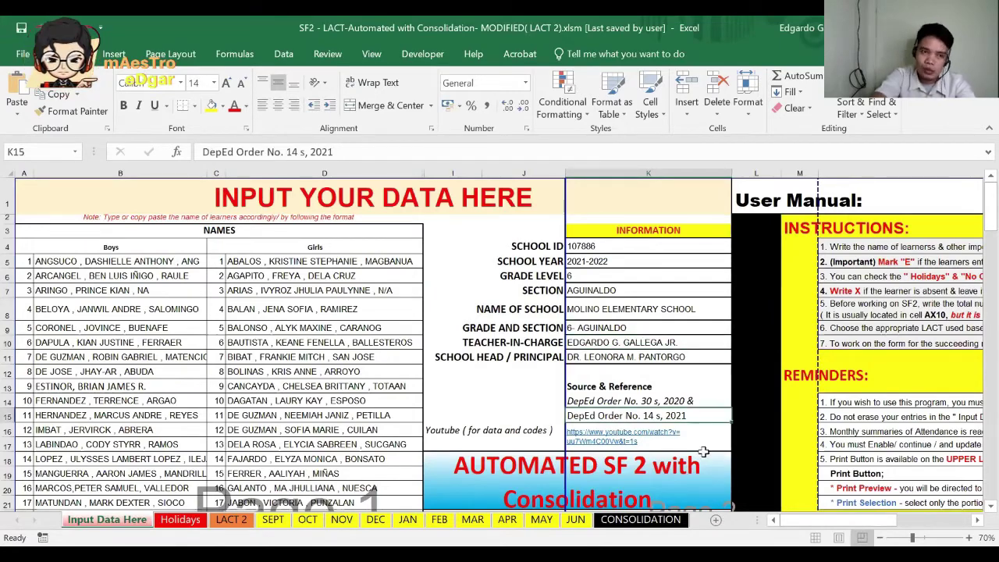
pyautogui.click(578, 476)
pyautogui.click(180, 519)
pyautogui.moveTo(107, 236); pyautogui.dragTo(375, 237)
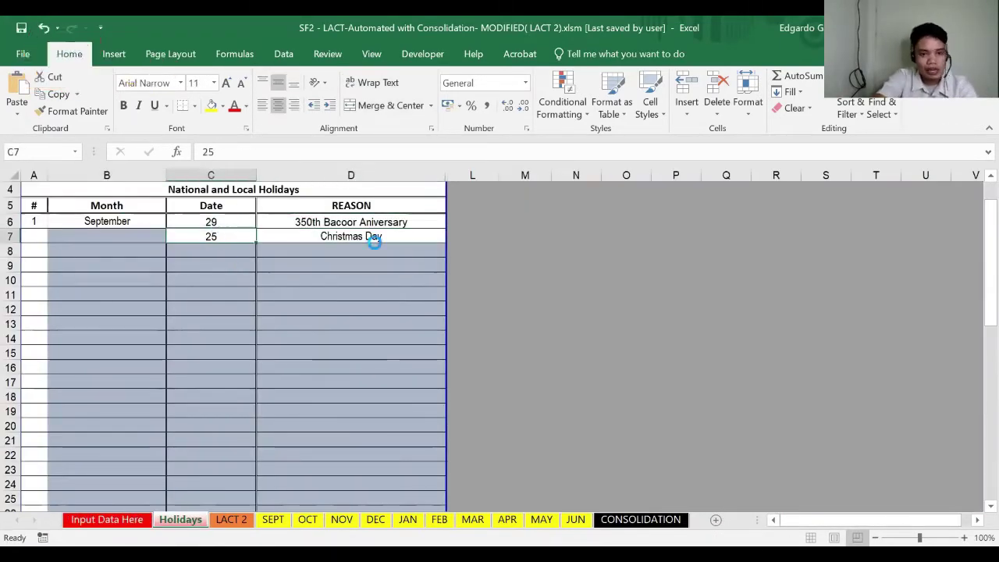
pyautogui.press('Delete')
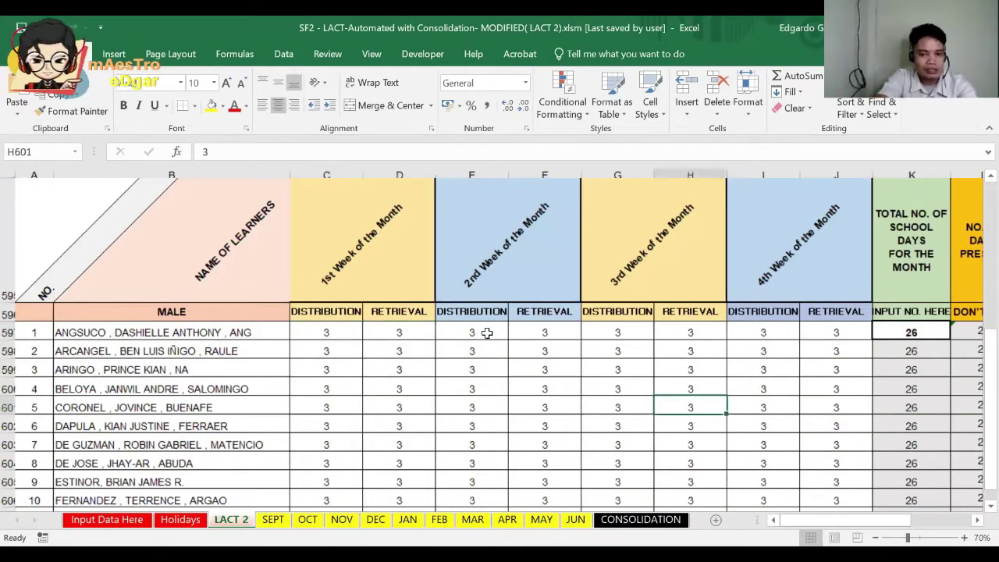
# Step: Enter 0 as the first learner's distribution count and 24 school days for the month
pyautogui.write('0')
pyautogui.press('Return')
pyautogui.write('24')
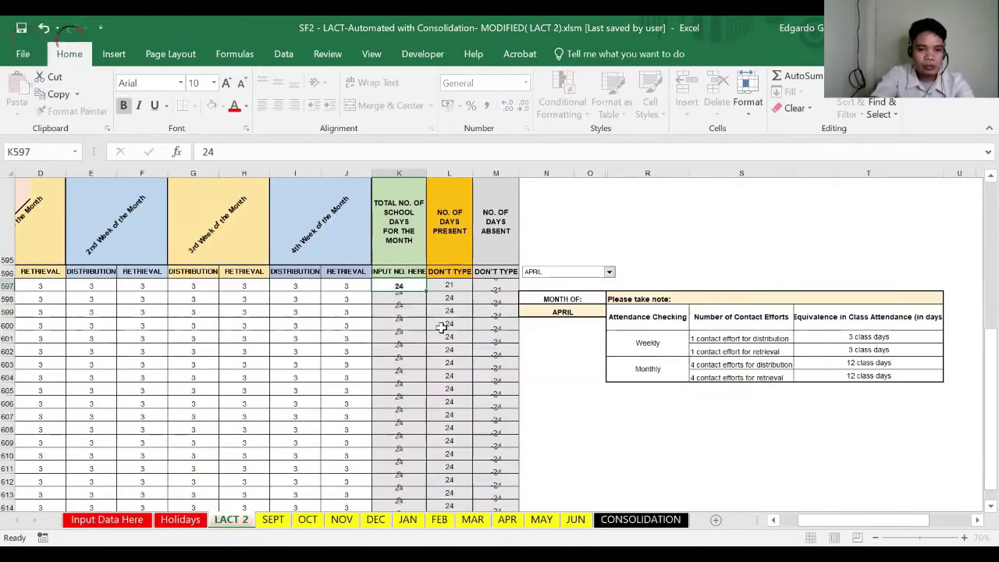
pyautogui.press('Return')
# Step: Review the contact-efforts note and 3 class days equivalence, then return to the September cell
pyautogui.click(959, 365)
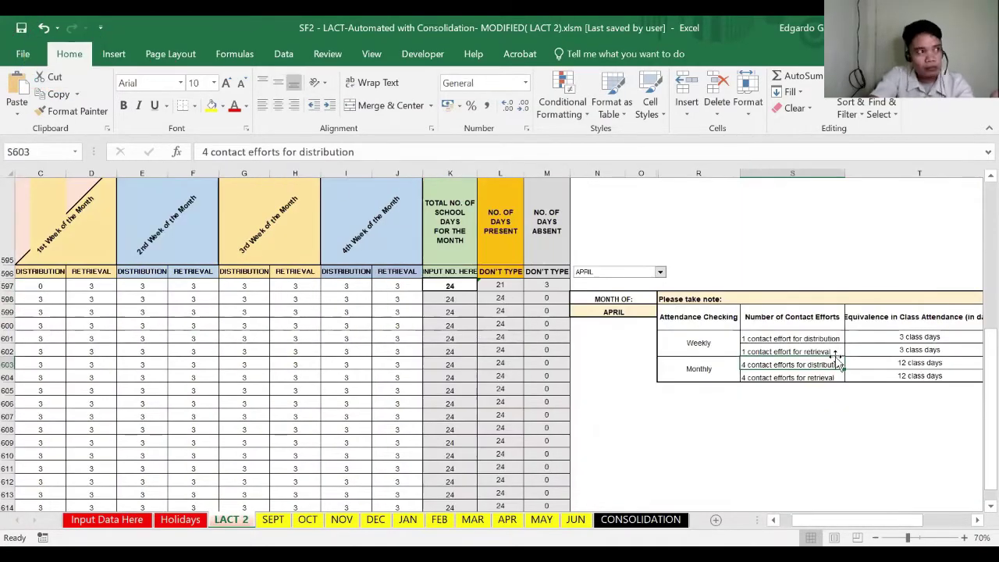
pyautogui.click(920, 349)
pyautogui.press('Home')
pyautogui.hotkey('ctrl', 'Home')
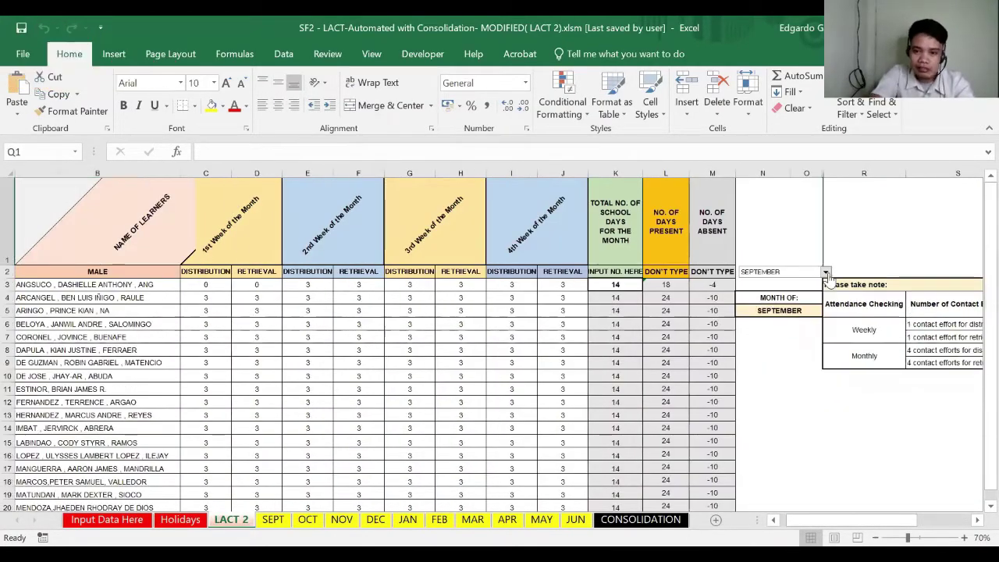
pyautogui.click(142, 297)
# Step: On the SEPT sheet, mark the first learner absent with x on one day
pyautogui.click(273, 519)
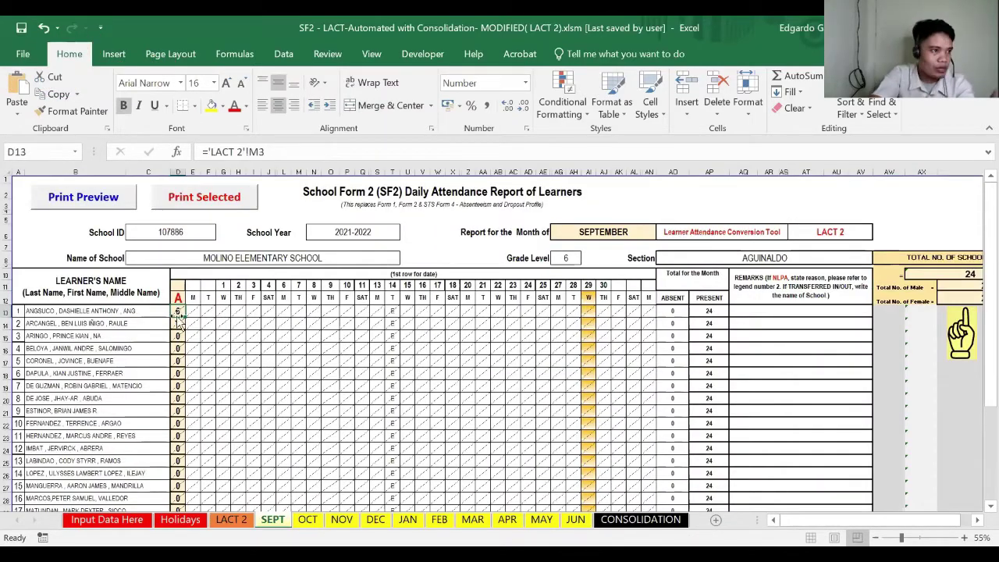
pyautogui.click(543, 310)
pyautogui.write('x')
pyautogui.click(501, 317)
pyautogui.scroll(-20, 502, 317)
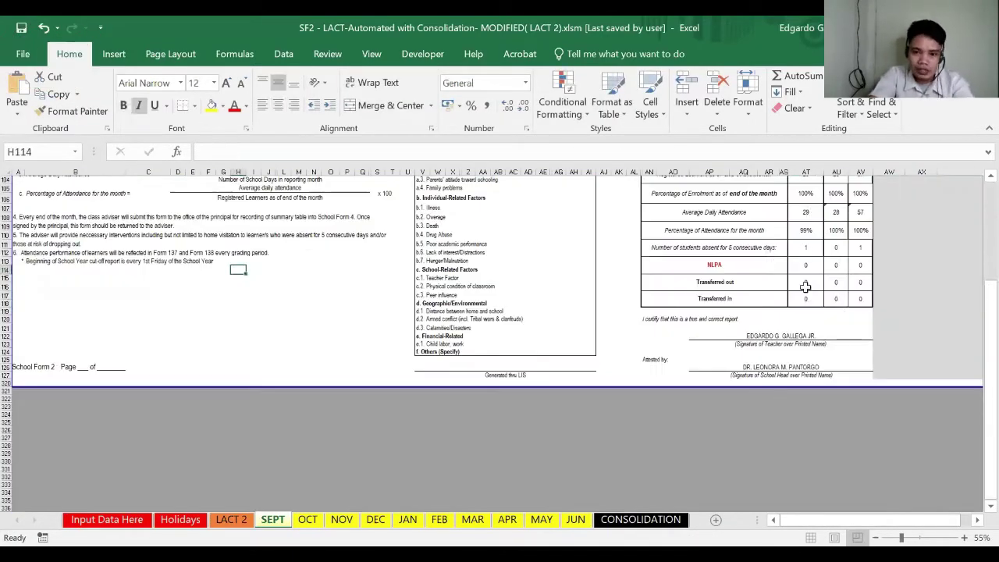
pyautogui.scroll(15, 506, 213)
pyautogui.scroll(20, 506, 213)
# Step: Record t/i (Transferred In) for the fifth learner and add another x absence
pyautogui.click(392, 246)
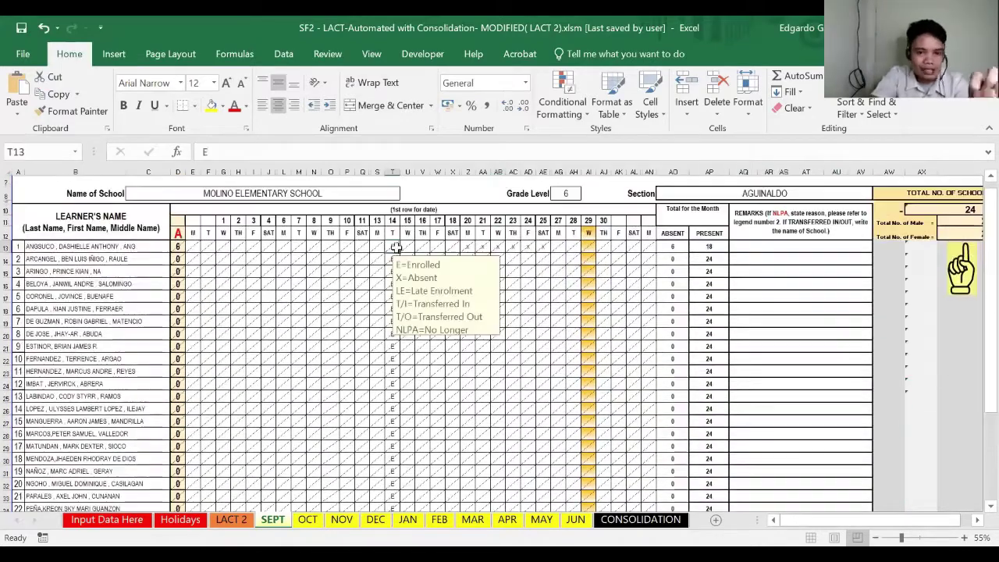
pyautogui.click(556, 295)
pyautogui.click(545, 301)
pyautogui.write('t/i')
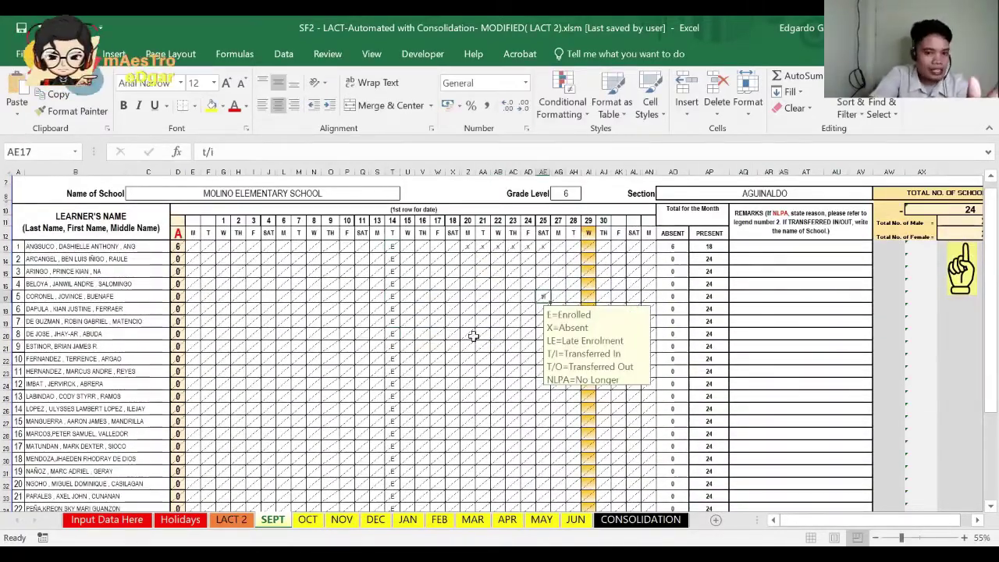
pyautogui.click(545, 301)
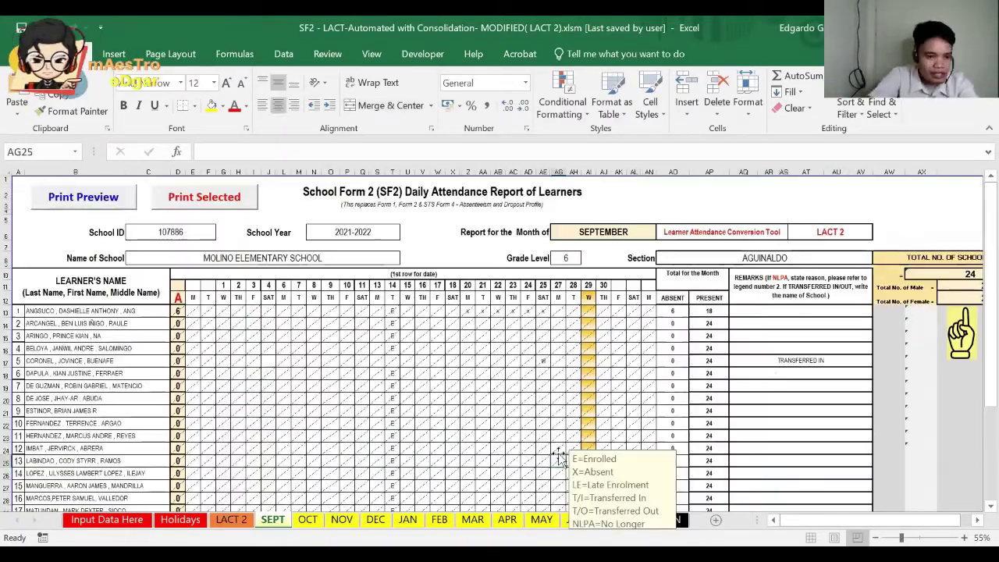
pyautogui.write('x')
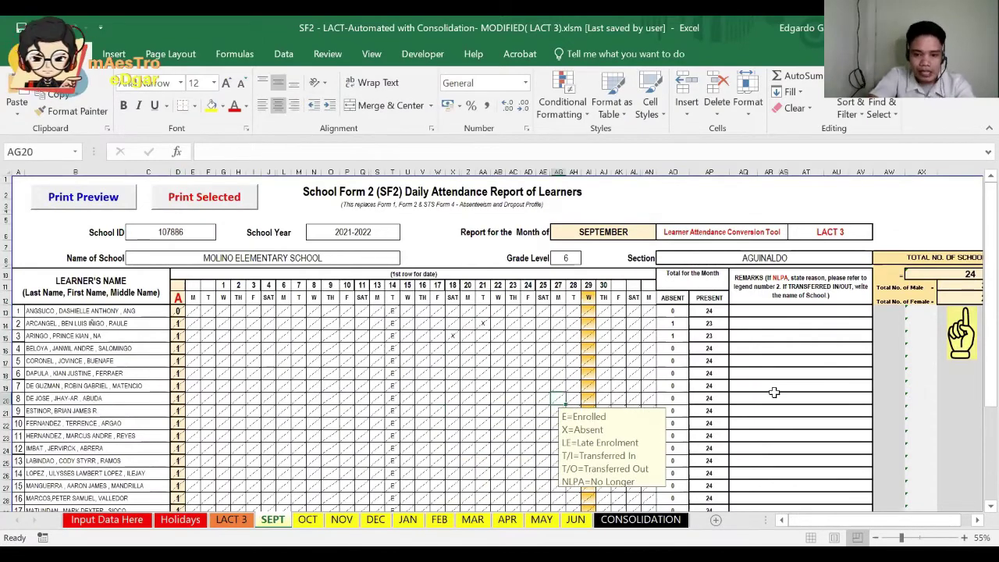
pyautogui.click(528, 386)
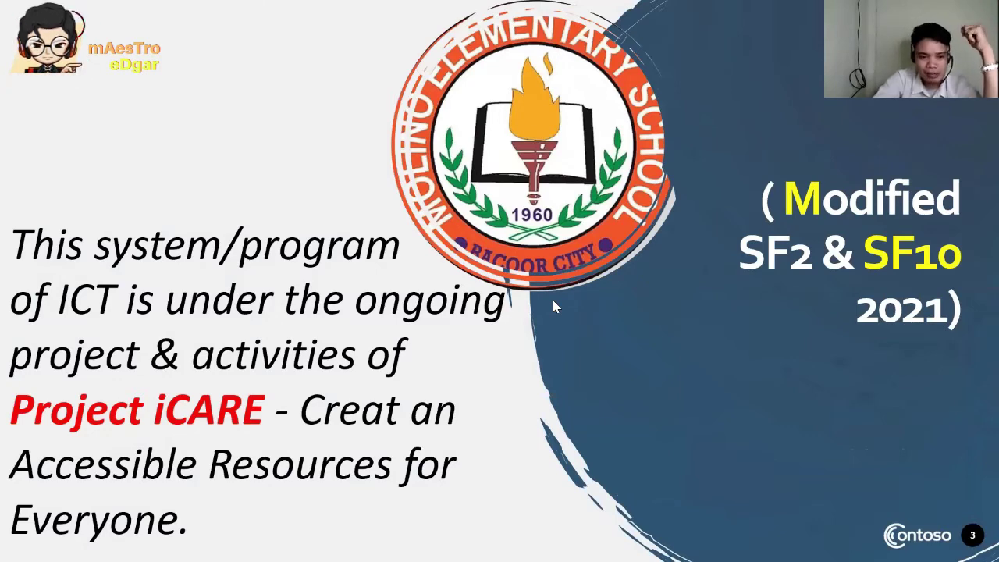
# Step: Advance the slideshow to slide 8, the DepEd Order about DepEd Memorandum No. 14, s. 2021
pyautogui.click(552, 301)
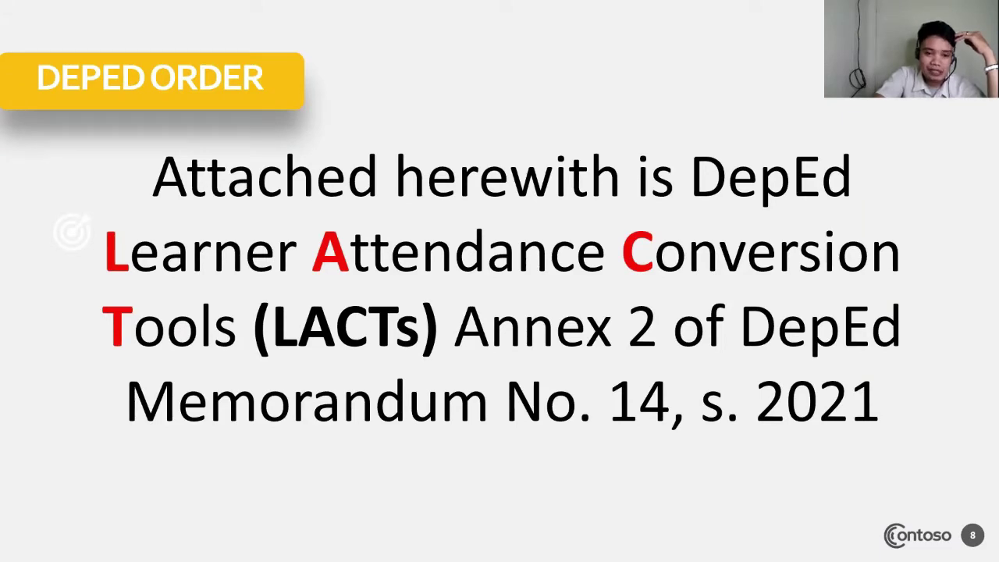
# Step: Advance to the LACT 1, 2, & 3 table slide explaining LACT 1 conversion into SF 2
pyautogui.press('Right')
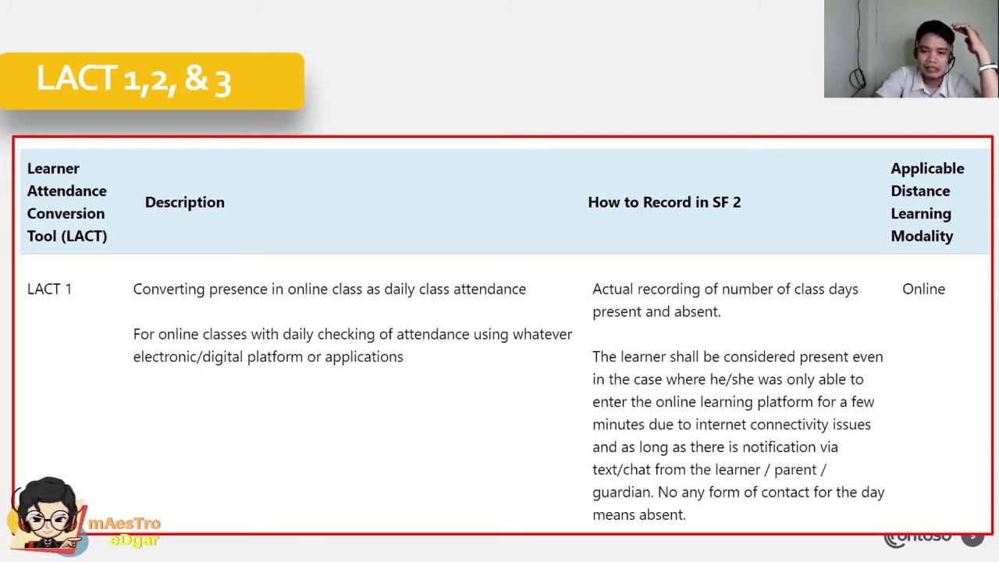
# Step: Advance past the LACT 2 slide to slide 11 with the attendance checking table
pyautogui.press('Right')
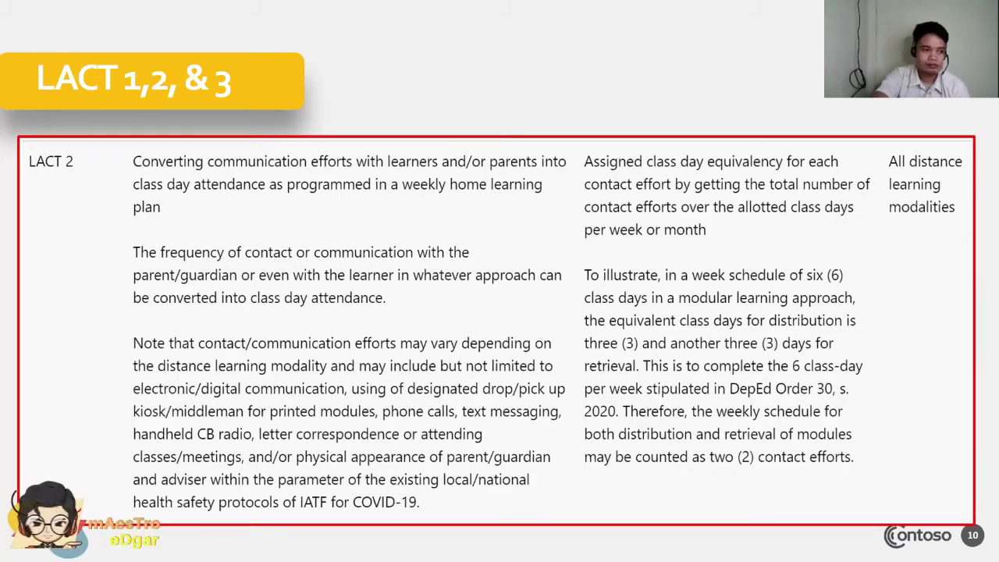
pyautogui.press('Right')
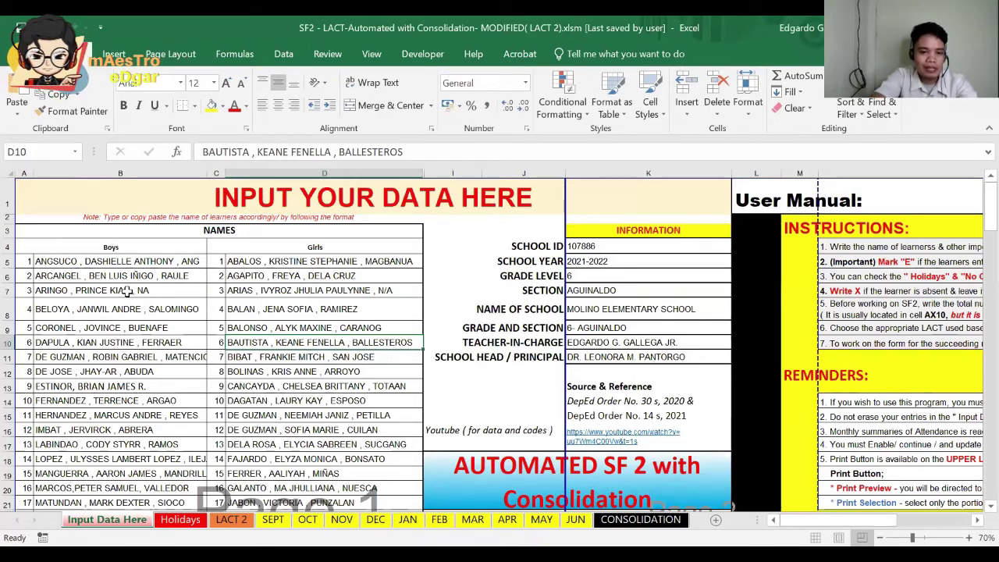
pyautogui.click(147, 356)
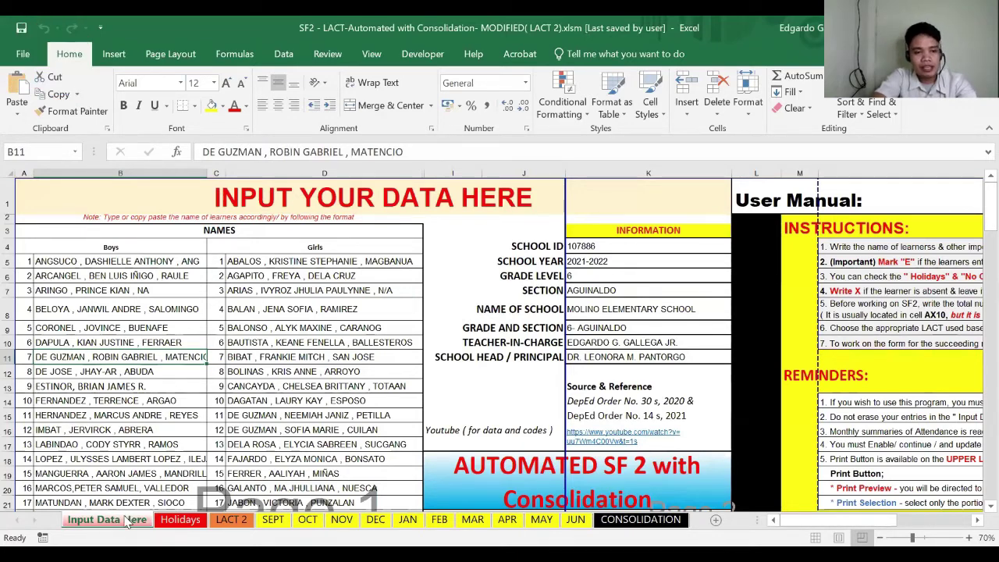
pyautogui.click(145, 399)
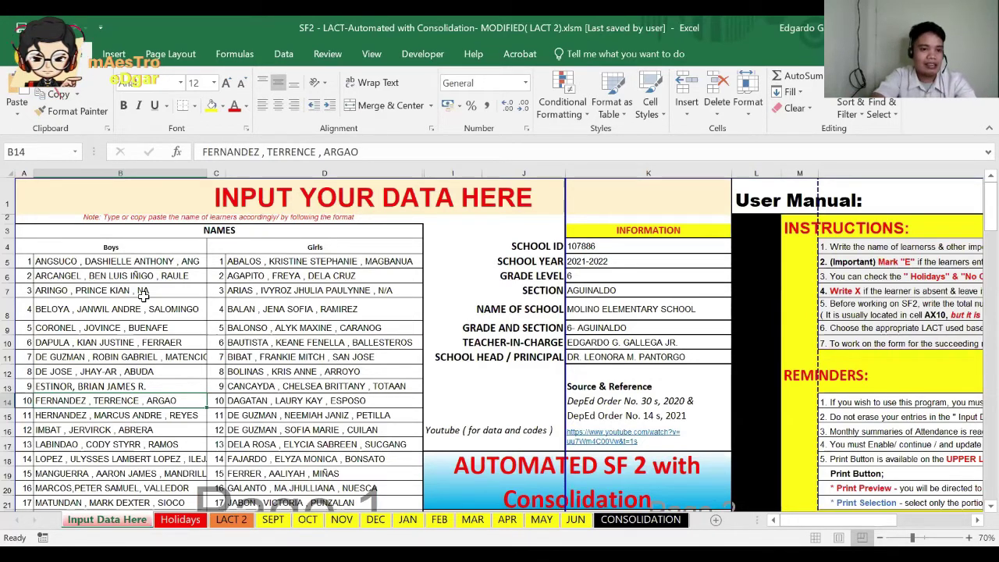
pyautogui.click(178, 260)
pyautogui.click(258, 260)
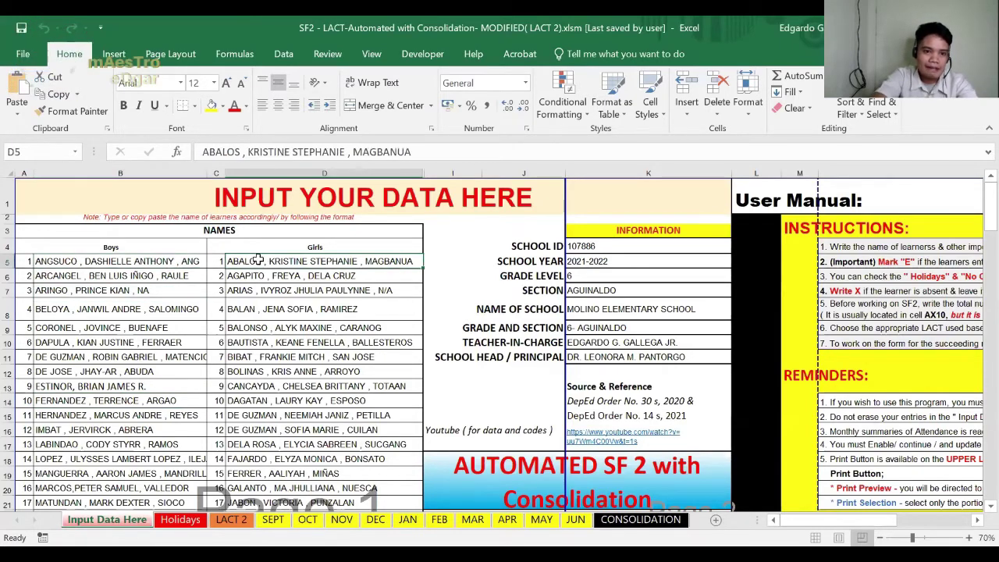
pyautogui.click(180, 260)
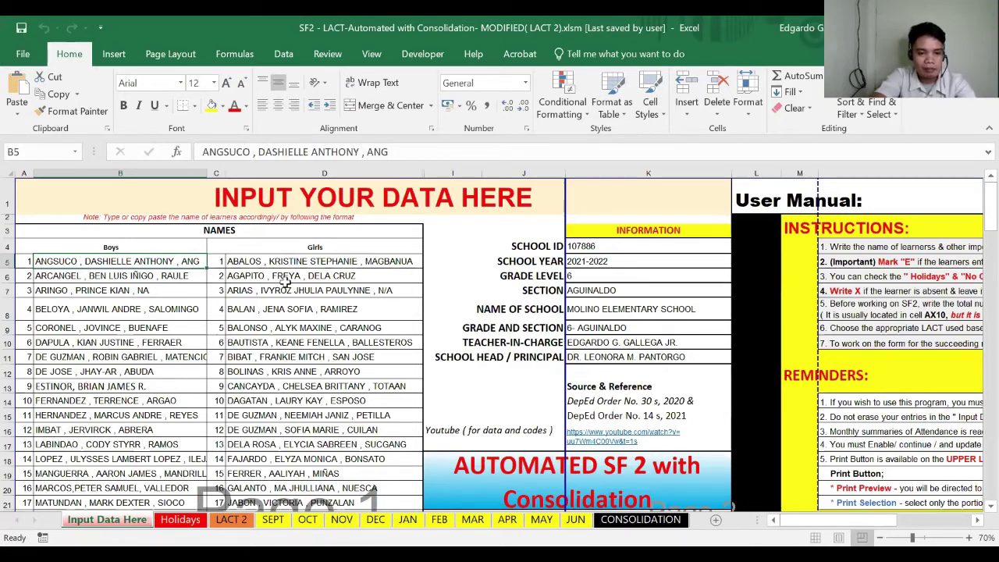
pyautogui.click(333, 288)
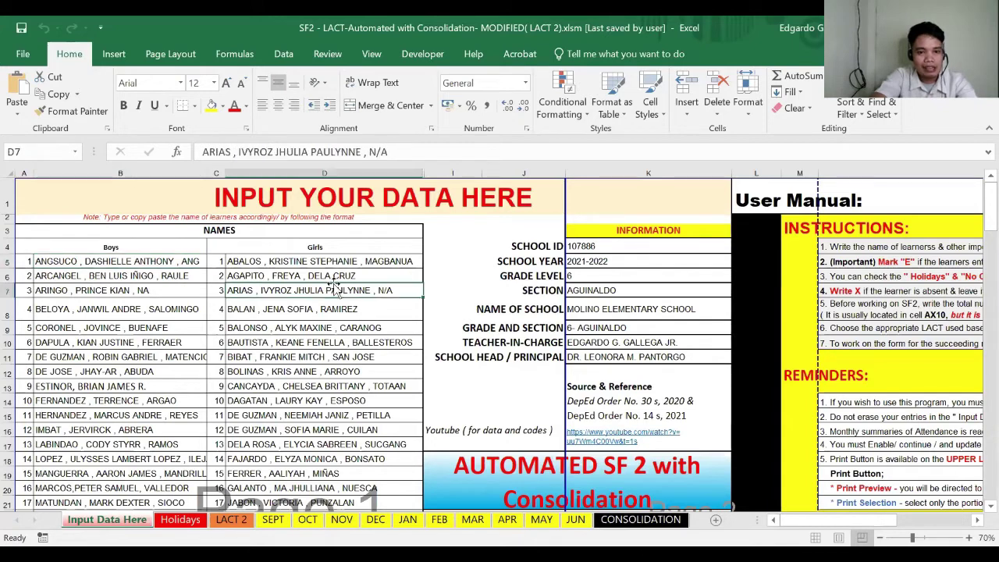
pyautogui.click(642, 243)
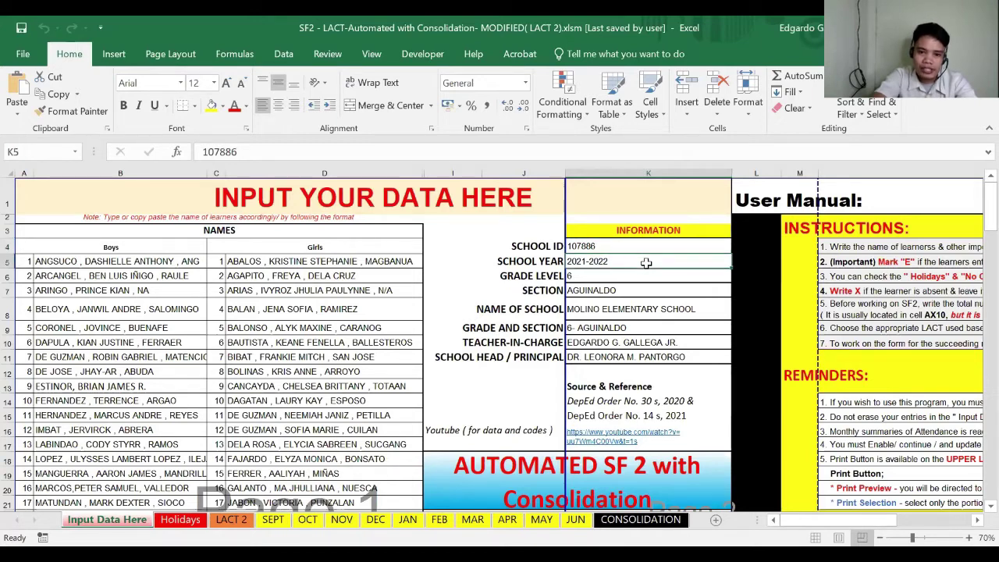
pyautogui.click(645, 263)
pyautogui.click(629, 275)
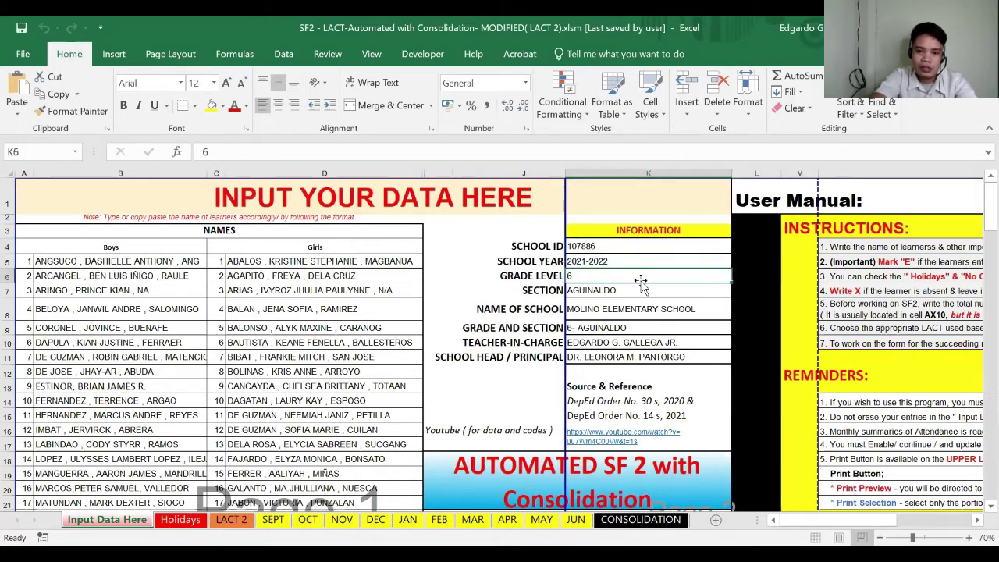
pyautogui.click(655, 290)
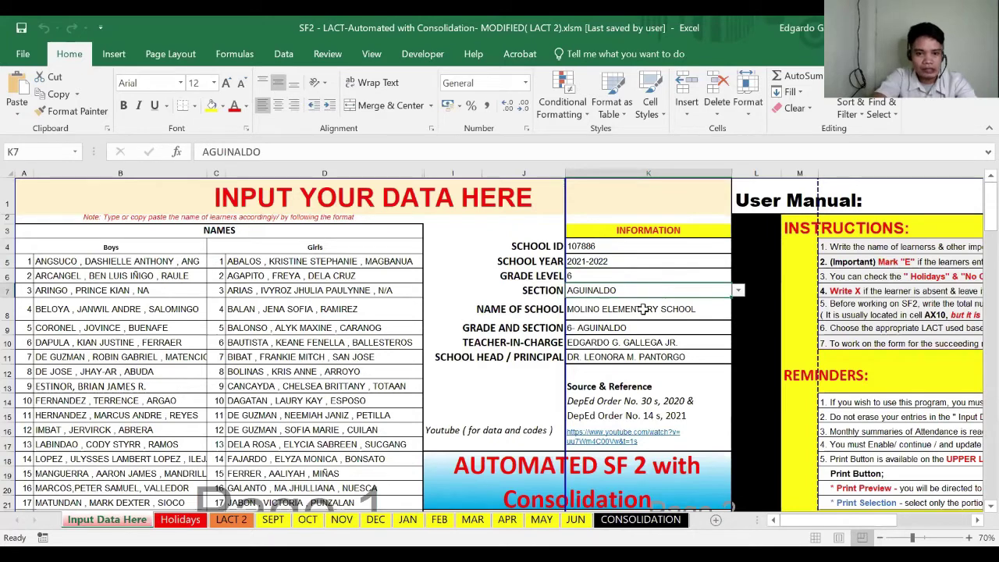
pyautogui.click(642, 313)
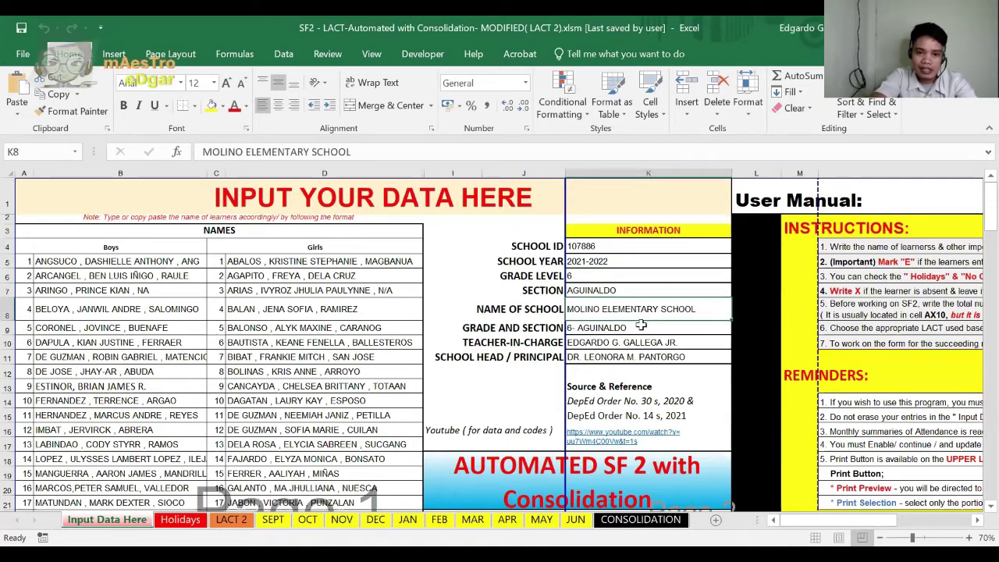
pyautogui.click(641, 327)
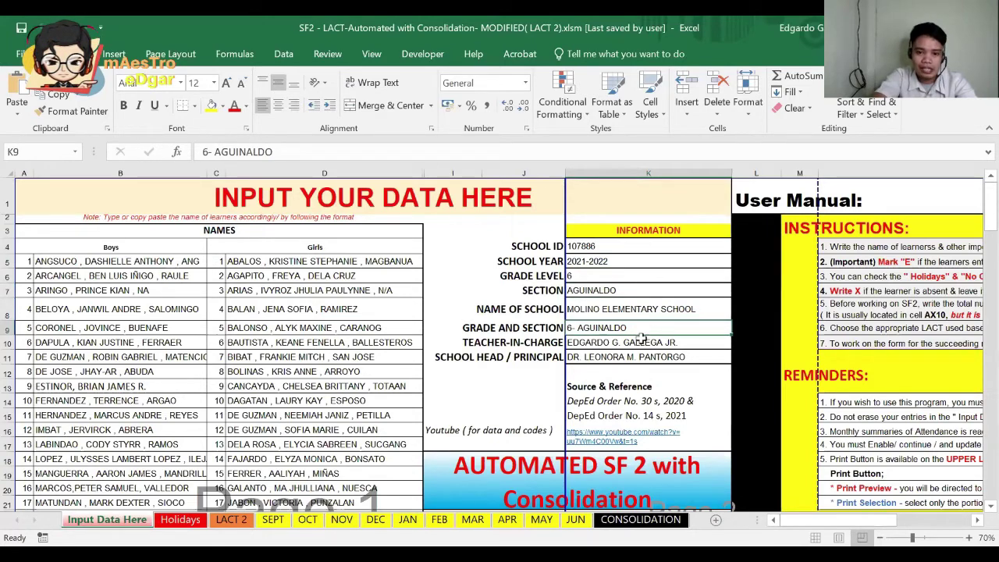
pyautogui.click(641, 341)
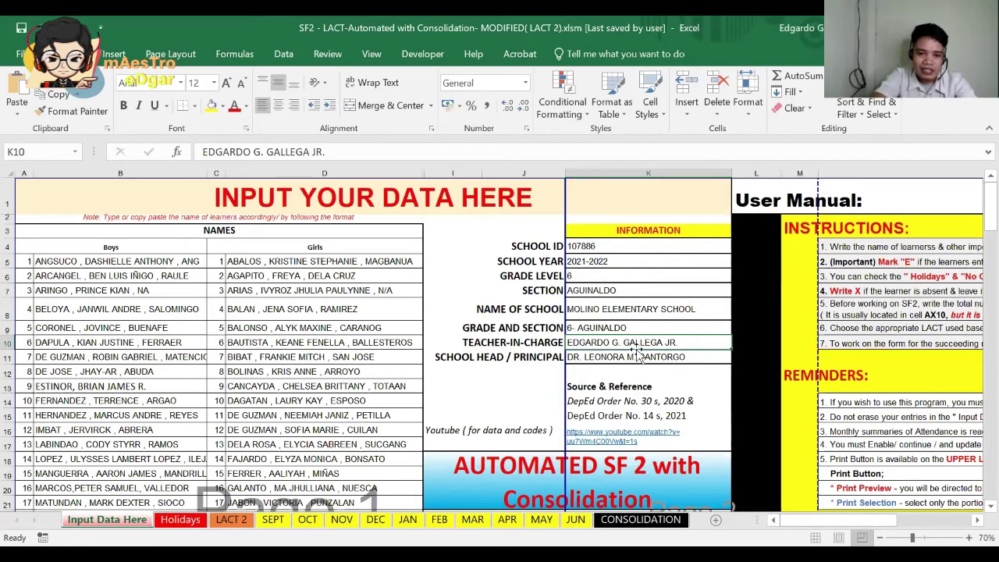
pyautogui.click(625, 357)
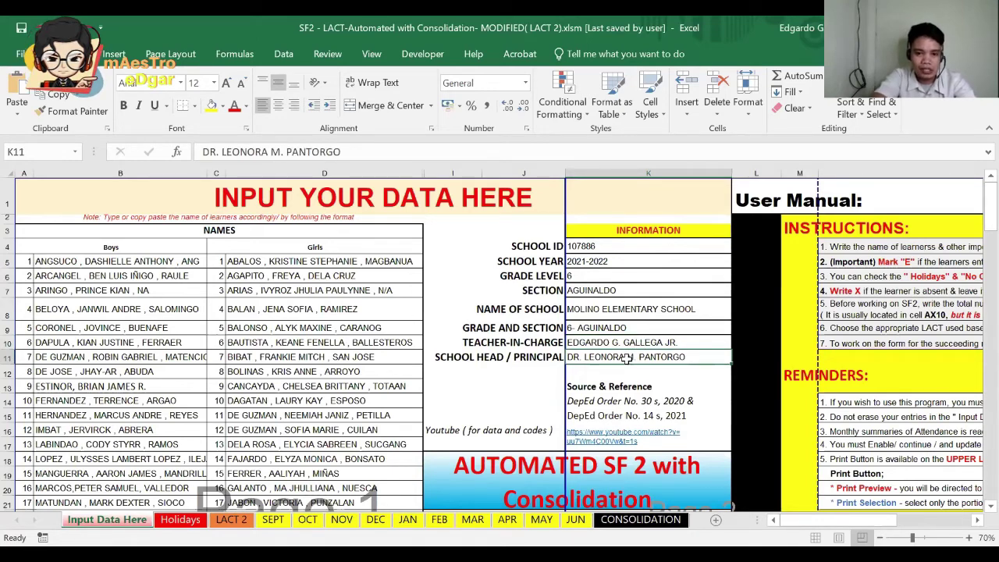
pyautogui.click(622, 416)
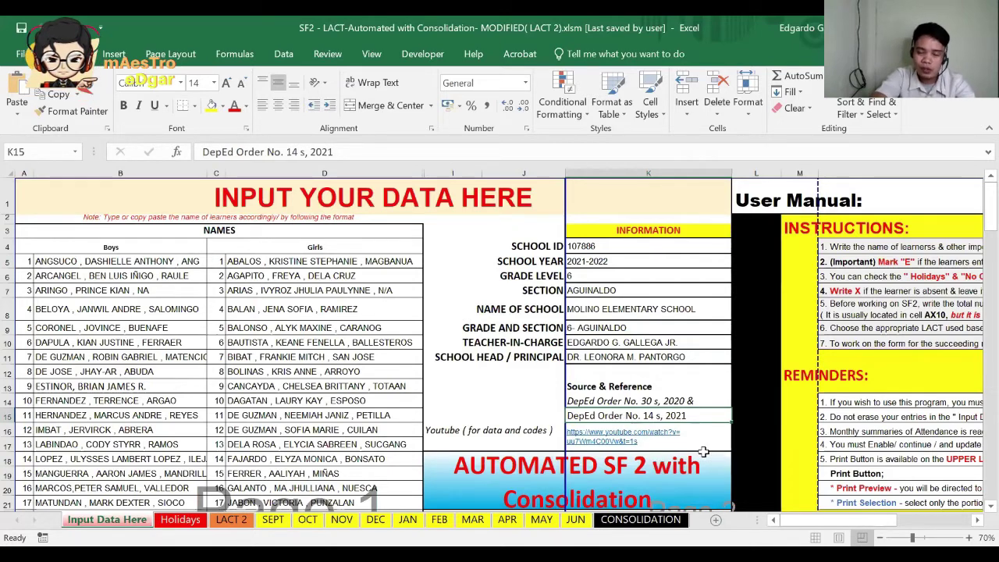
pyautogui.click(630, 472)
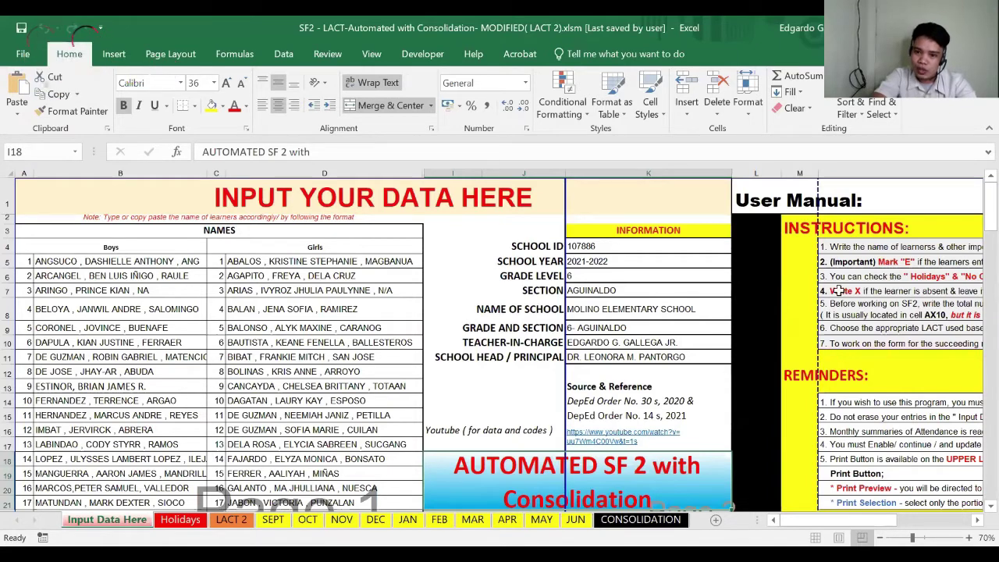
pyautogui.click(808, 262)
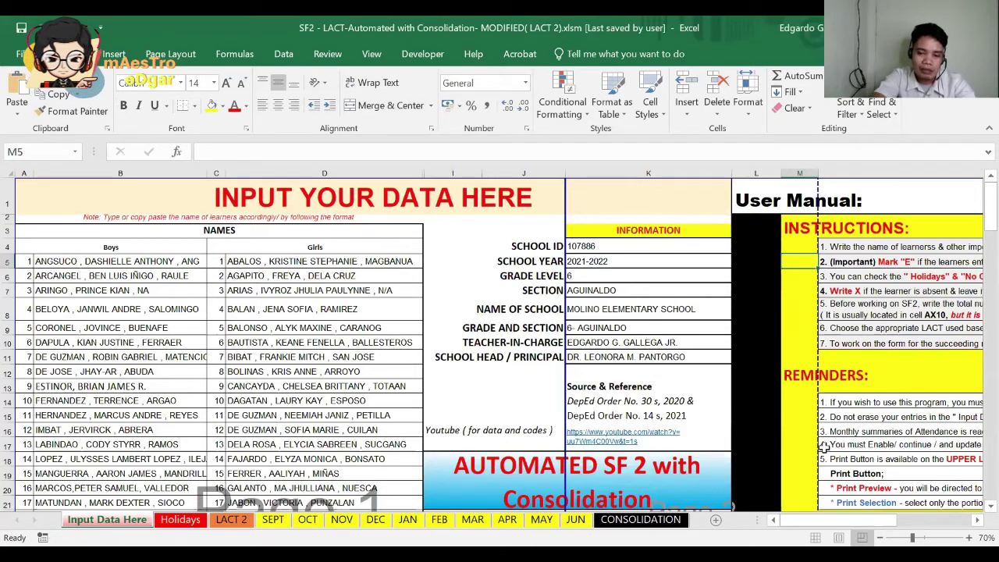
pyautogui.click(795, 479)
pyautogui.press('Down')
pyautogui.press('Down')
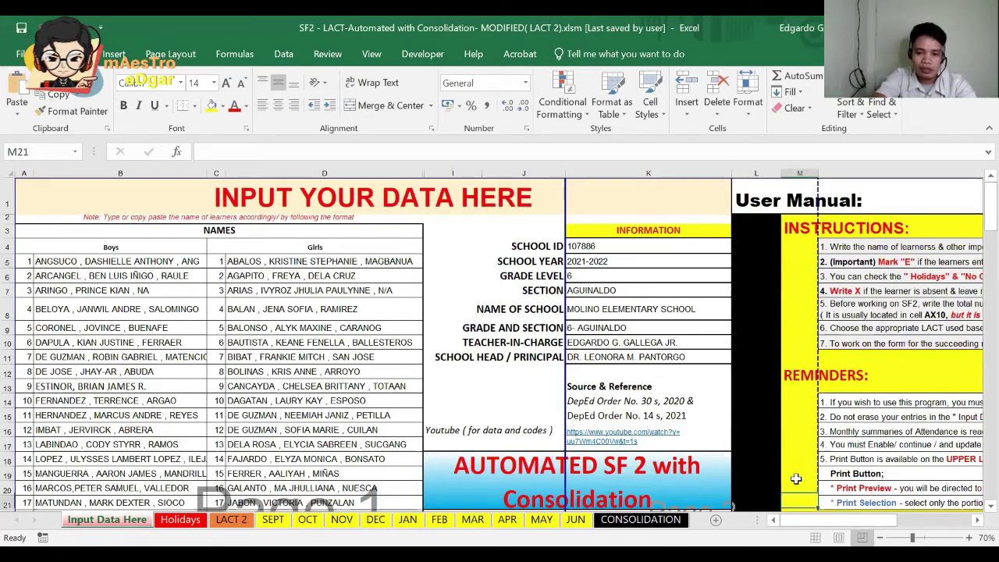
pyautogui.press('Down')
pyautogui.press('Down')
pyautogui.press('Down')
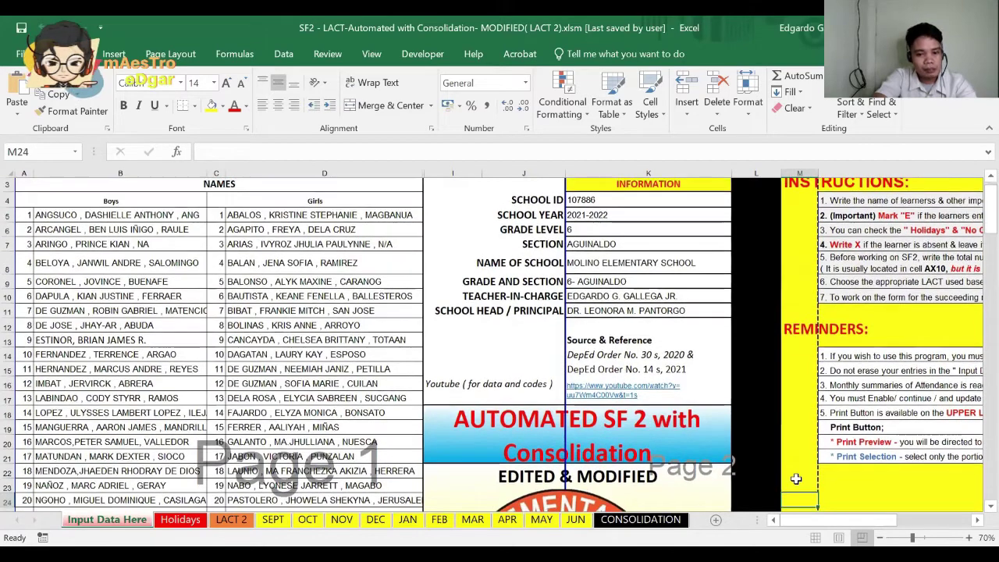
pyautogui.press('Down')
pyautogui.press('Down')
pyautogui.press('Down')
pyautogui.press('Down')
pyautogui.press('Down')
pyautogui.press('Down')
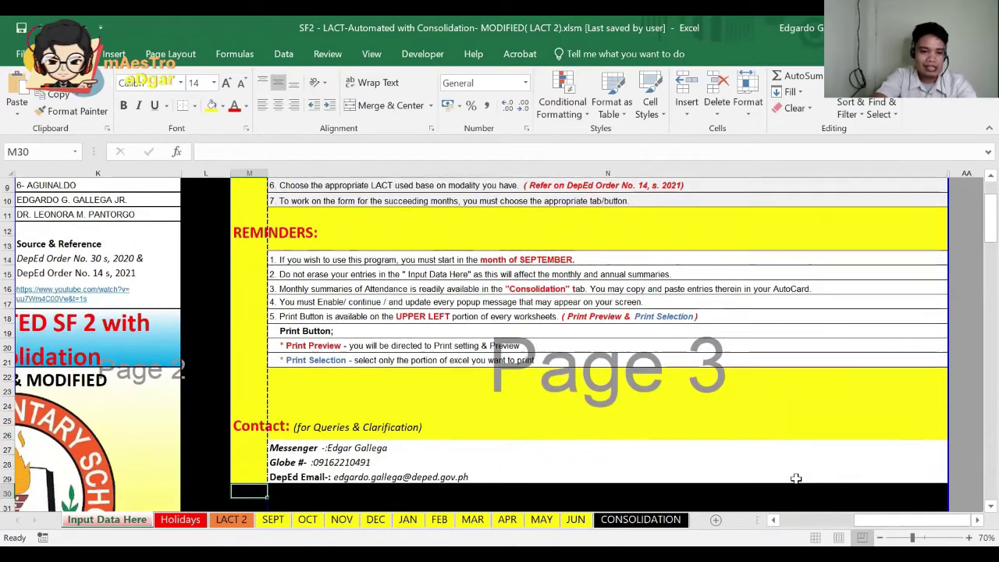
pyautogui.press('Down')
pyautogui.press('Down')
pyautogui.press('Down')
pyautogui.press('Down')
pyautogui.press('Down')
pyautogui.press('Down')
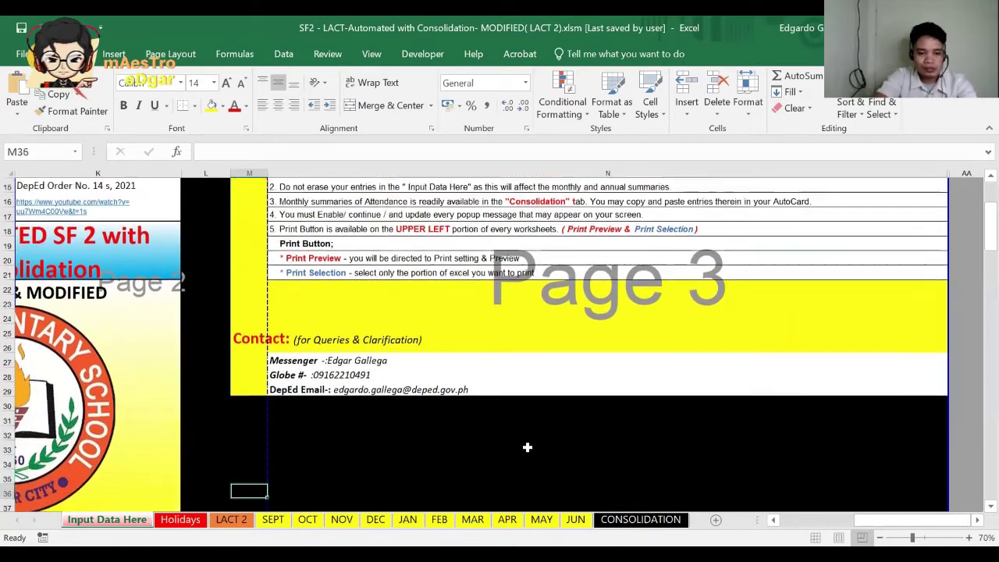
pyautogui.press('Down')
pyautogui.press('Down')
pyautogui.press('Down')
pyautogui.press('Left')
pyautogui.press('Left')
pyautogui.press('Left')
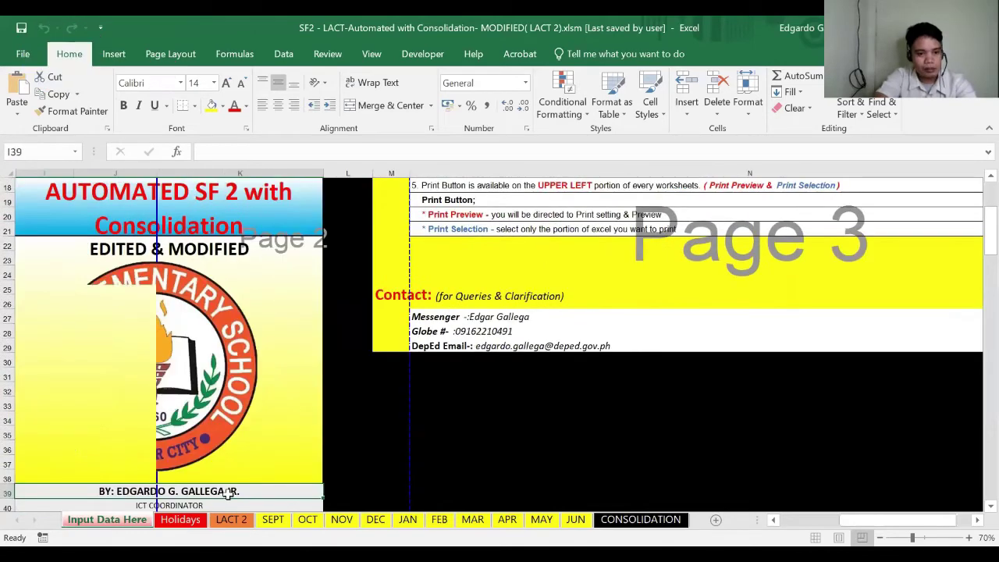
pyautogui.press('Left')
pyautogui.press('Left')
pyautogui.press('Left')
pyautogui.press('Left')
pyautogui.press('Left')
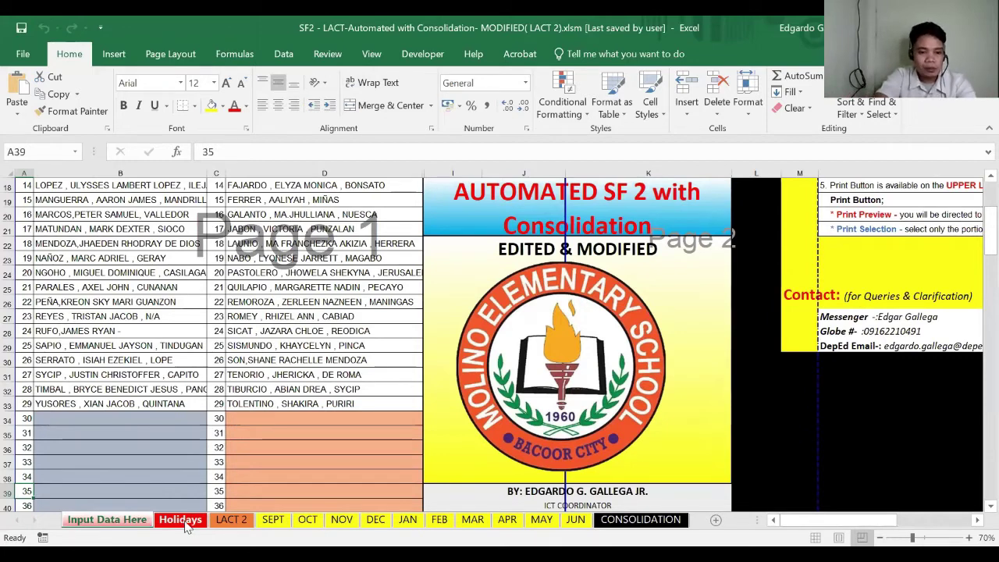
# Step: On the Holidays sheet, review the September 29 holiday's month, date and reason
pyautogui.click(181, 520)
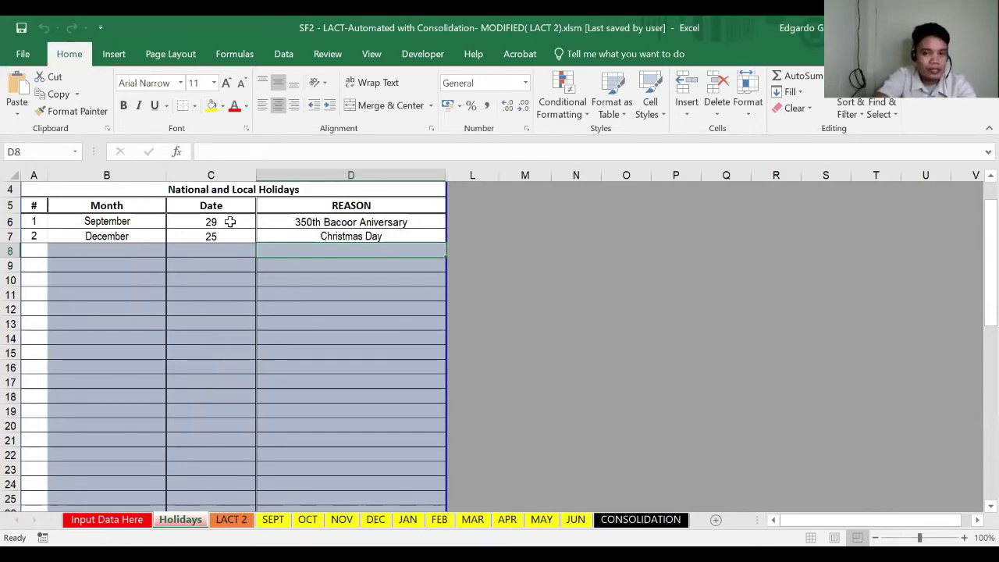
pyautogui.click(231, 221)
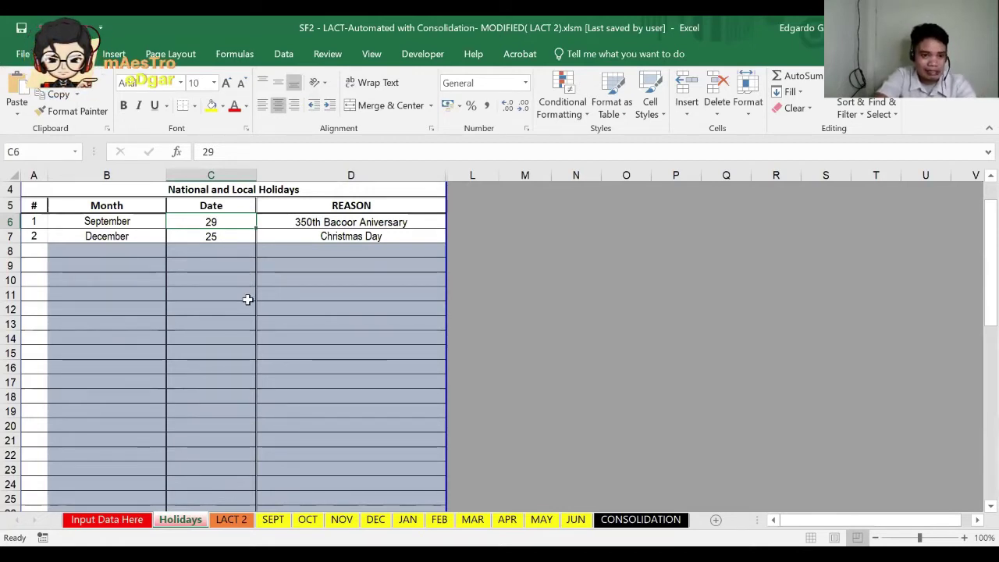
pyautogui.click(145, 219)
pyautogui.click(240, 221)
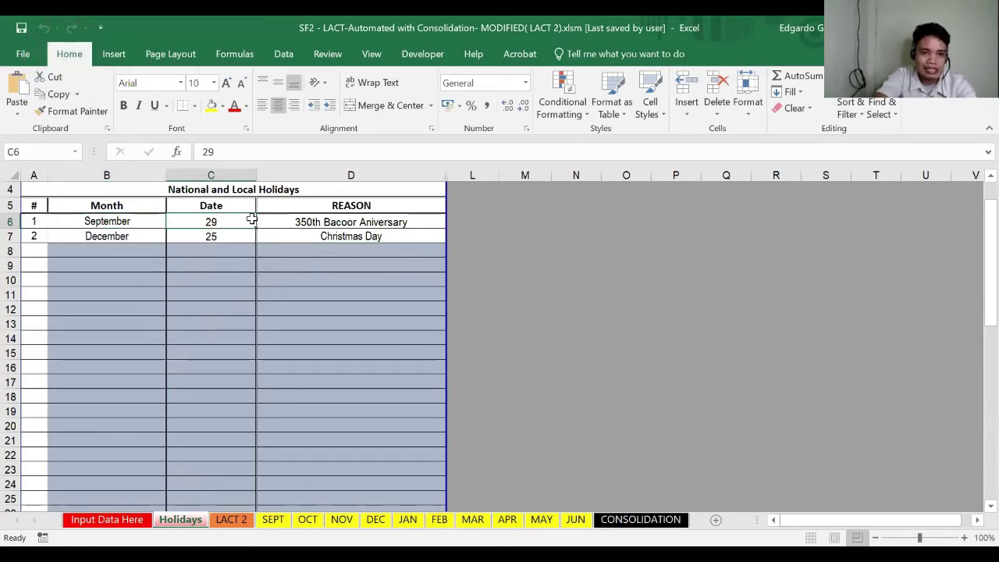
pyautogui.click(311, 224)
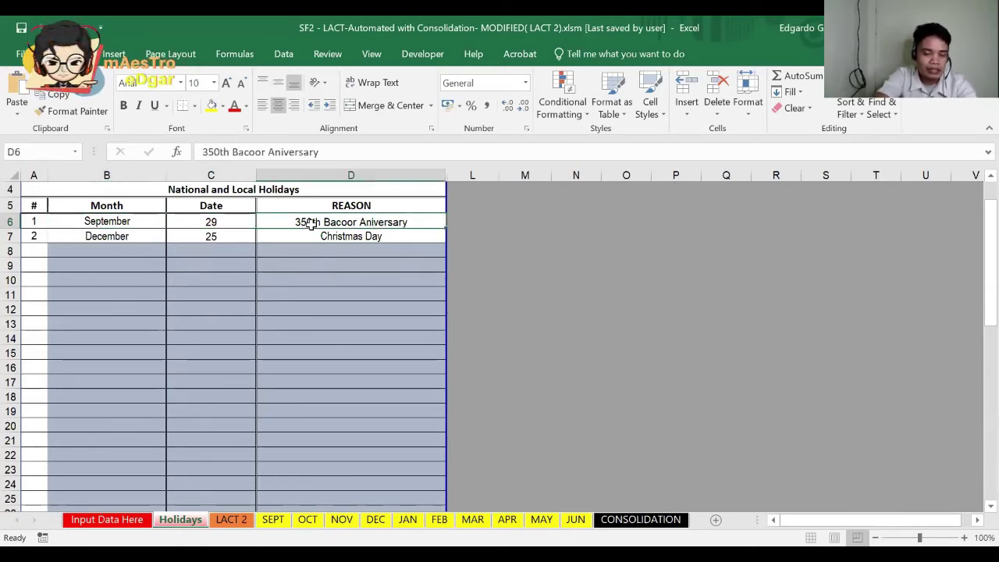
# Step: Clear the December 25 Christmas Day month, date and reason from row 7, leaving it empty
pyautogui.click(149, 237)
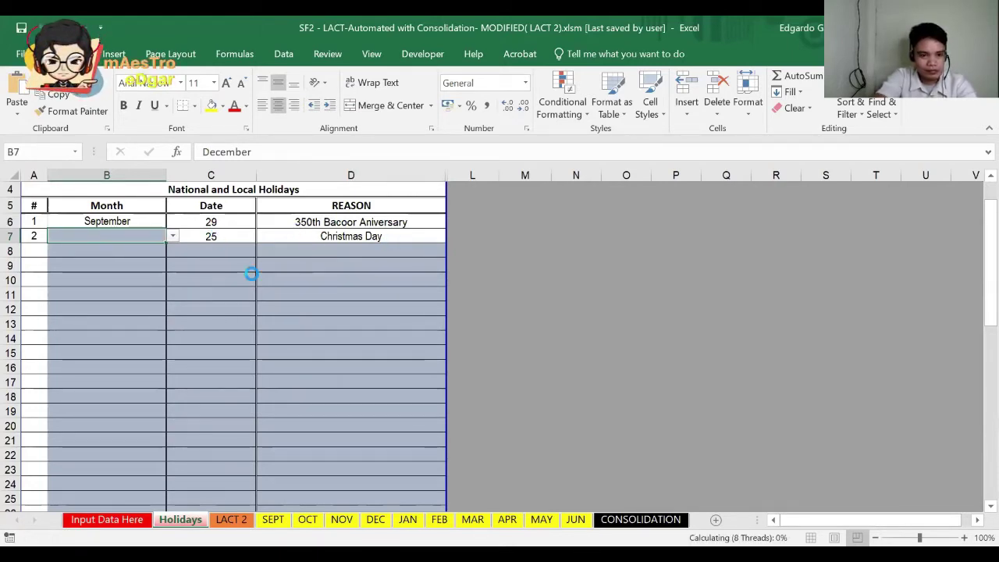
pyautogui.click(213, 236)
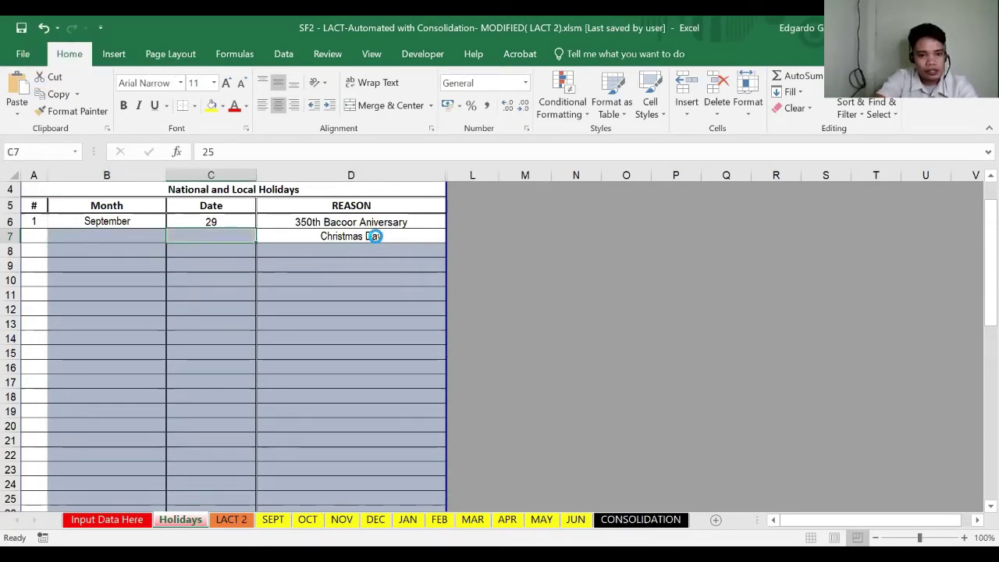
pyautogui.click(375, 236)
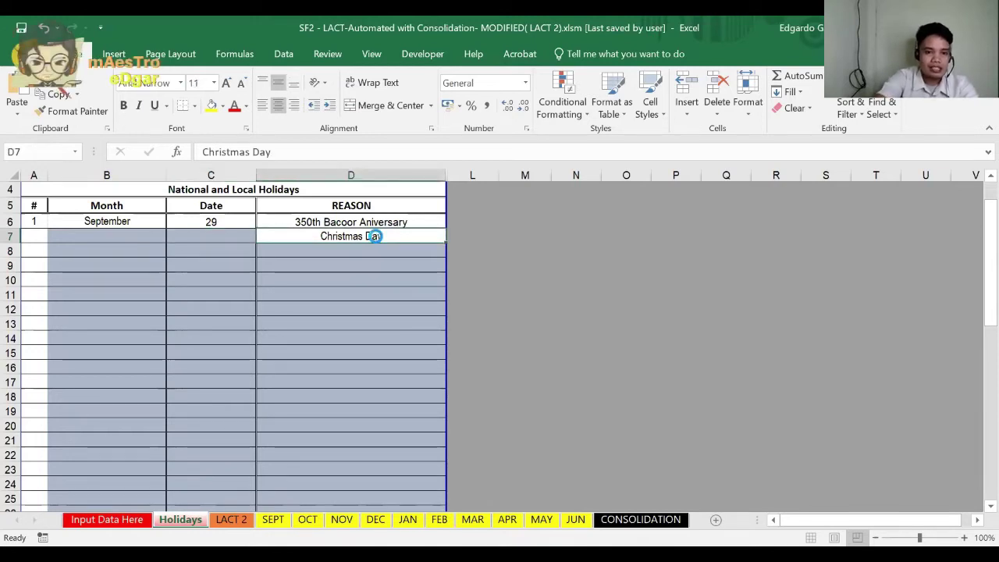
pyautogui.click(126, 237)
pyautogui.click(175, 238)
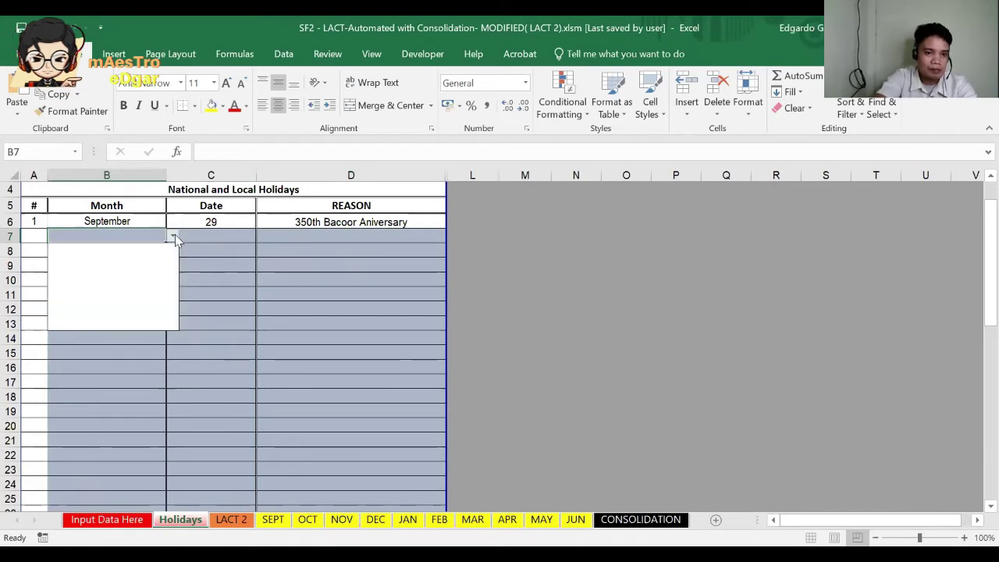
pyautogui.click(220, 234)
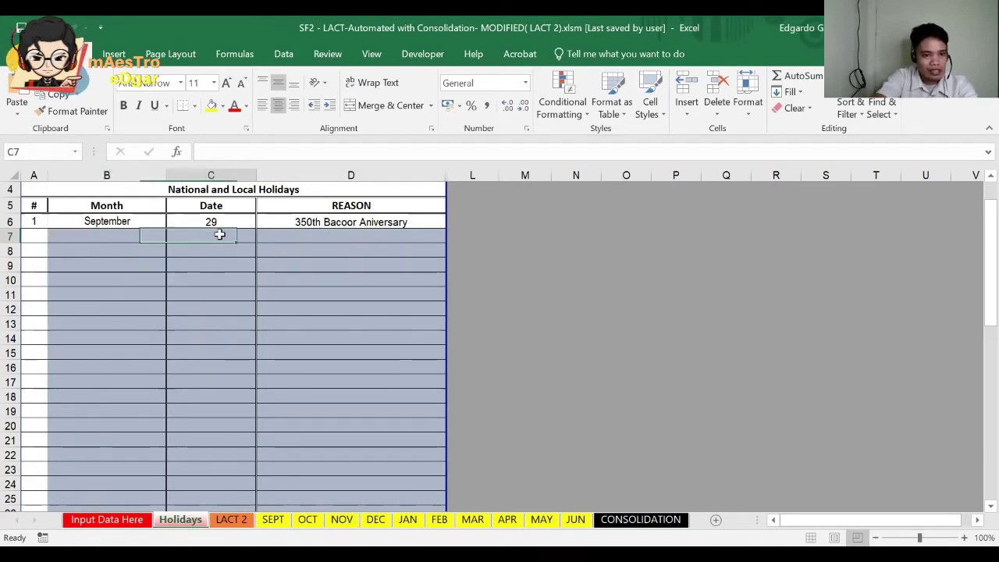
pyautogui.click(162, 235)
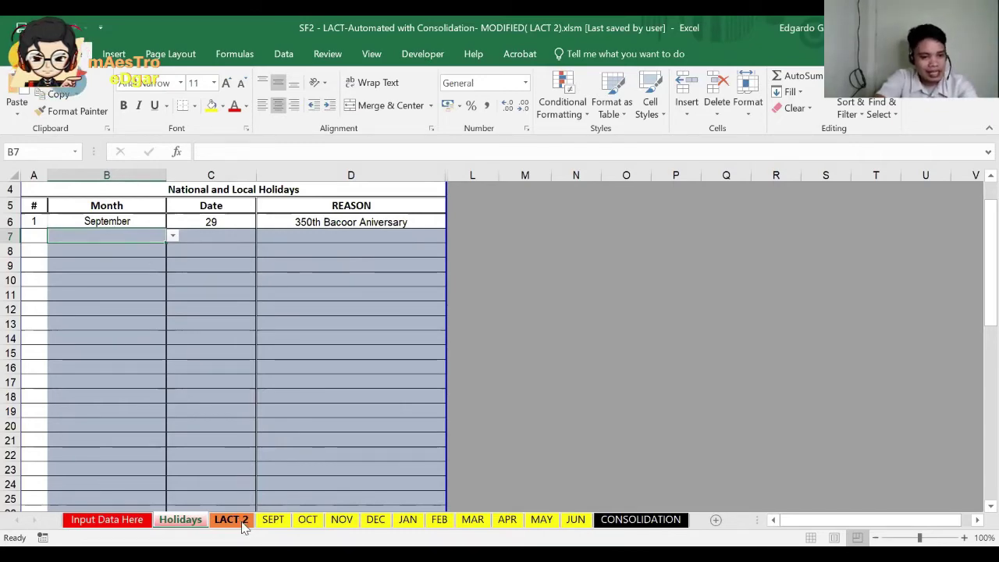
pyautogui.click(242, 523)
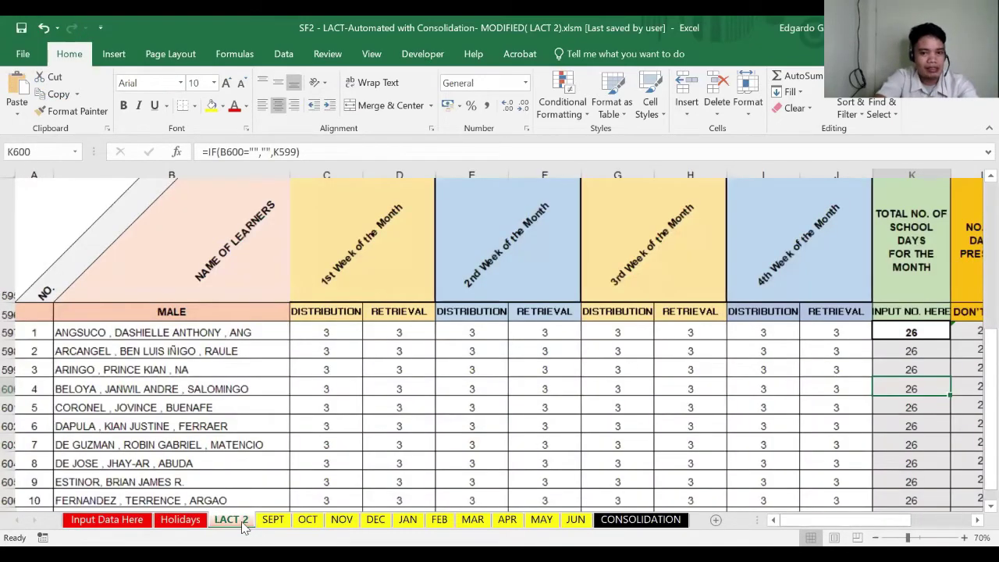
pyautogui.press('Left')
pyautogui.press('Left')
pyautogui.press('Left')
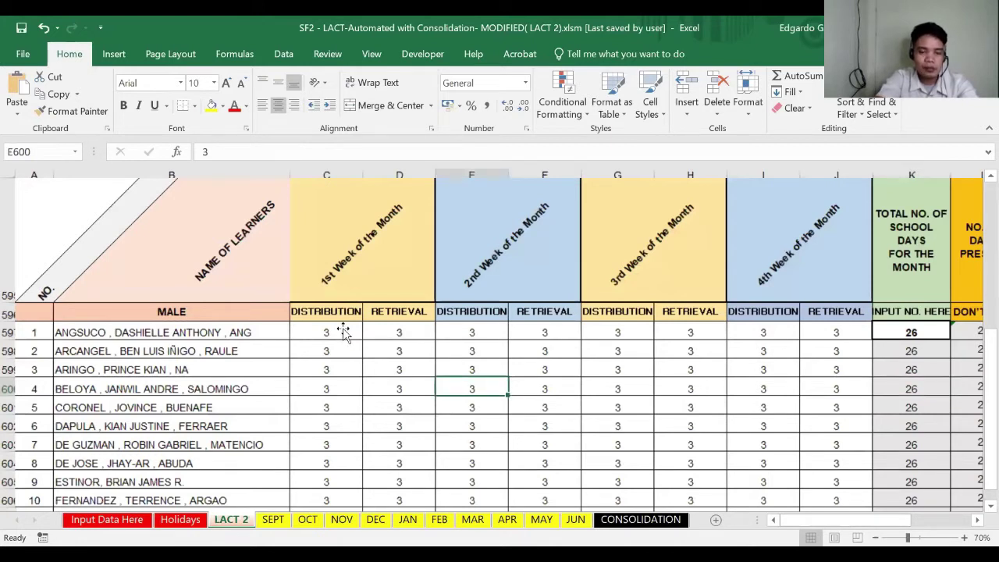
pyautogui.press('Left')
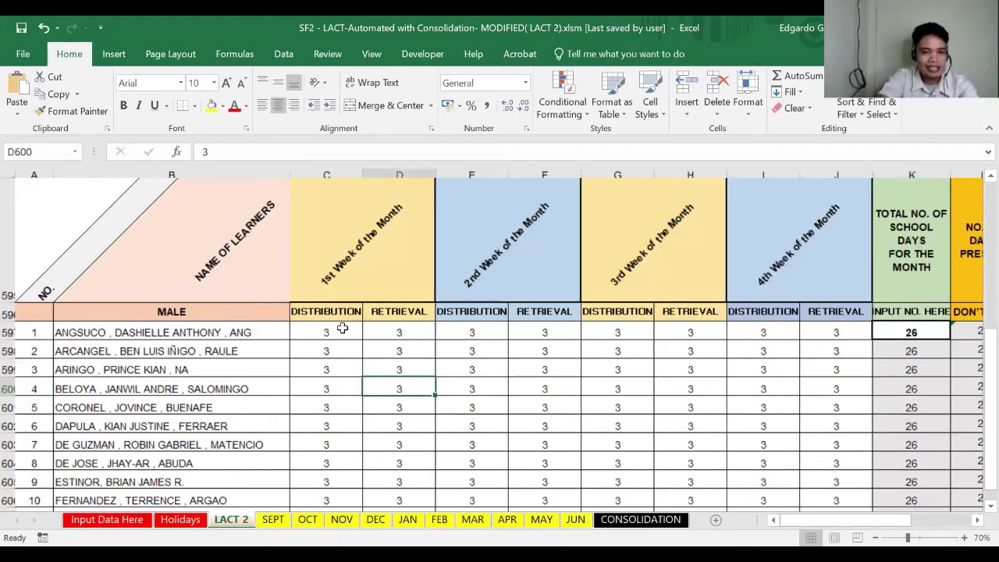
pyautogui.press('Left')
pyautogui.press('Up')
pyautogui.press('Up')
pyautogui.press('Right')
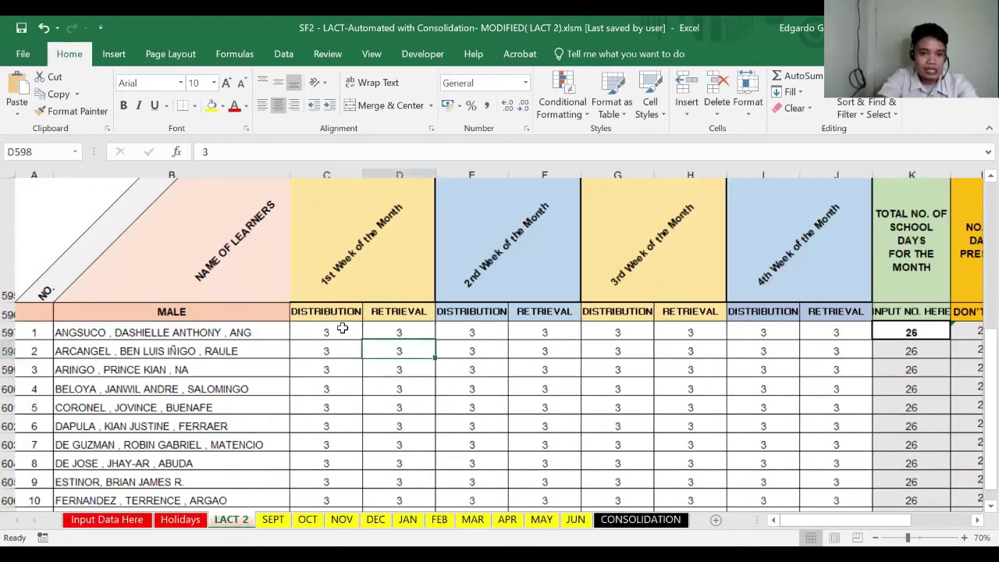
pyautogui.press('Right')
pyautogui.press('Left')
pyautogui.press('Left')
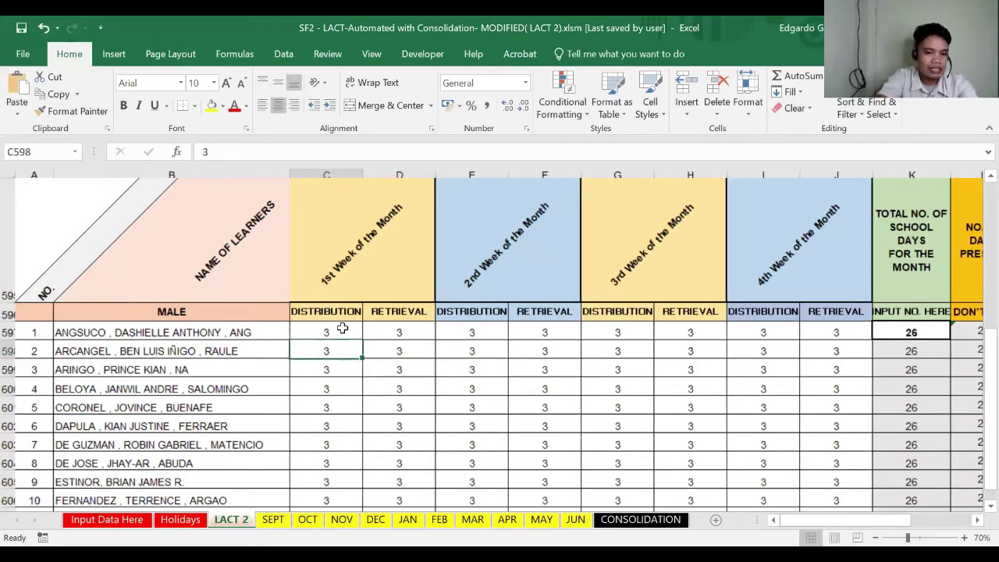
pyautogui.press('Up')
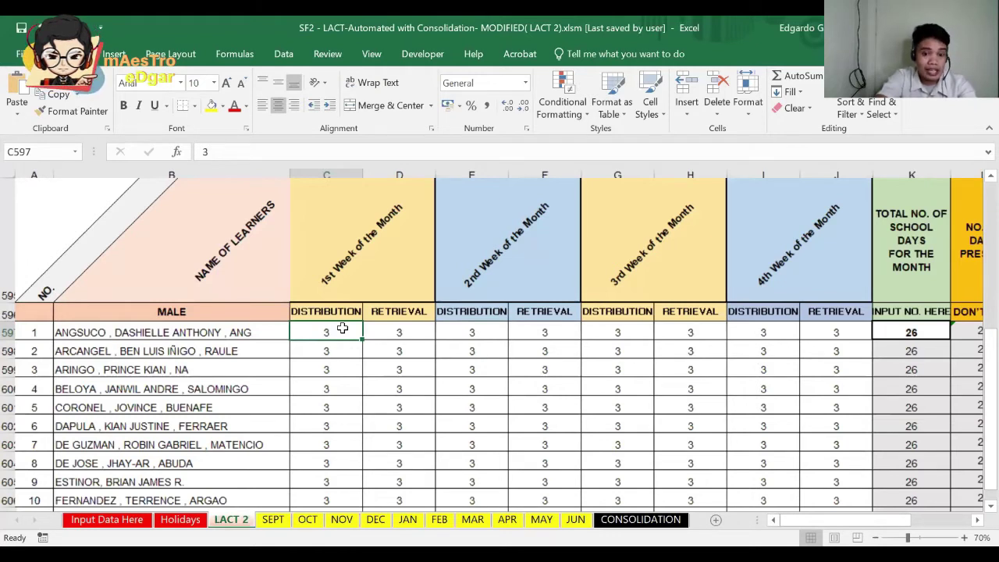
pyautogui.press('Right')
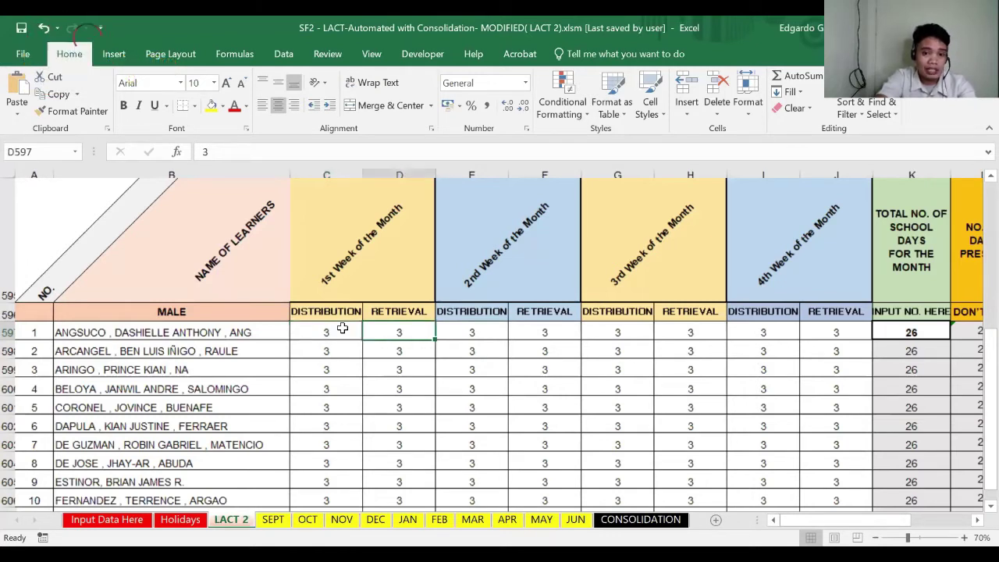
pyautogui.press('Right')
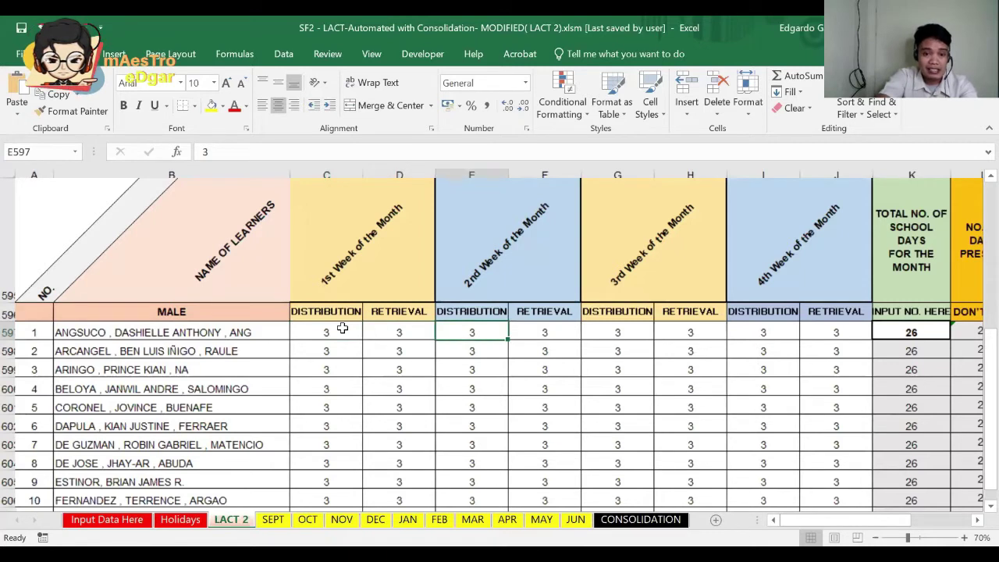
pyautogui.press('Left')
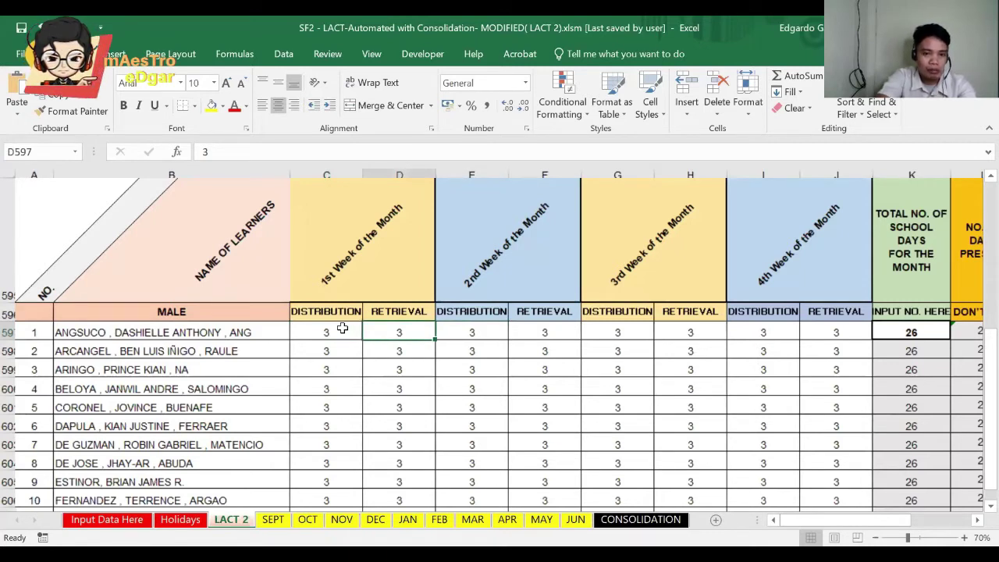
pyautogui.press('Right')
pyautogui.press('Left')
pyautogui.press('Left')
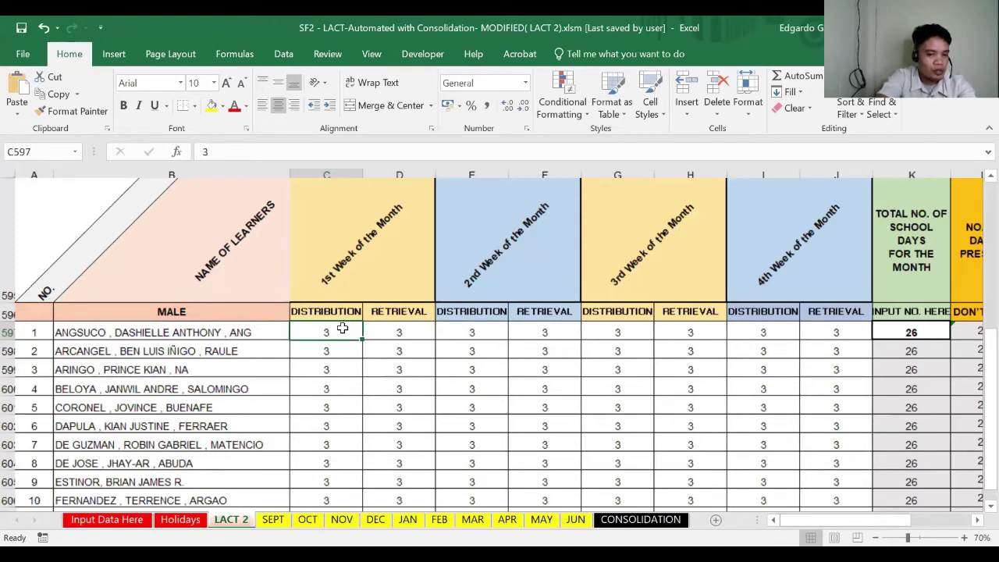
pyautogui.press('Right')
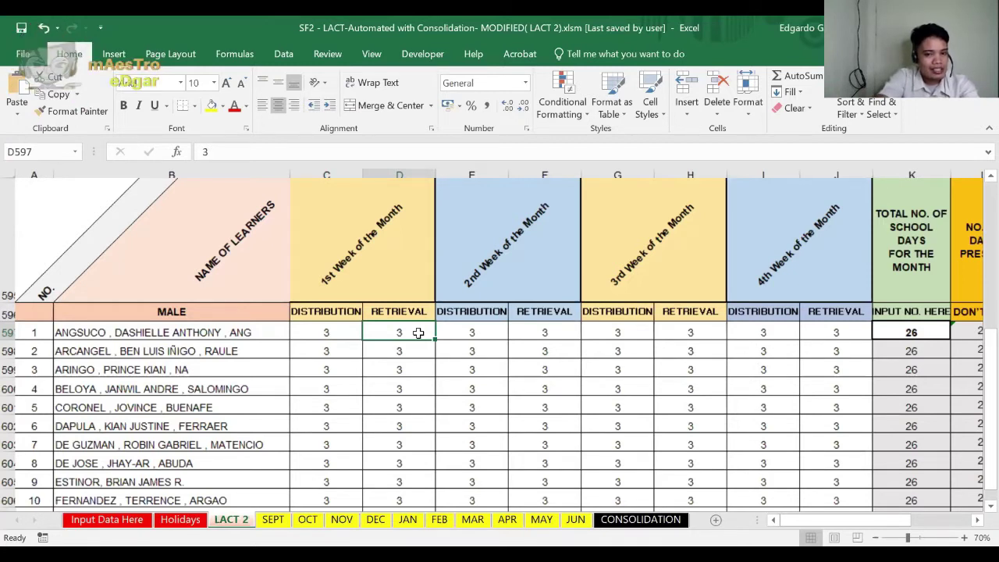
pyautogui.press('Right')
pyautogui.press('Right')
pyautogui.press('Right')
pyautogui.press('Down')
pyautogui.press('Down')
pyautogui.press('Down')
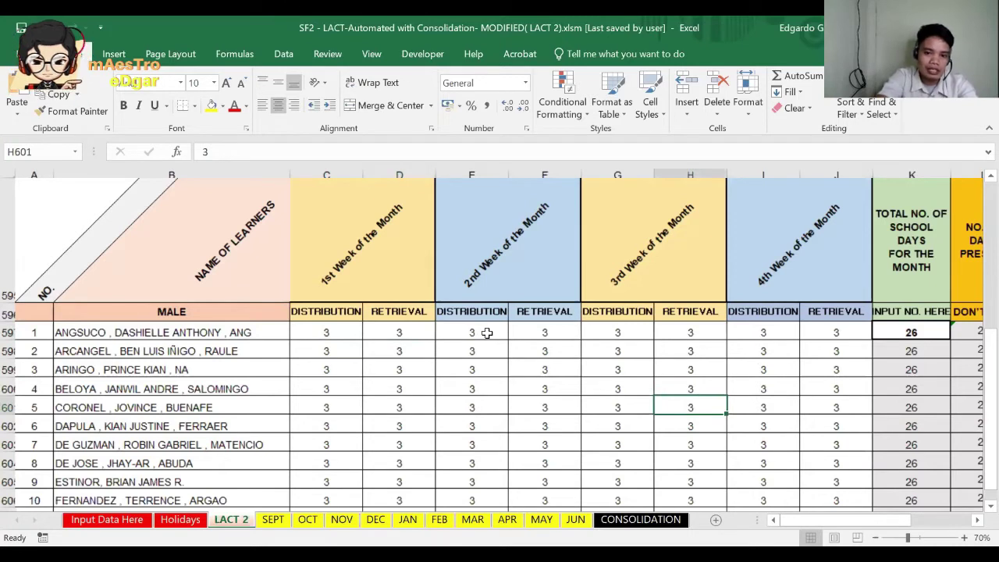
pyautogui.press('Left')
pyautogui.press('Right')
pyautogui.press('Up')
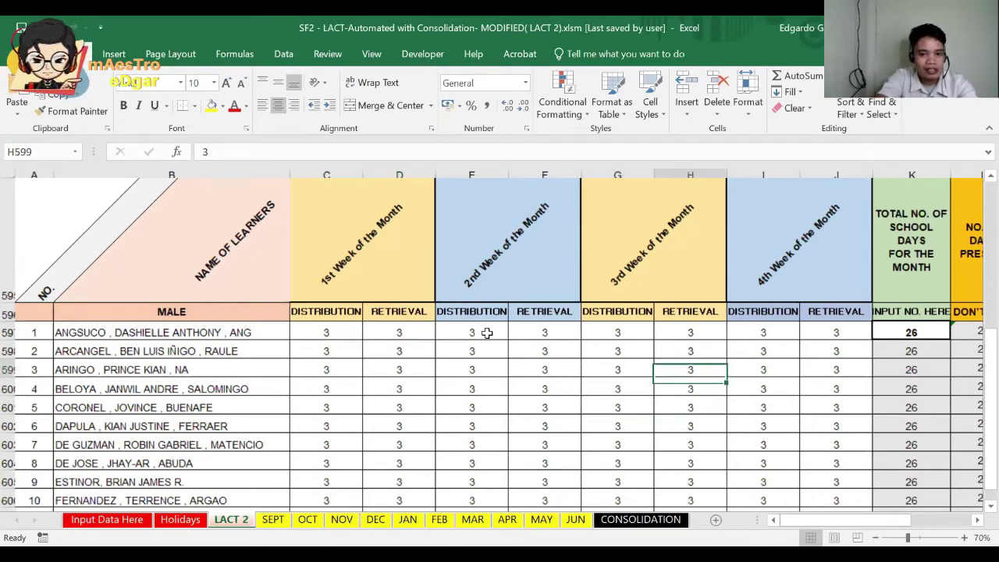
pyautogui.press('Up')
pyautogui.press('Up')
pyautogui.press('Up')
pyautogui.press('Left')
pyautogui.press('Left')
pyautogui.press('Left')
pyautogui.press('Left')
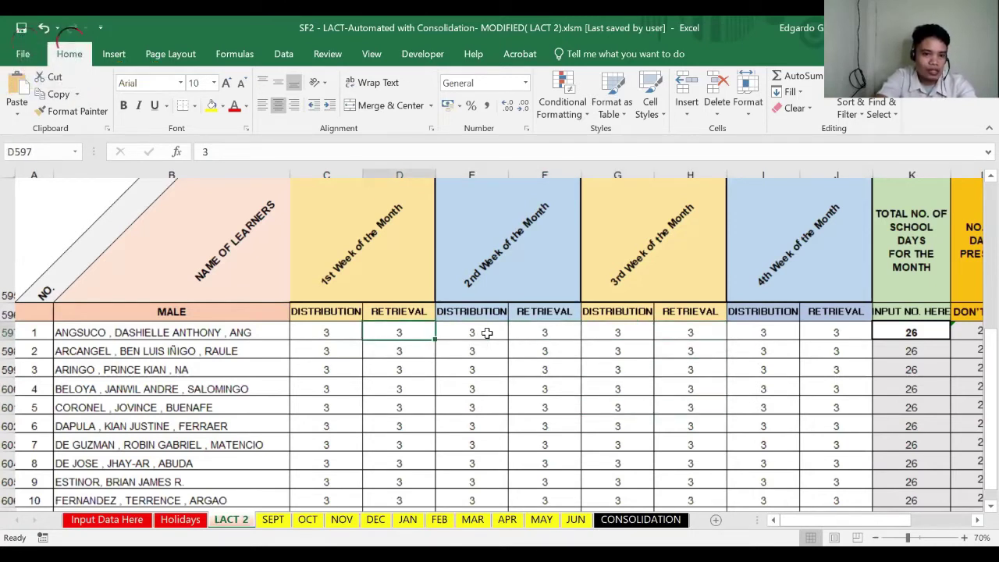
pyautogui.press('Left')
pyautogui.press('Right')
pyautogui.press('Left')
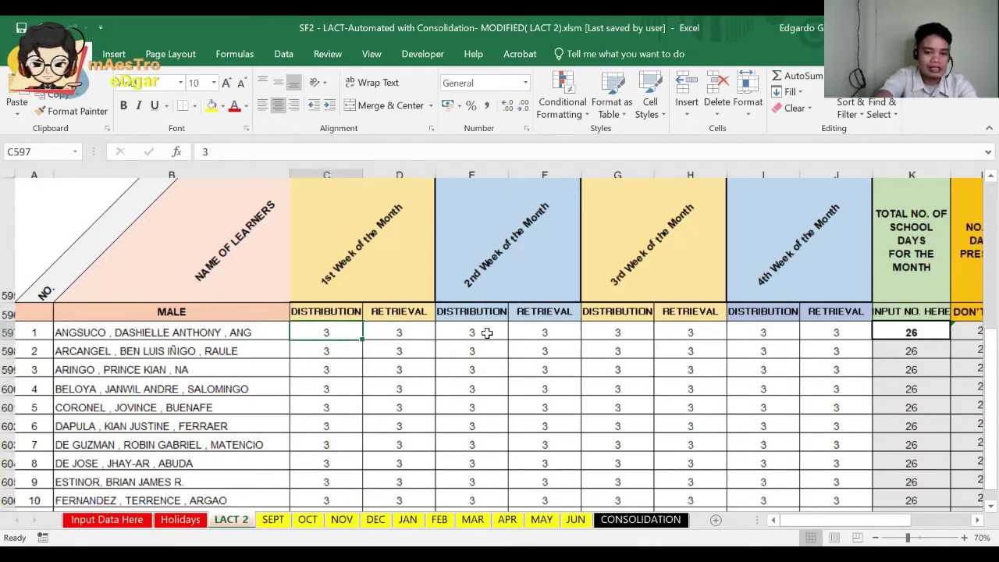
# Step: Enter 0 as learner 1's week-1 distribution count in C597
pyautogui.write('0')
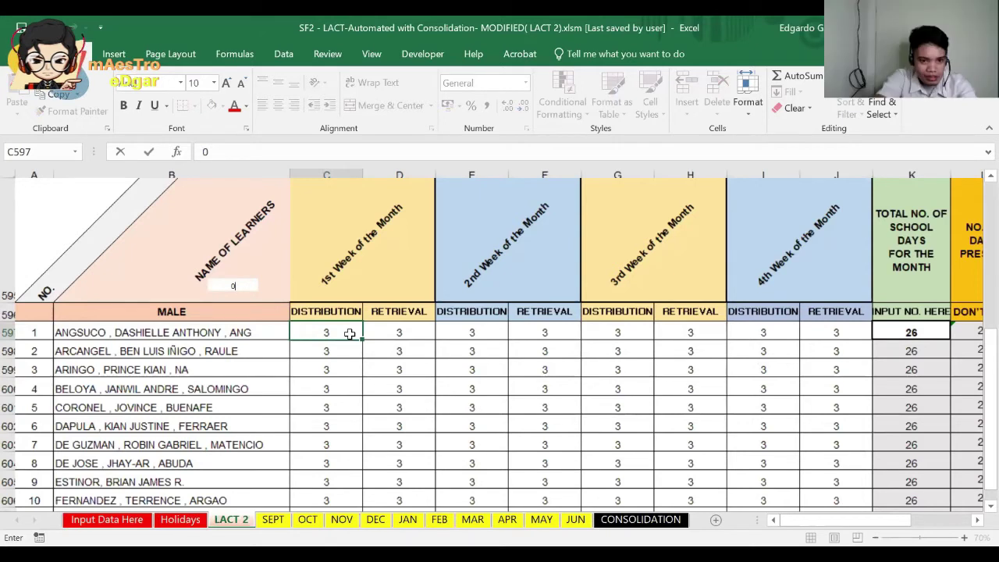
pyautogui.press('Right')
pyautogui.press('Right')
pyautogui.press('Down')
pyautogui.press('Down')
pyautogui.press('Down')
pyautogui.press('Down')
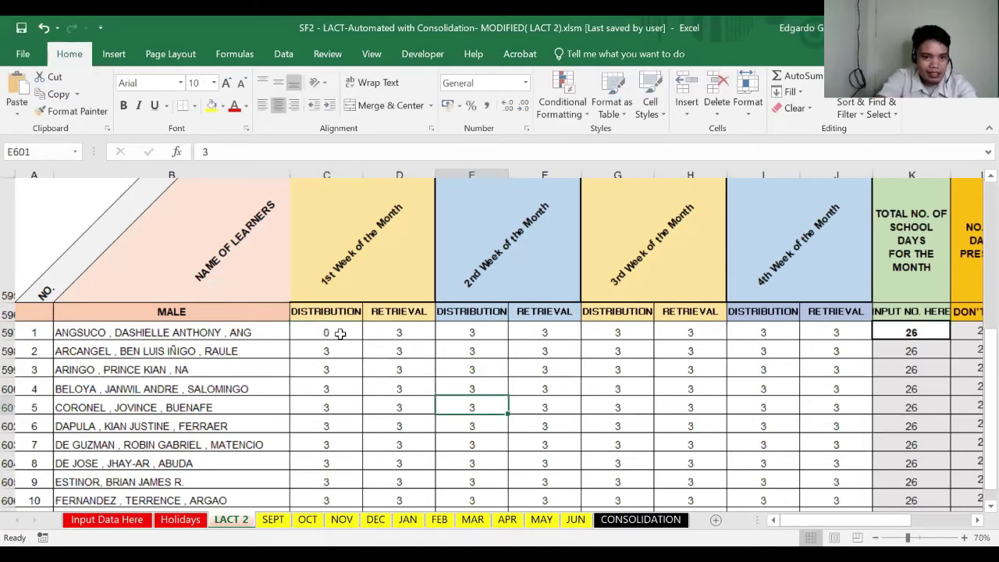
pyautogui.press('Right')
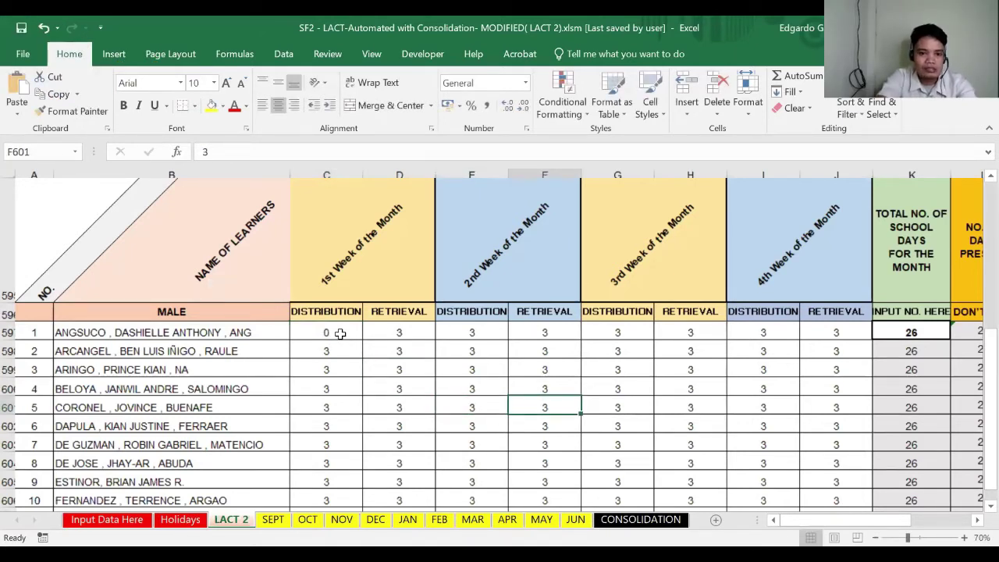
pyautogui.press('Left')
pyautogui.press('Left')
pyautogui.press('Up')
pyautogui.press('Up')
pyautogui.press('Up')
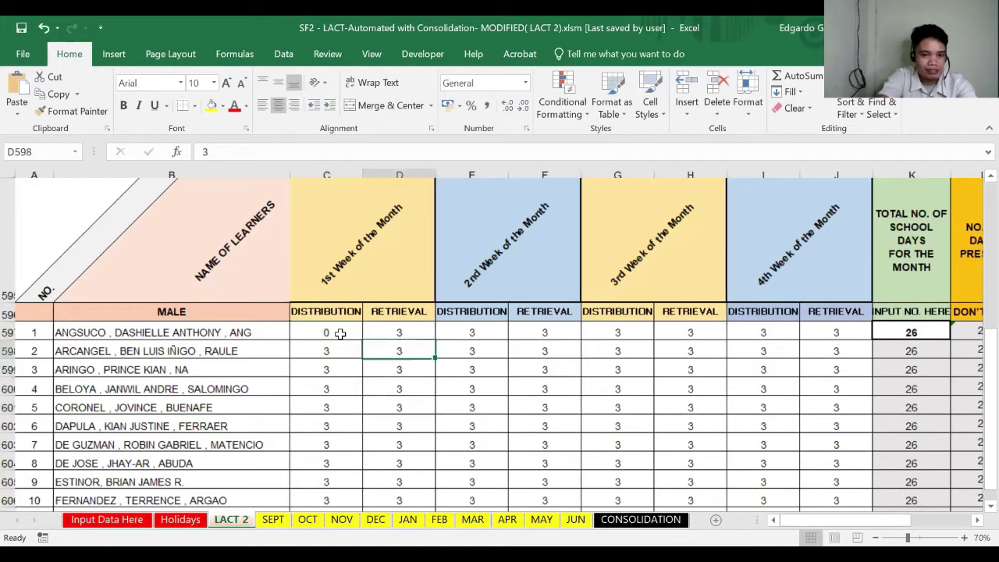
pyautogui.press('Up')
# Step: Step through learner 1's week-3 distribution and retrieval entries to week 4
pyautogui.press('Right')
pyautogui.press('Right')
pyautogui.press('Right')
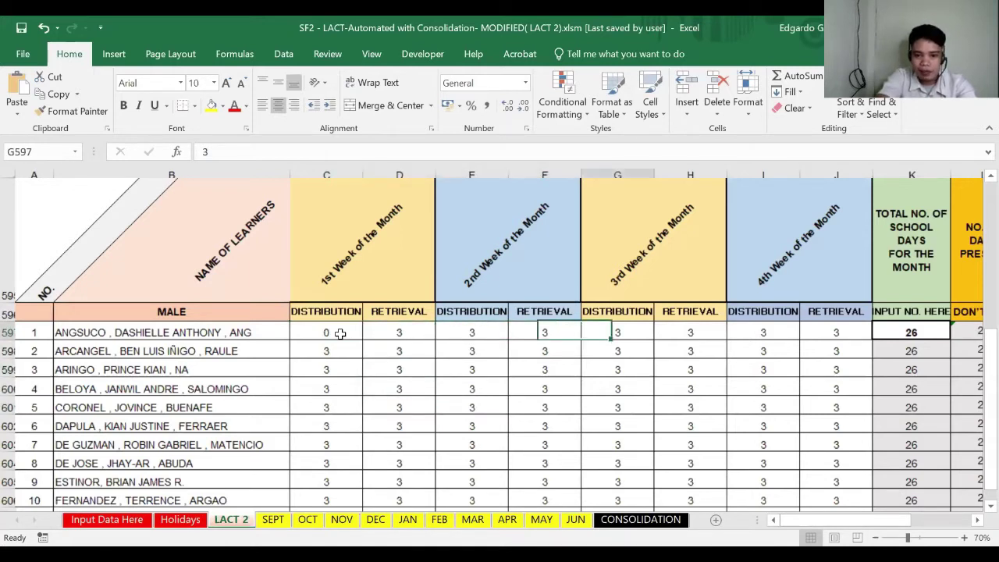
pyautogui.press('Right')
pyautogui.press('Right')
pyautogui.press('Left')
pyautogui.press('Left')
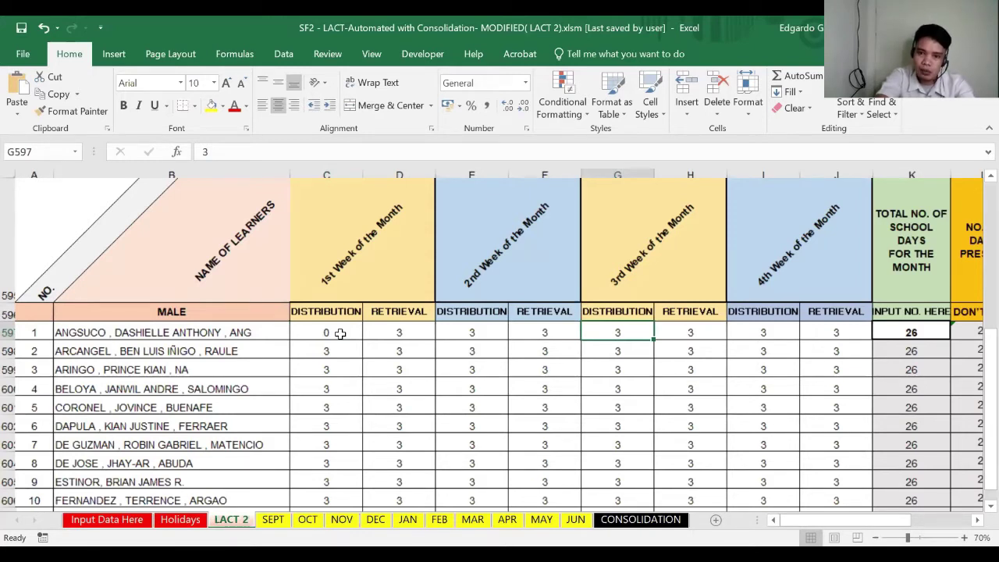
pyautogui.press('Right')
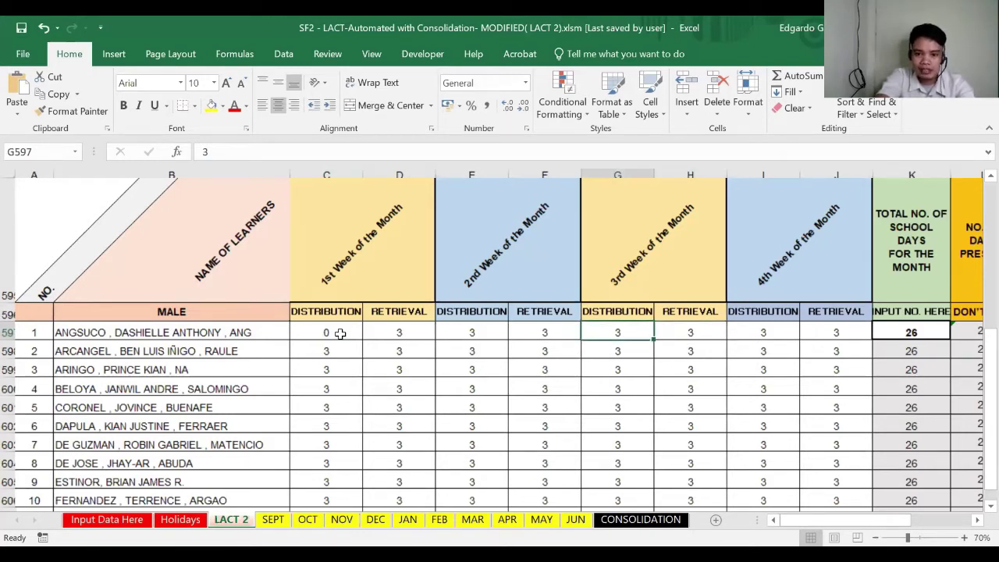
pyautogui.press('Right')
pyautogui.press('Right')
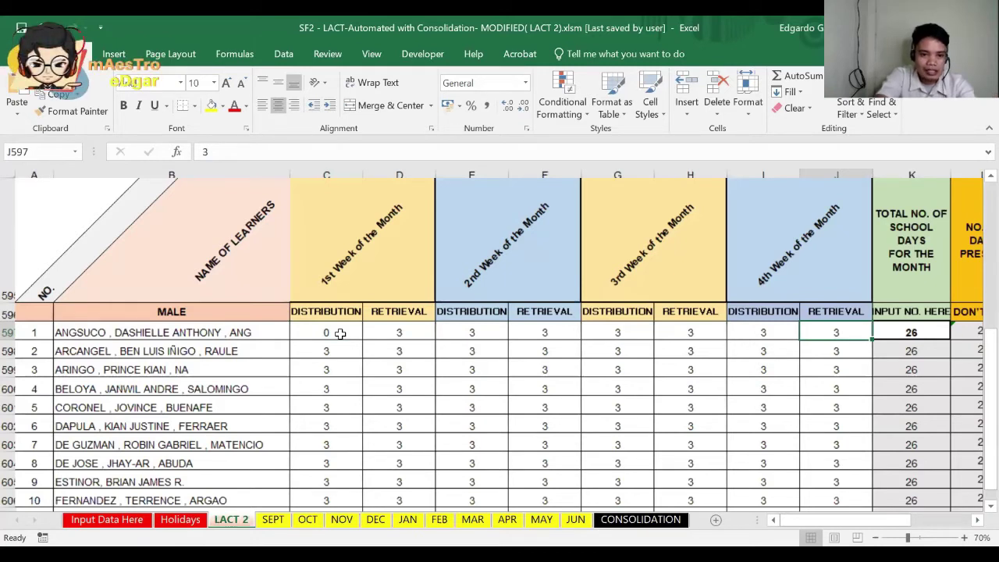
# Step: Scroll right to reveal the days present/absent columns and contact-effort note in L–U
pyautogui.click(472, 388)
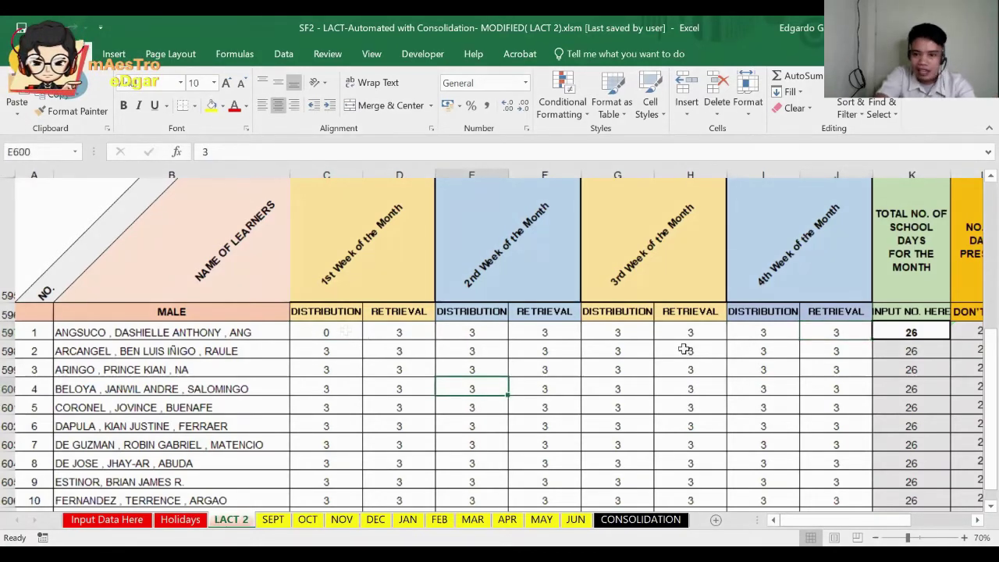
pyautogui.click(903, 334)
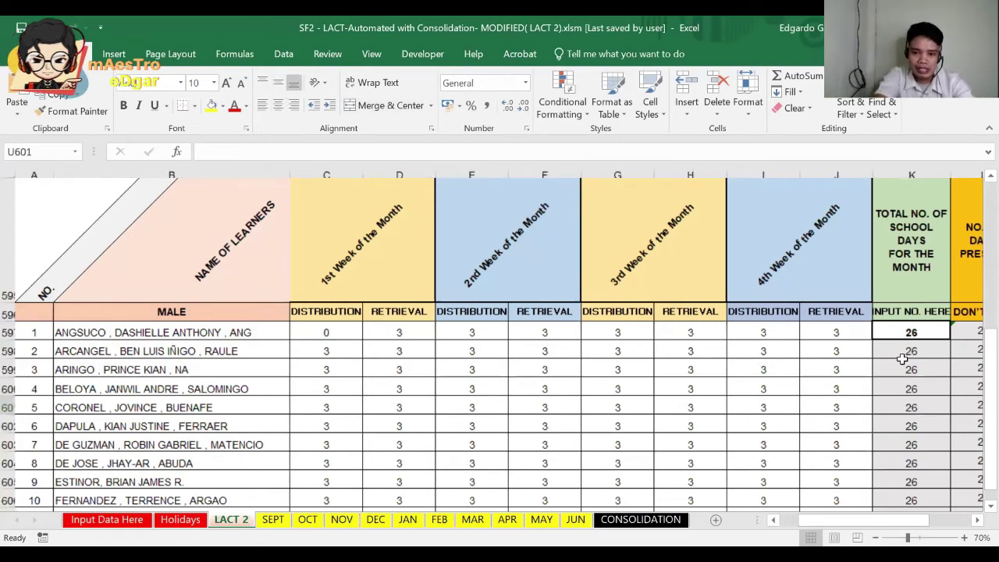
pyautogui.click(893, 353)
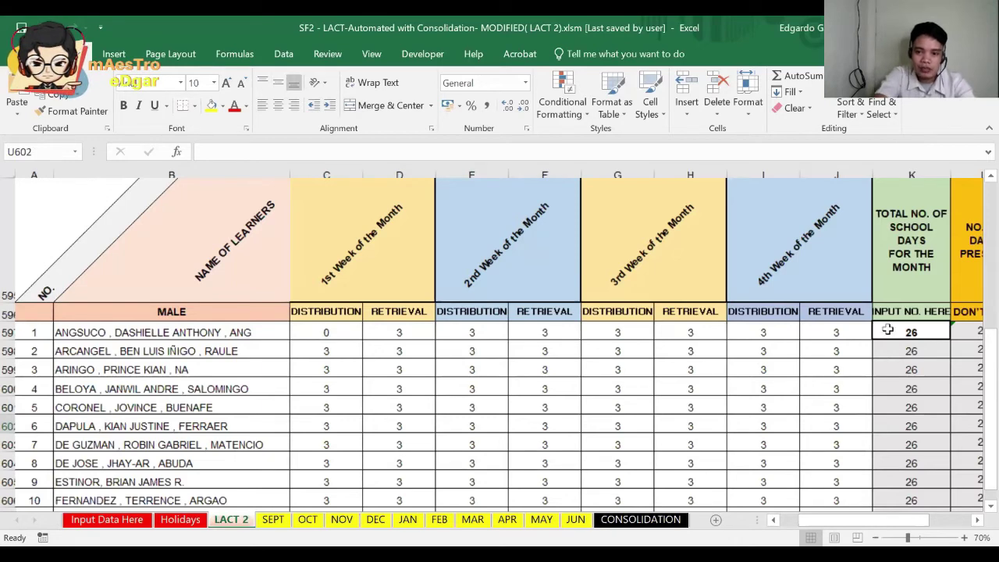
pyautogui.click(888, 329)
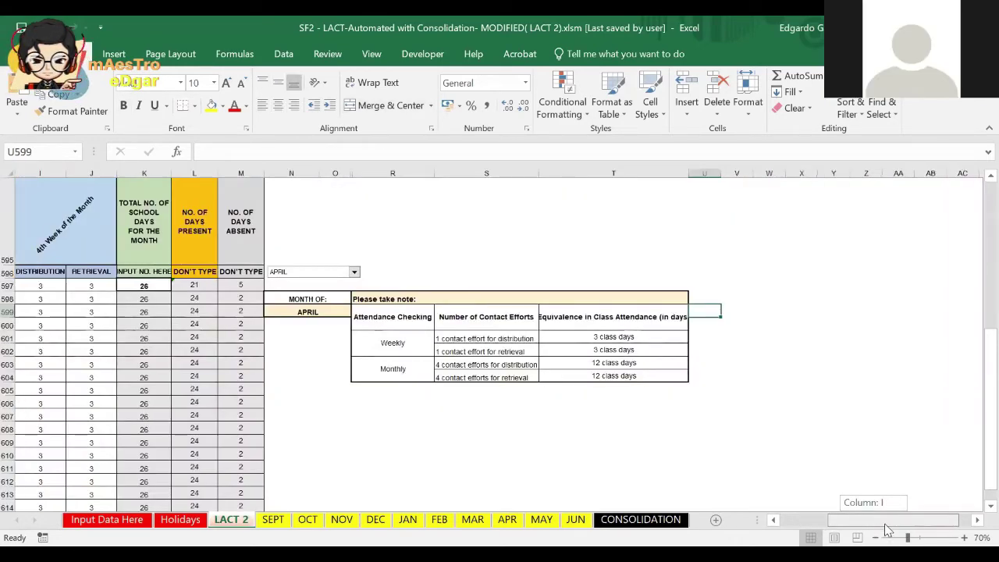
pyautogui.moveTo(906, 529); pyautogui.dragTo(878, 530)
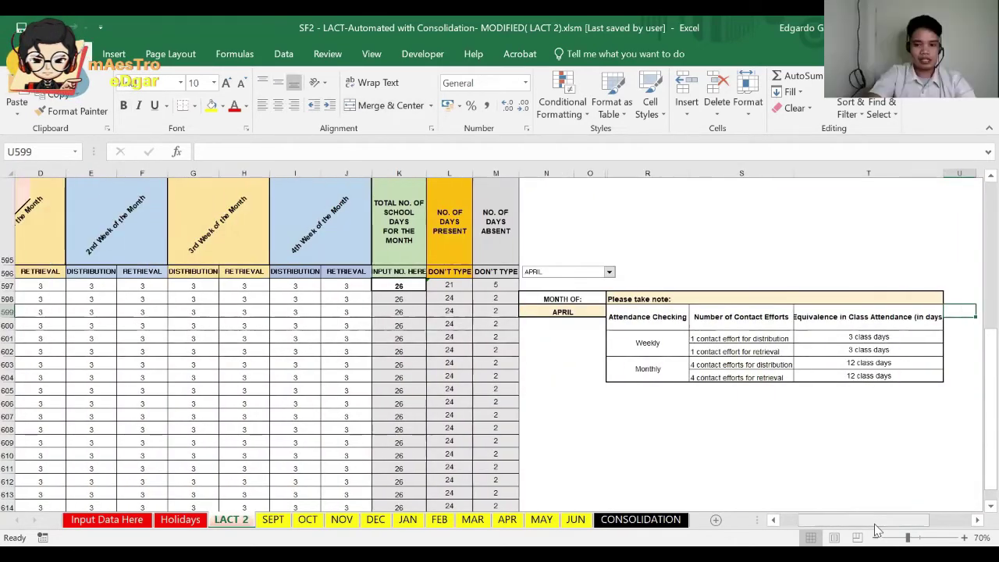
# Step: Replace 26 with 24 in K597 so April shows 24 school days for all learners
pyautogui.click(411, 288)
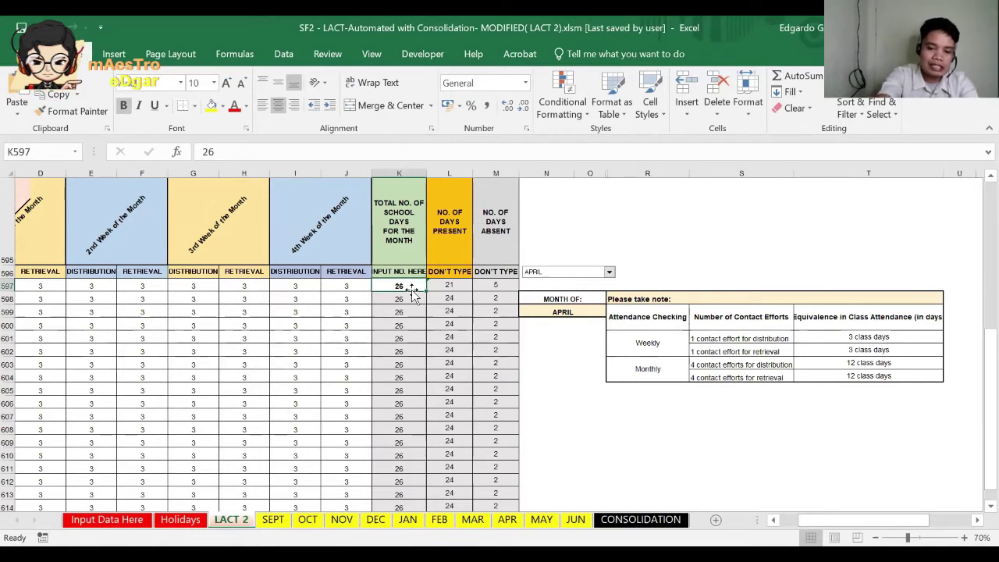
pyautogui.press('Delete')
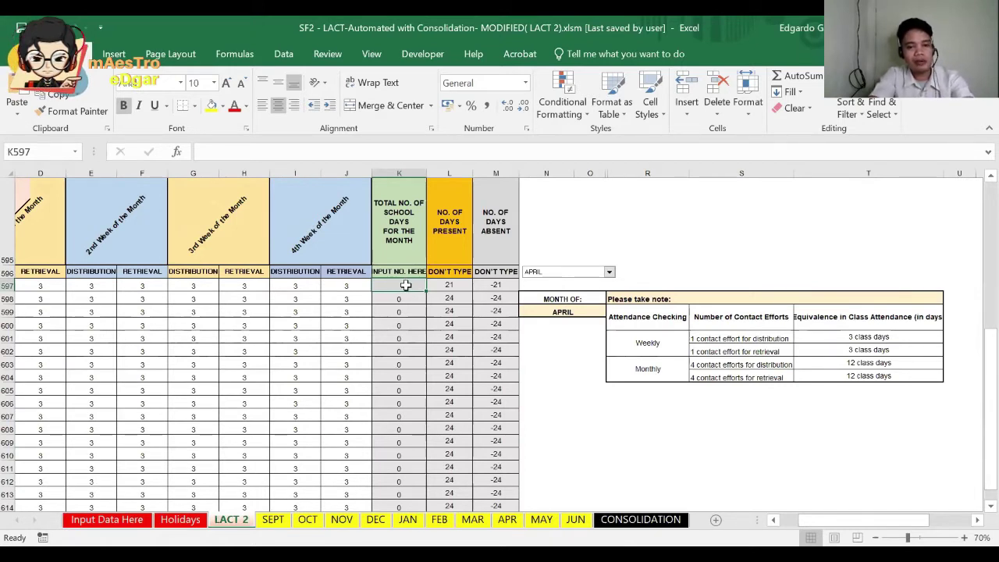
pyautogui.write('24')
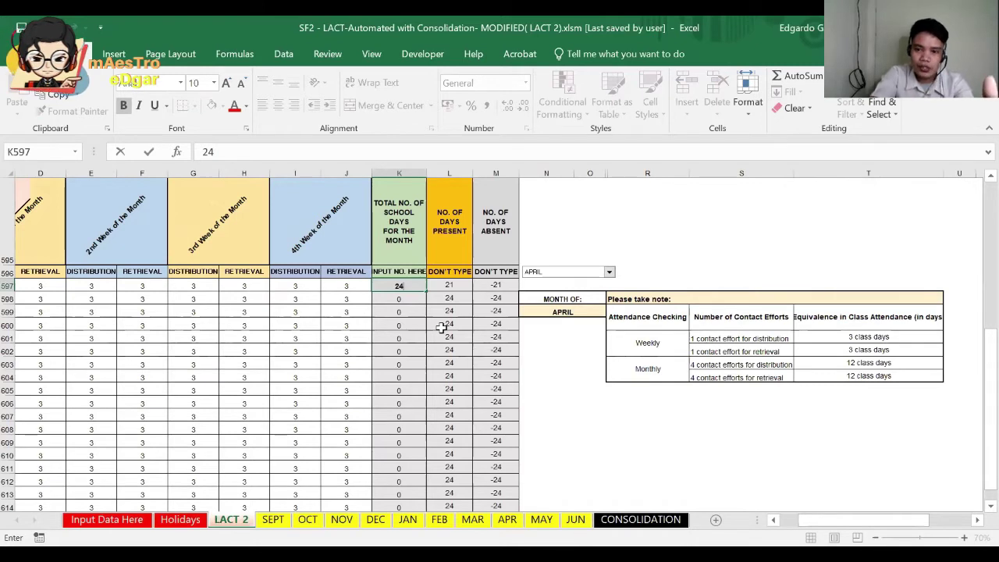
pyautogui.press('Return')
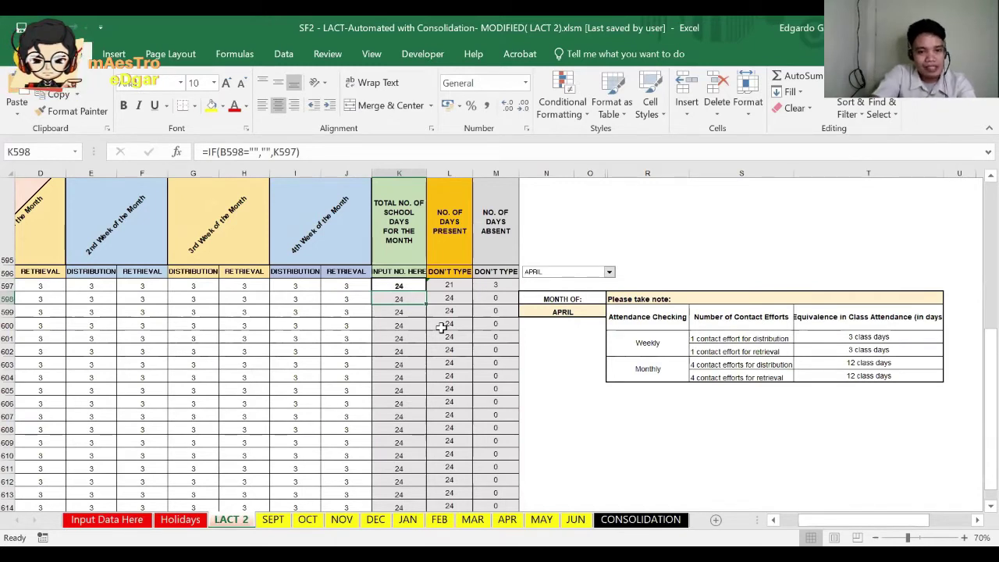
pyautogui.click(407, 286)
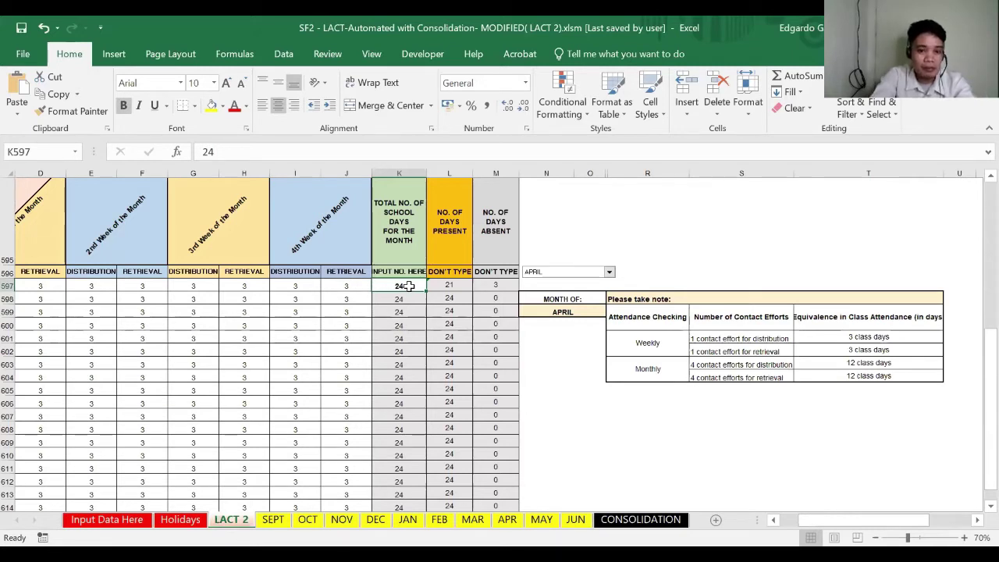
pyautogui.press('Right')
pyautogui.press('Left')
pyautogui.press('Left')
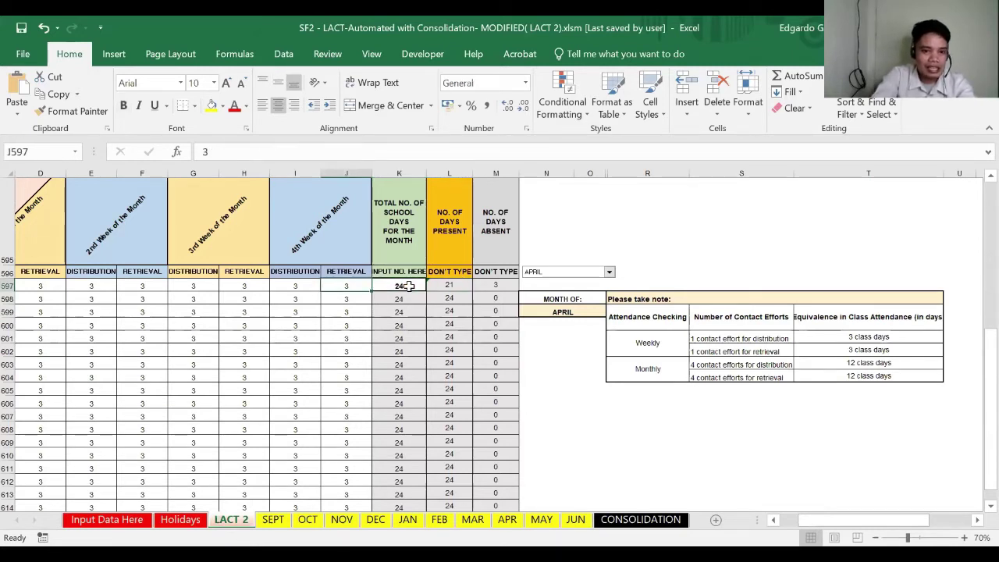
pyautogui.press('Left')
pyautogui.press('Left')
pyautogui.press('Left')
pyautogui.press('Left')
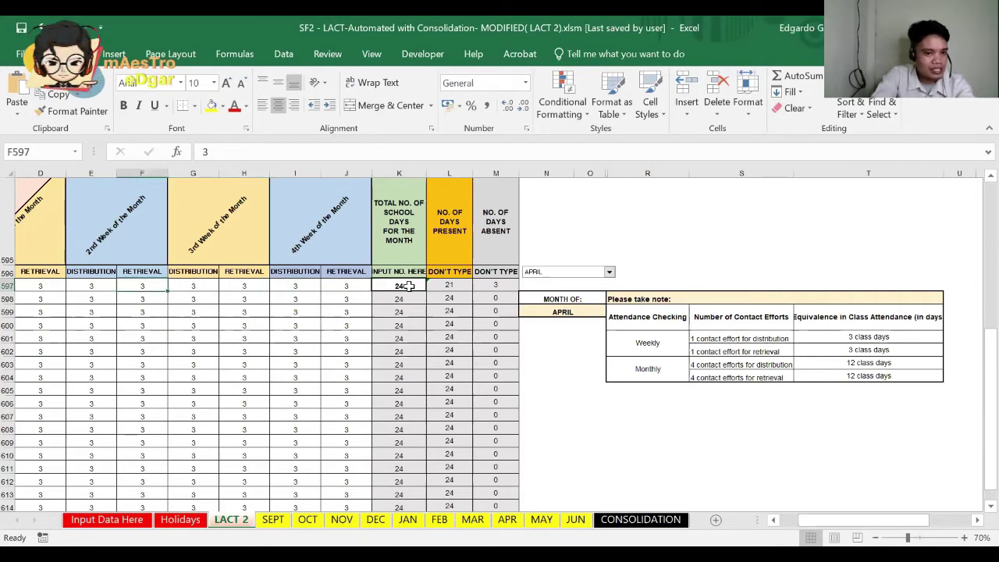
pyautogui.press('Left')
pyautogui.press('Left')
pyautogui.press('Left')
pyautogui.press('Left')
pyautogui.press('Left')
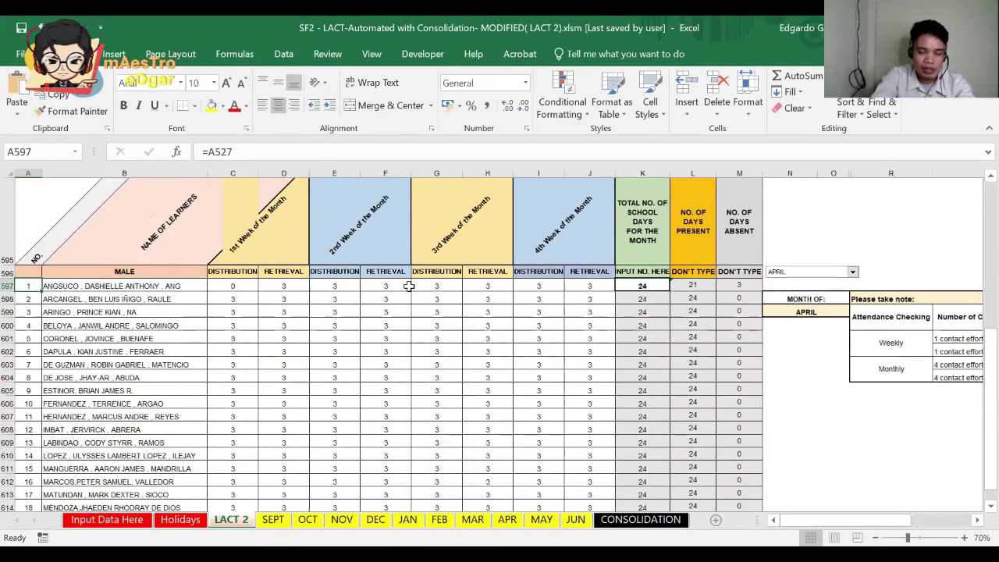
pyautogui.press('Right')
pyautogui.press('Right')
pyautogui.press('Right')
pyautogui.press('Right')
pyautogui.press('Right')
pyautogui.press('Right')
pyautogui.press('Right')
pyautogui.press('Right')
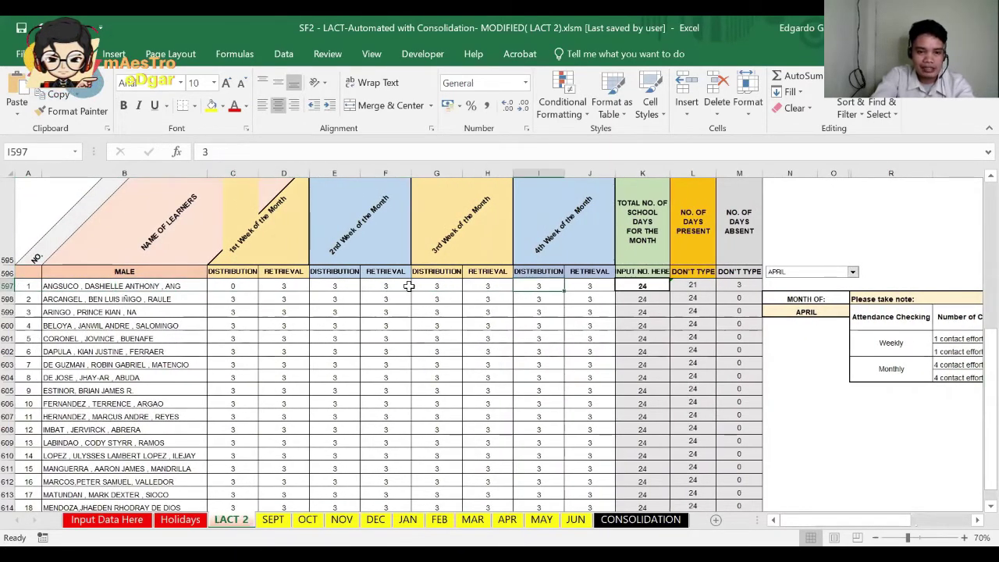
pyautogui.press('Left')
pyautogui.press('Left')
pyautogui.press('Left')
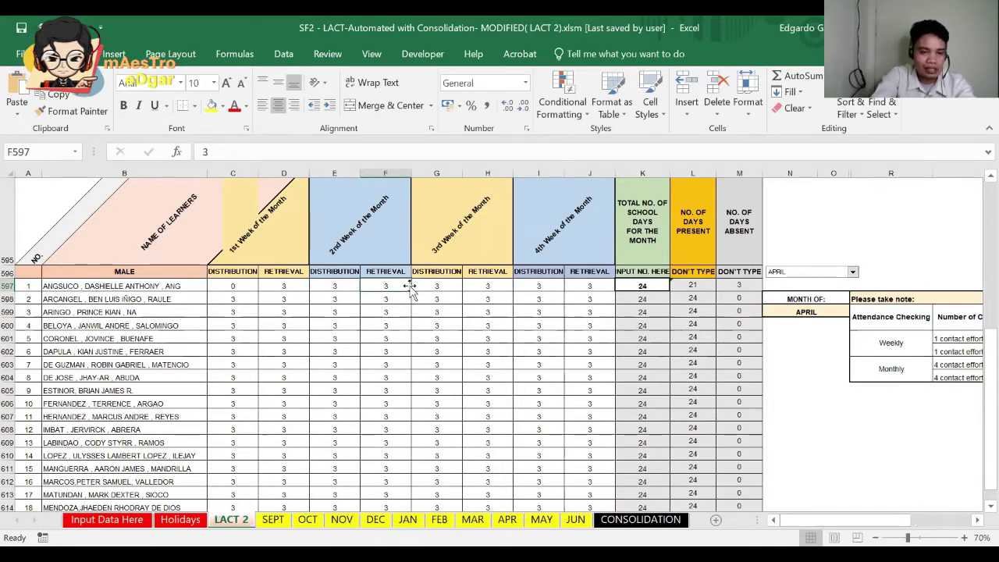
pyautogui.press('Left')
pyautogui.press('Left')
pyautogui.press('Right')
pyautogui.press('Right')
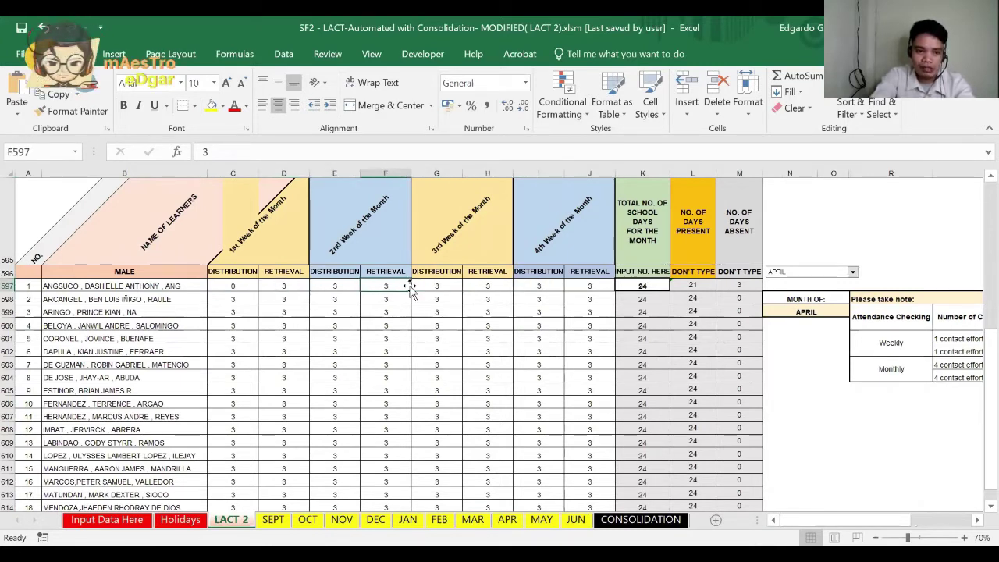
pyautogui.press('Left')
pyautogui.press('Left')
pyautogui.press('Right')
pyautogui.press('Right')
pyautogui.press('Right')
pyautogui.press('Right')
pyautogui.press('Right')
pyautogui.press('Right')
pyautogui.press('Right')
pyautogui.press('Right')
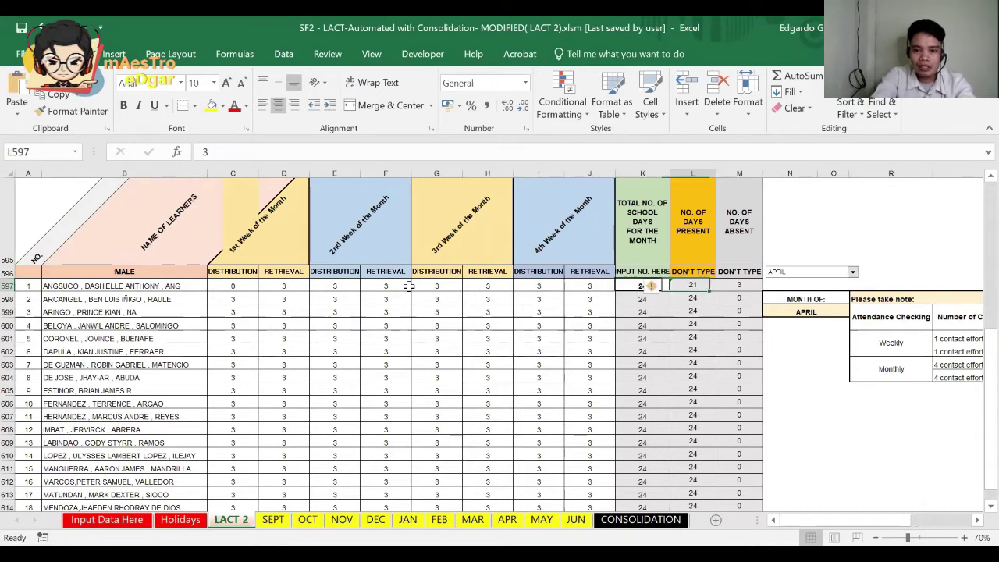
pyautogui.press('Right')
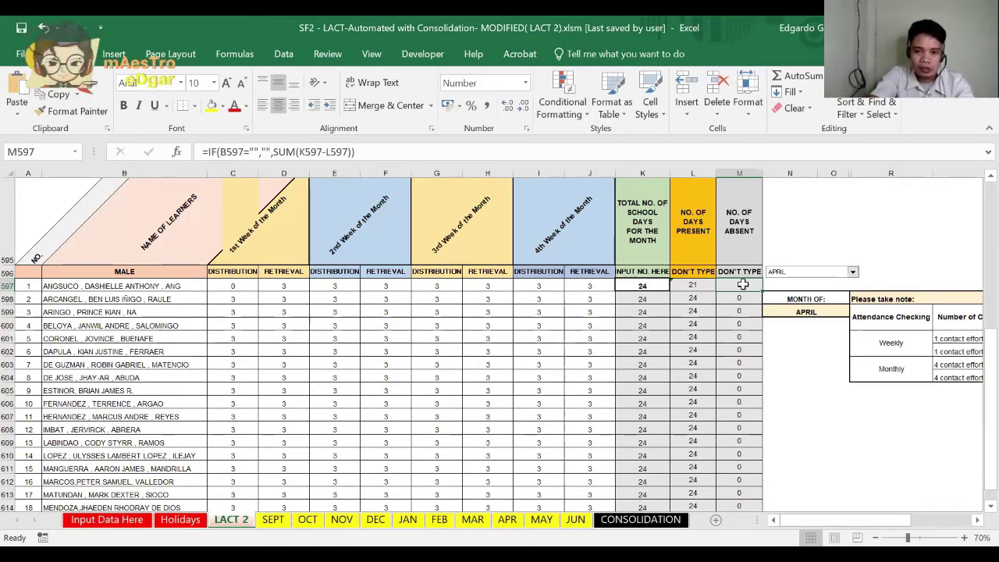
pyautogui.click(895, 367)
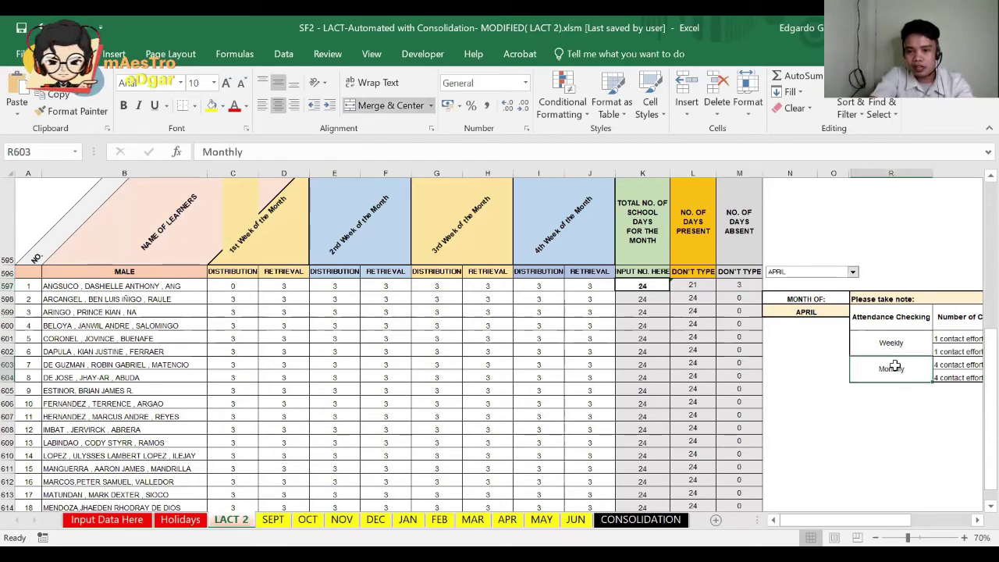
pyautogui.press('Right')
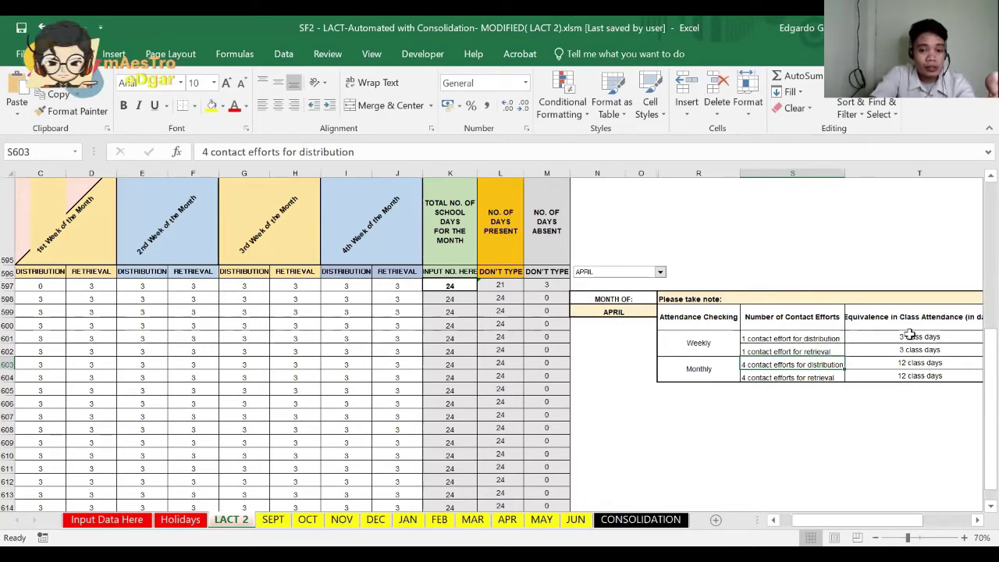
pyautogui.click(850, 351)
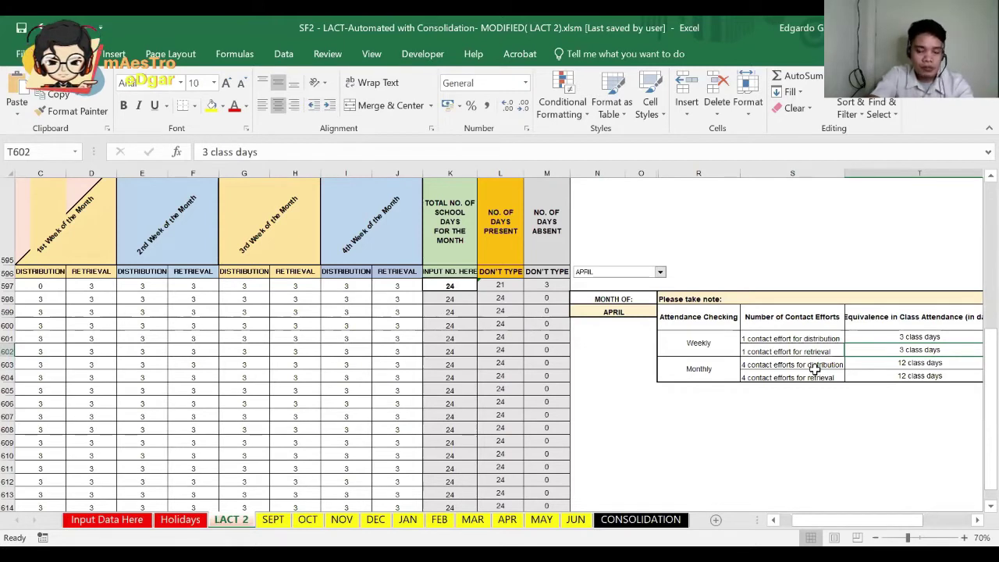
pyautogui.click(878, 374)
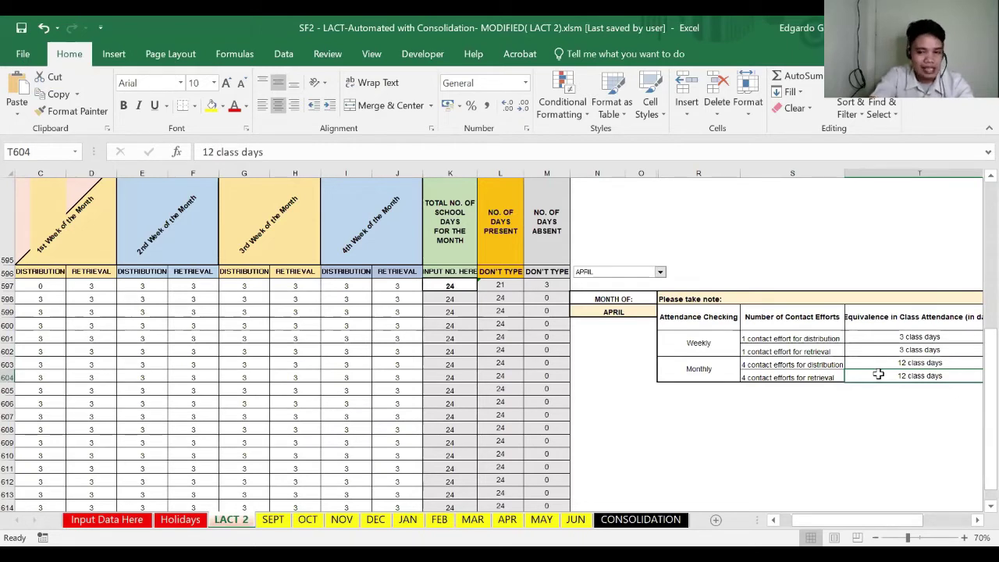
pyautogui.press('Left')
pyautogui.press('Left')
pyautogui.press('Left')
pyautogui.press('Left')
pyautogui.press('Left')
pyautogui.press('Left')
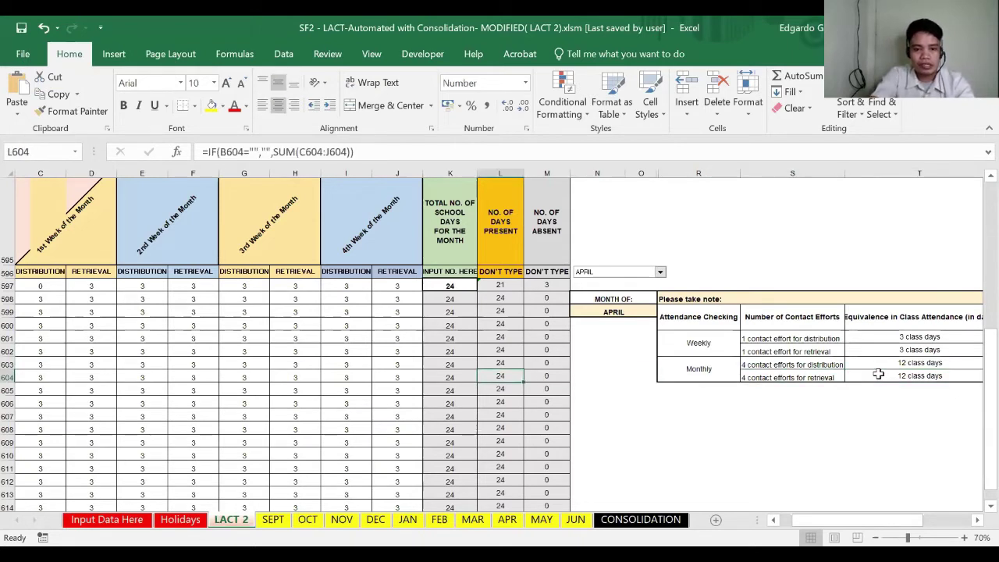
pyautogui.press('Left')
pyautogui.press('Left')
pyautogui.press('Left')
pyautogui.press('Left')
pyautogui.press('Left')
pyautogui.press('Left')
pyautogui.press('Left')
pyautogui.press('Left')
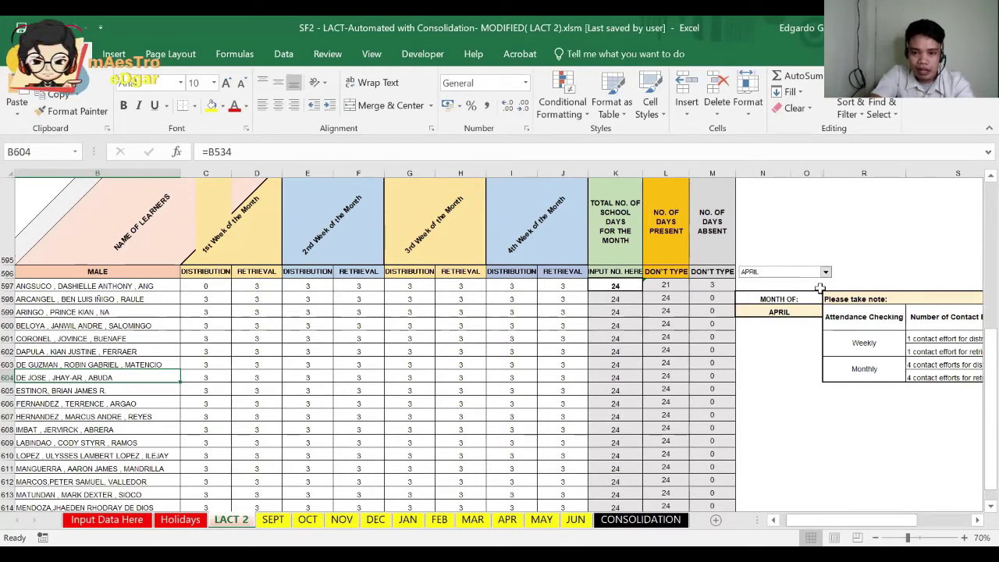
# Step: Set the LACT 2 report month to SEPTEMBER with 24 total school days in K3
pyautogui.click(825, 275)
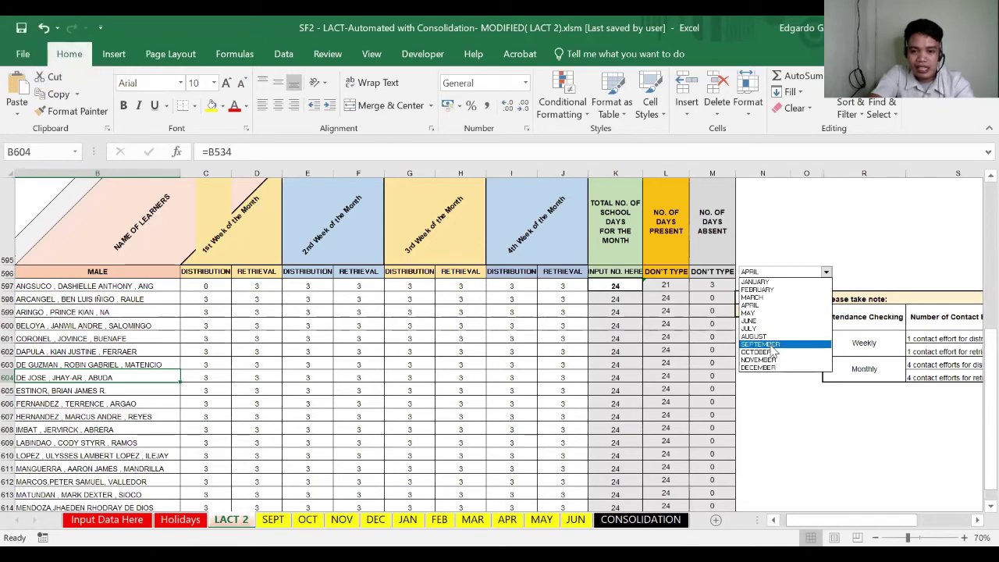
pyautogui.click(773, 352)
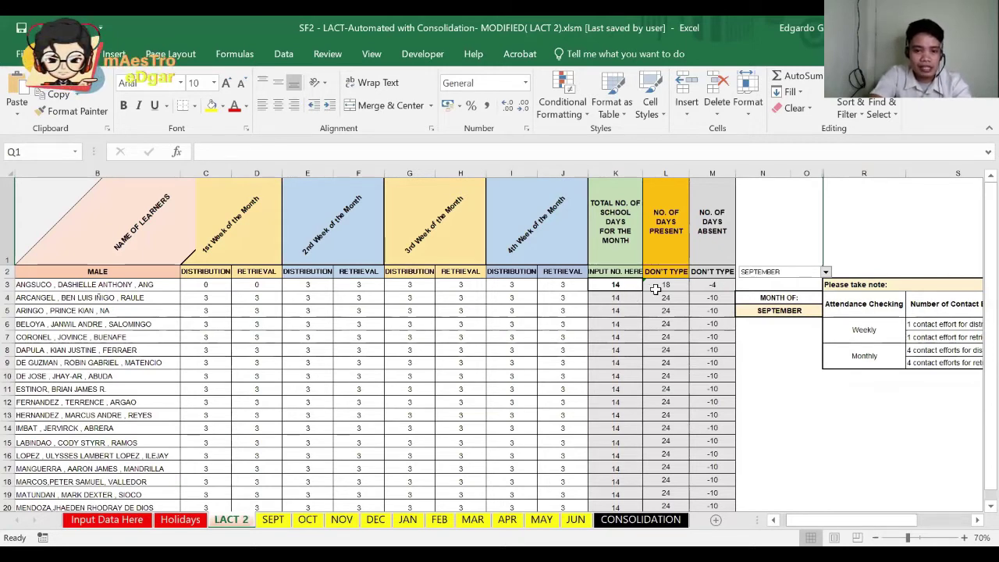
pyautogui.click(625, 286)
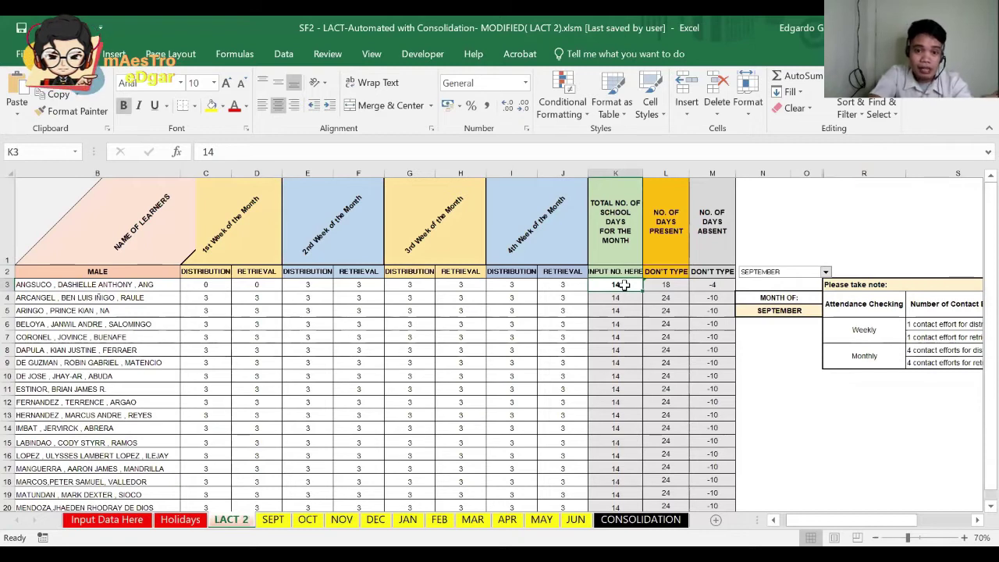
pyautogui.write('24')
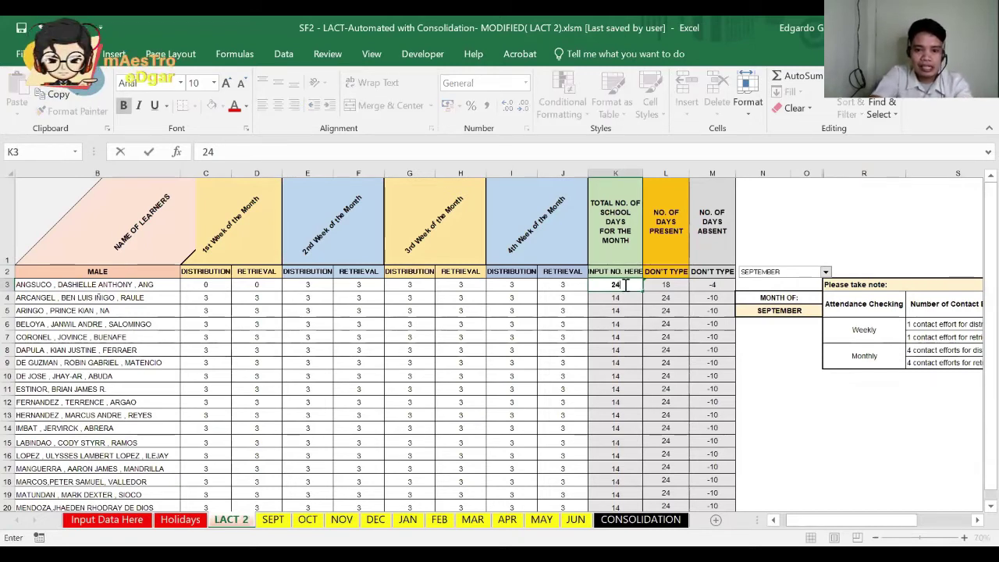
pyautogui.press('Return')
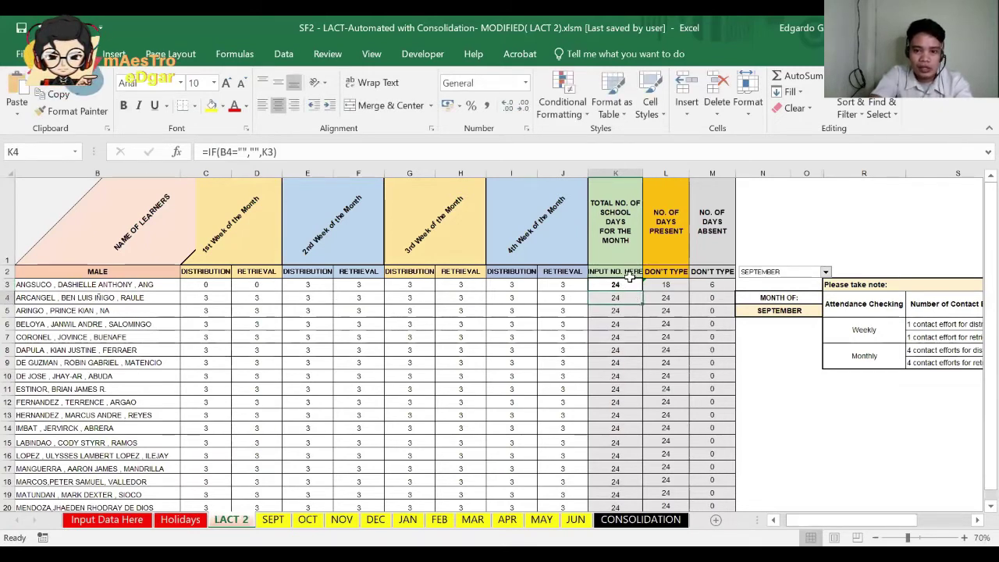
# Step: Check the days-absent formula, learner name formulas and learner 1's week-1 zeros, now 6 absences
pyautogui.click(713, 284)
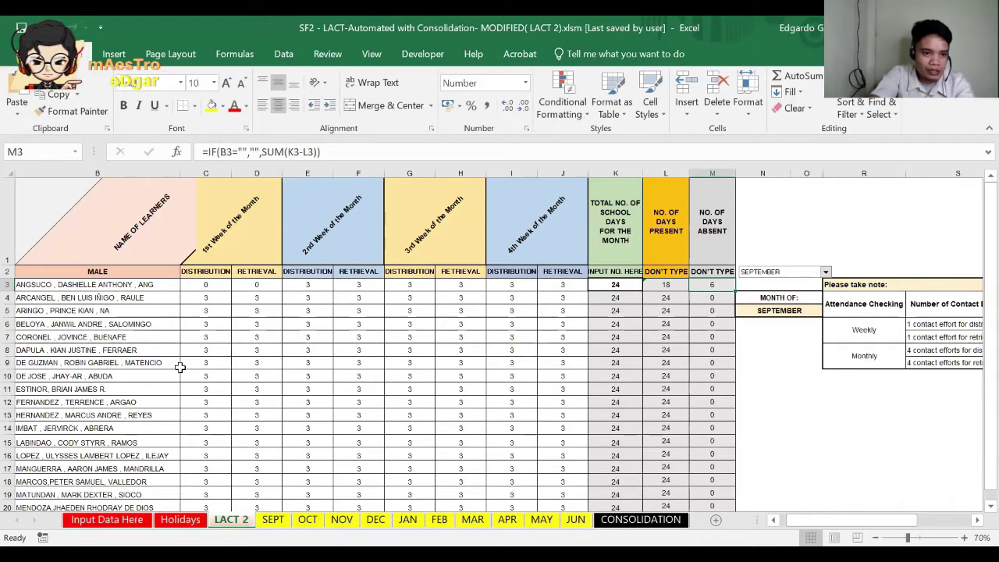
pyautogui.click(140, 293)
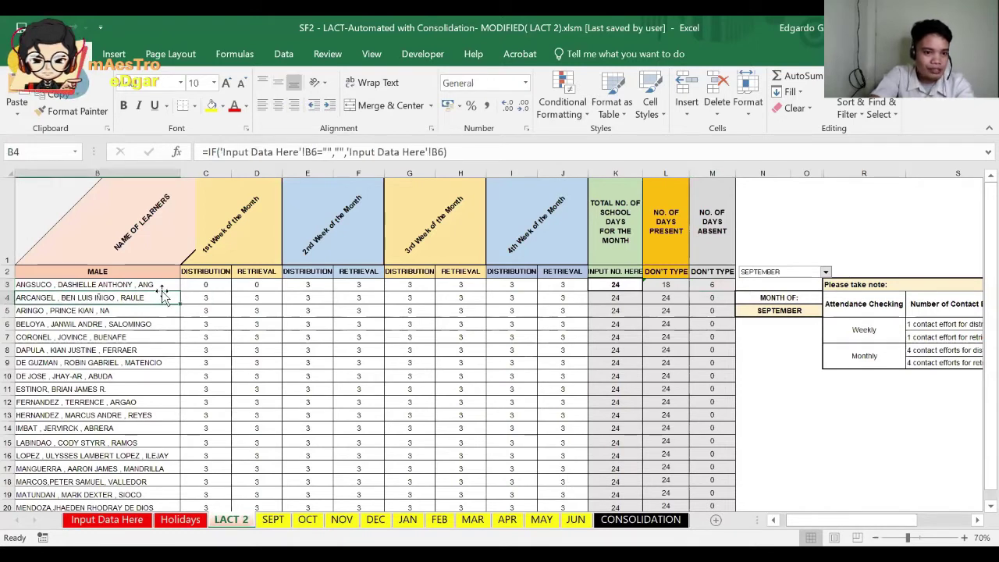
pyautogui.click(156, 283)
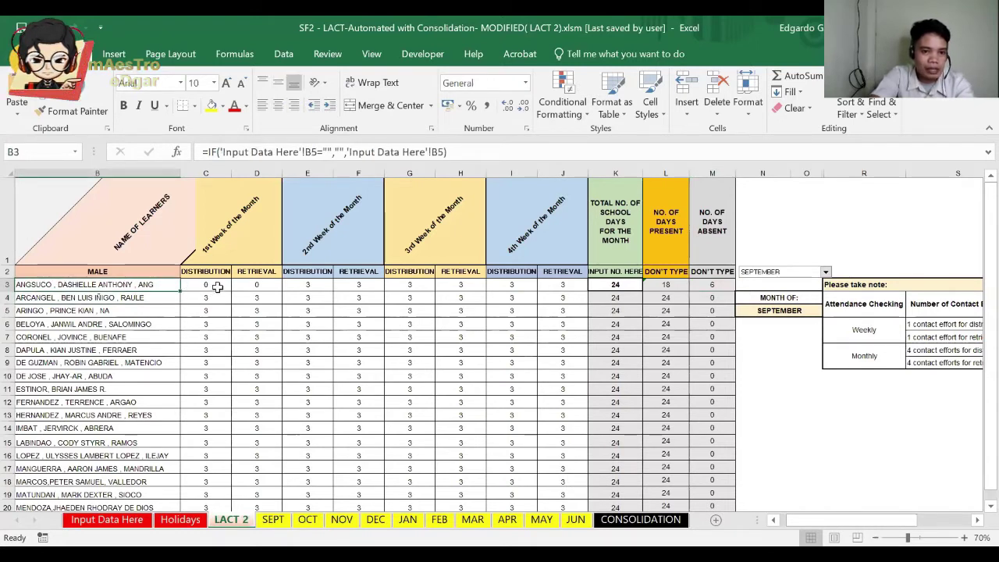
pyautogui.moveTo(212, 289); pyautogui.dragTo(258, 293)
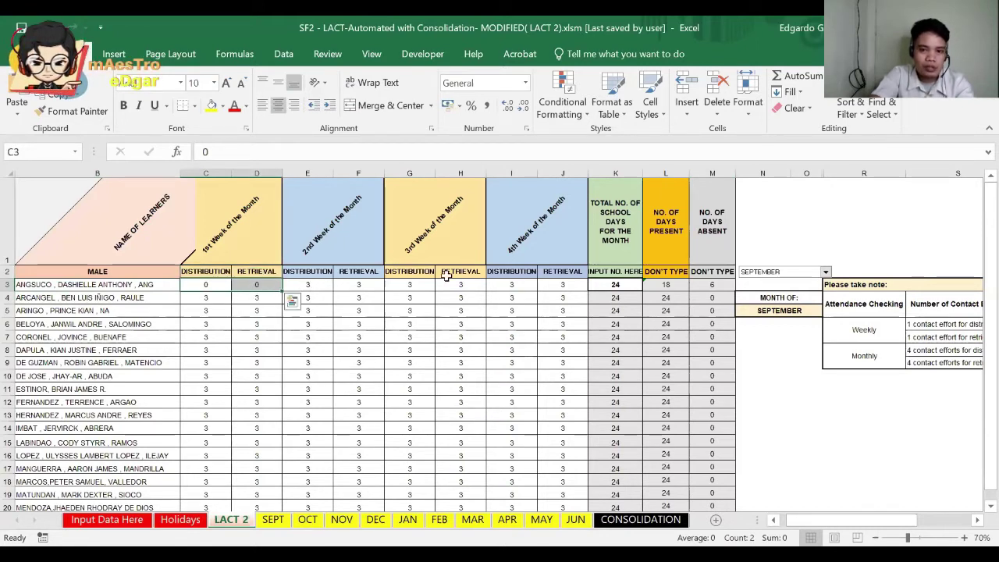
pyautogui.click(713, 284)
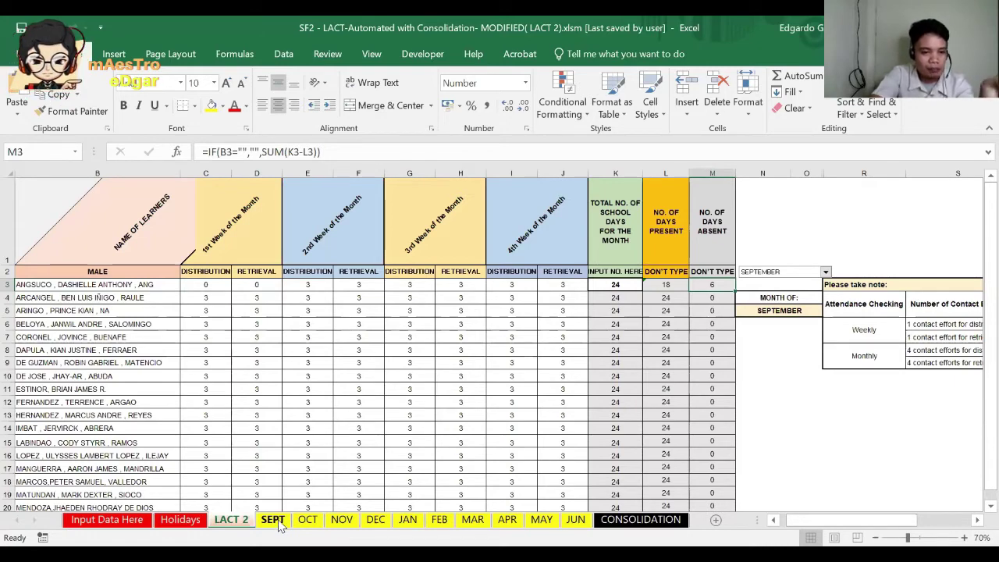
# Step: On SEPT, check learner 1's linked absence count and show the X13 attendance code legend
pyautogui.click(280, 525)
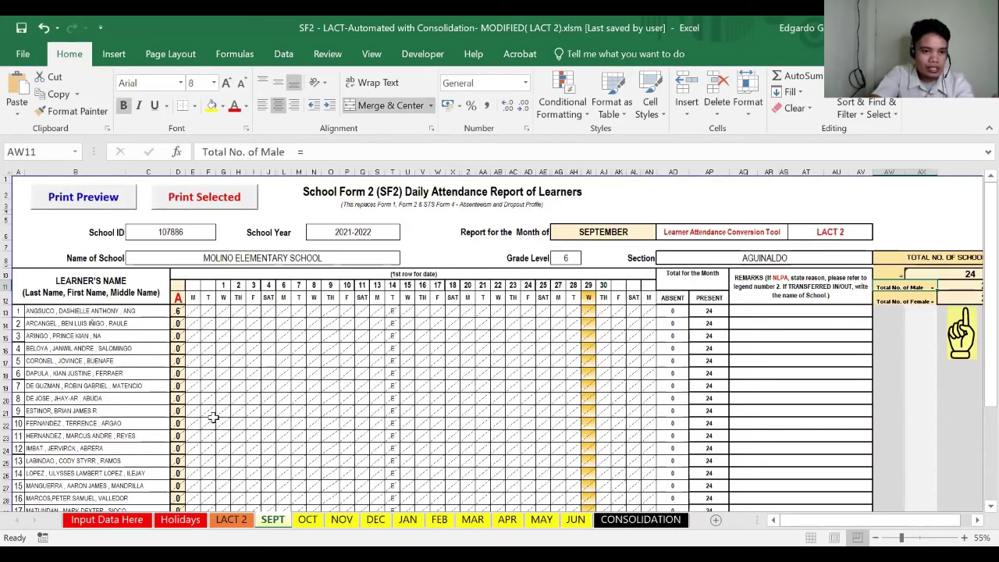
pyautogui.click(148, 302)
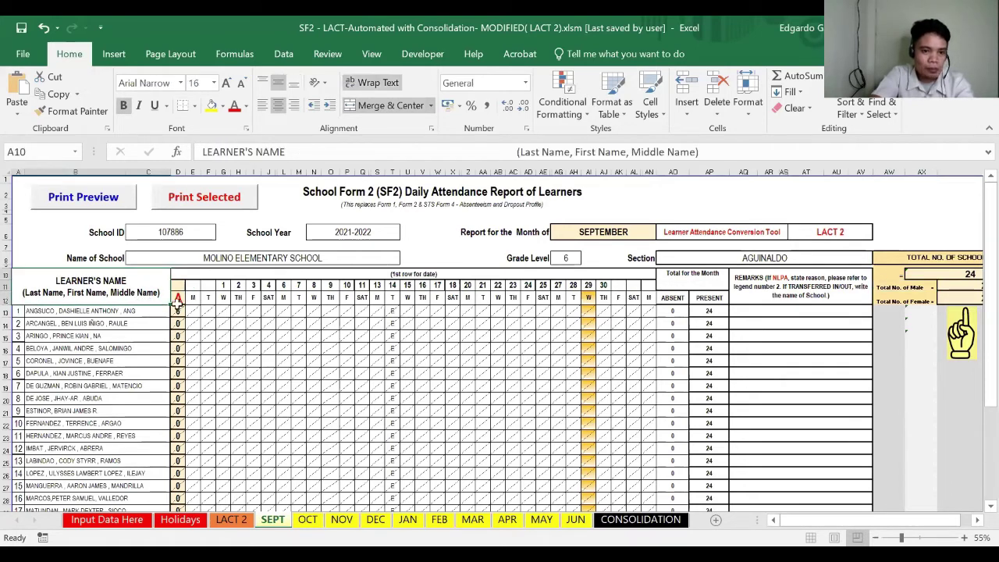
pyautogui.click(177, 310)
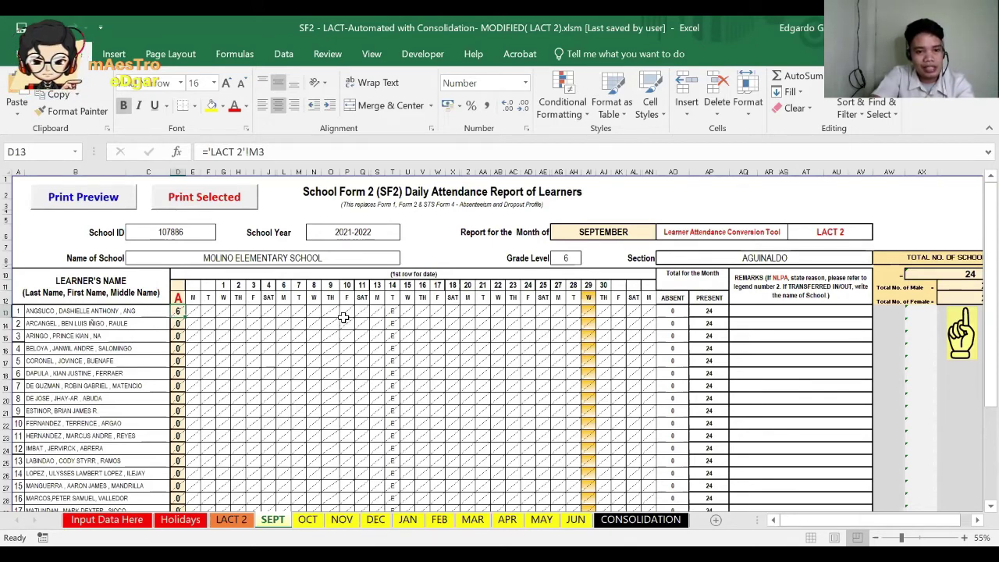
pyautogui.click(447, 309)
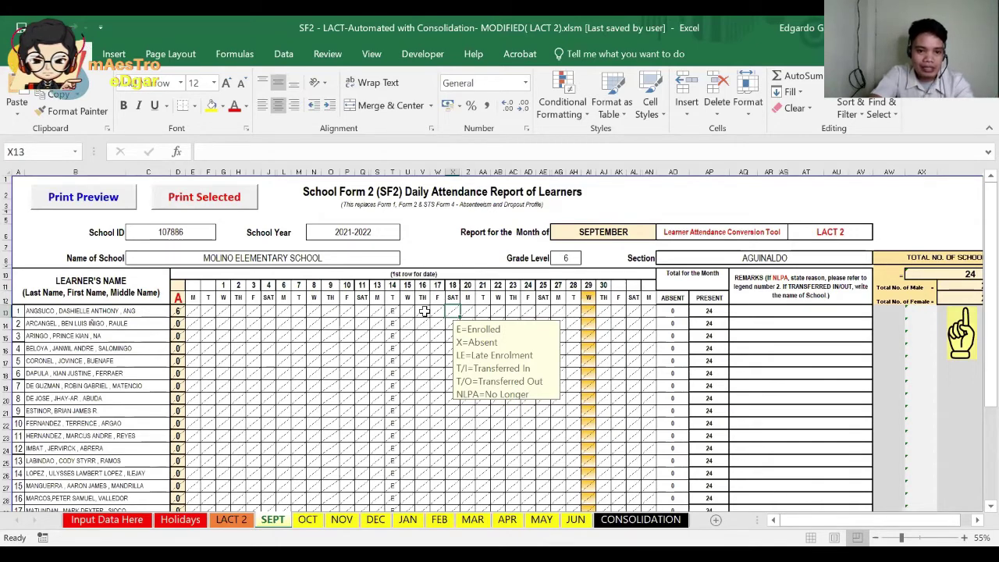
# Step: Enter x in learner 1's Z13–AE13 day cells, filling skipped September 24 last
pyautogui.click(470, 311)
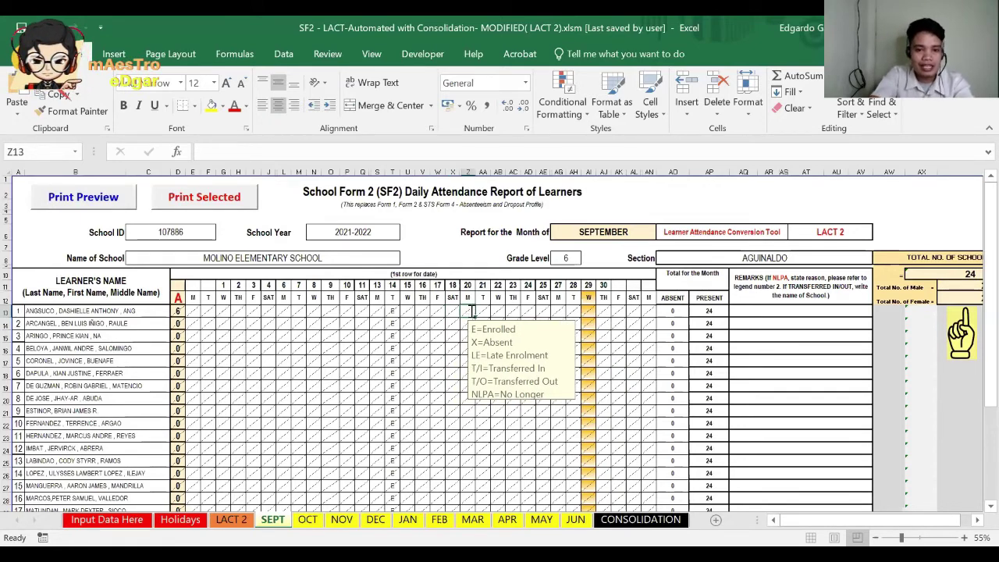
pyautogui.write('x')
pyautogui.press('Tab')
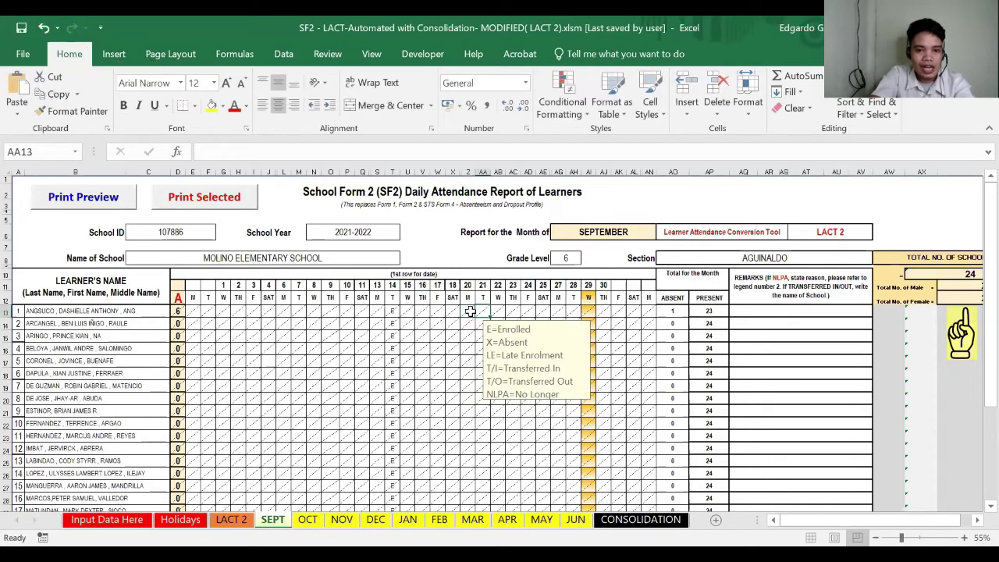
pyautogui.write('x')
pyautogui.press('Tab')
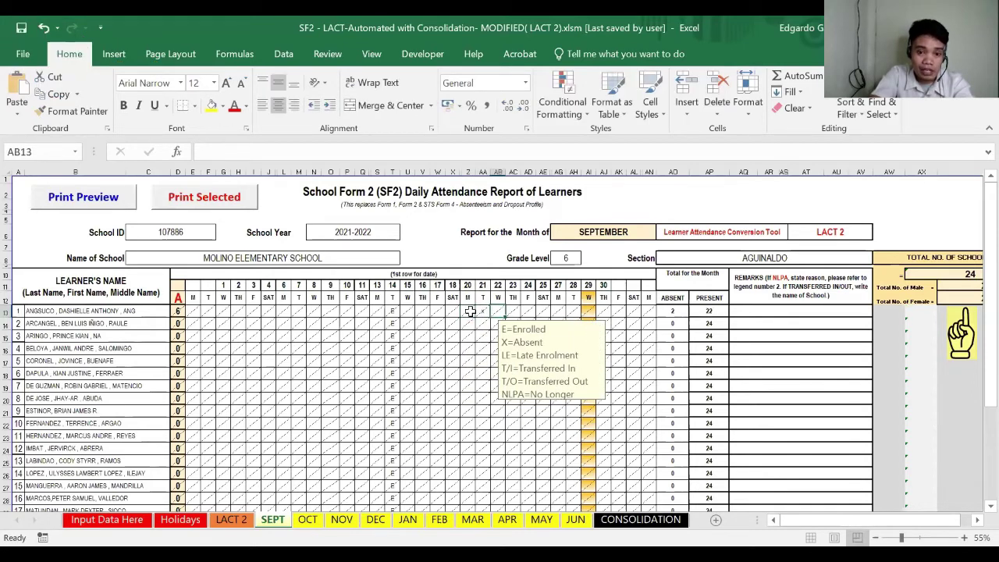
pyautogui.write('x')
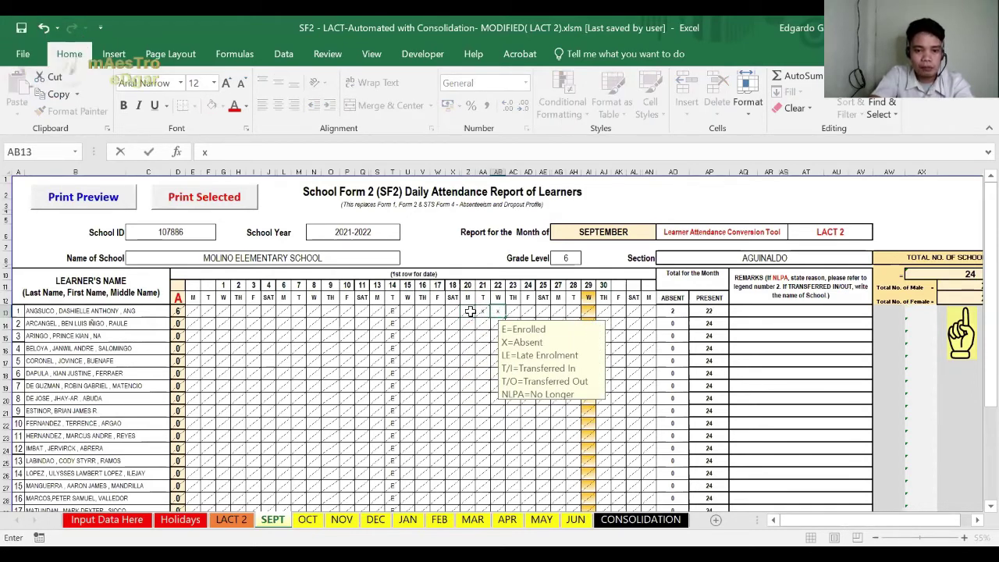
pyautogui.press('Tab')
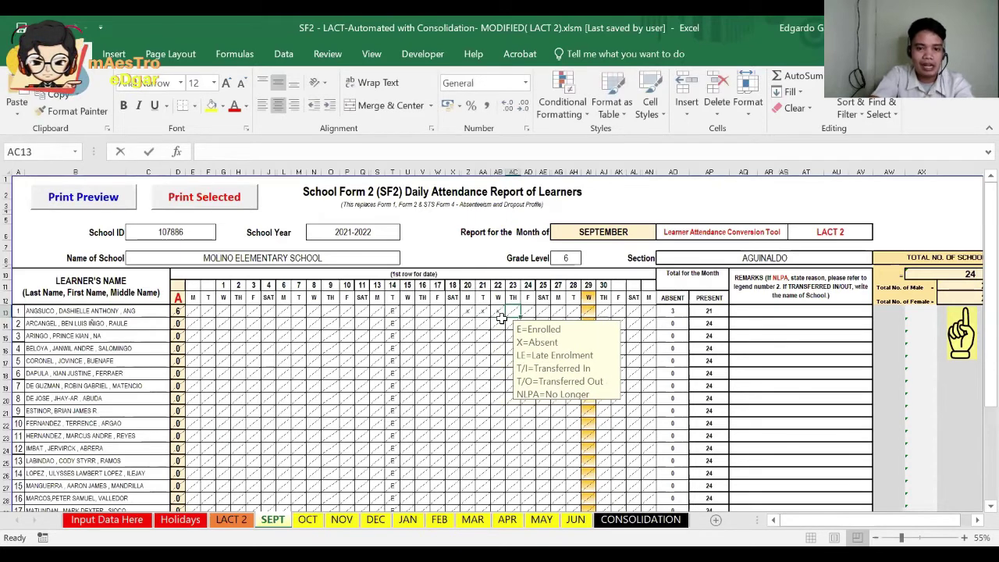
pyautogui.write('x')
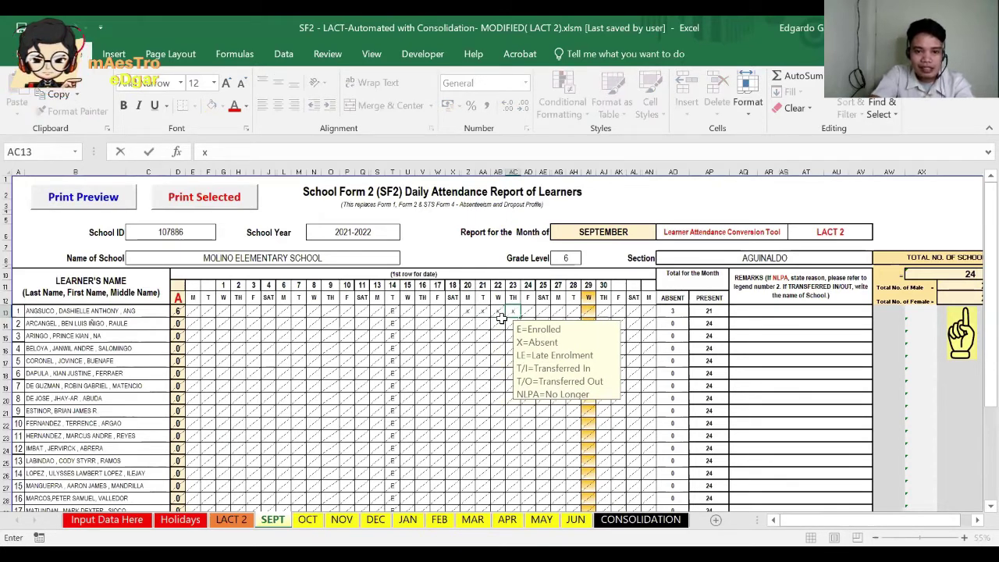
pyautogui.press('Right')
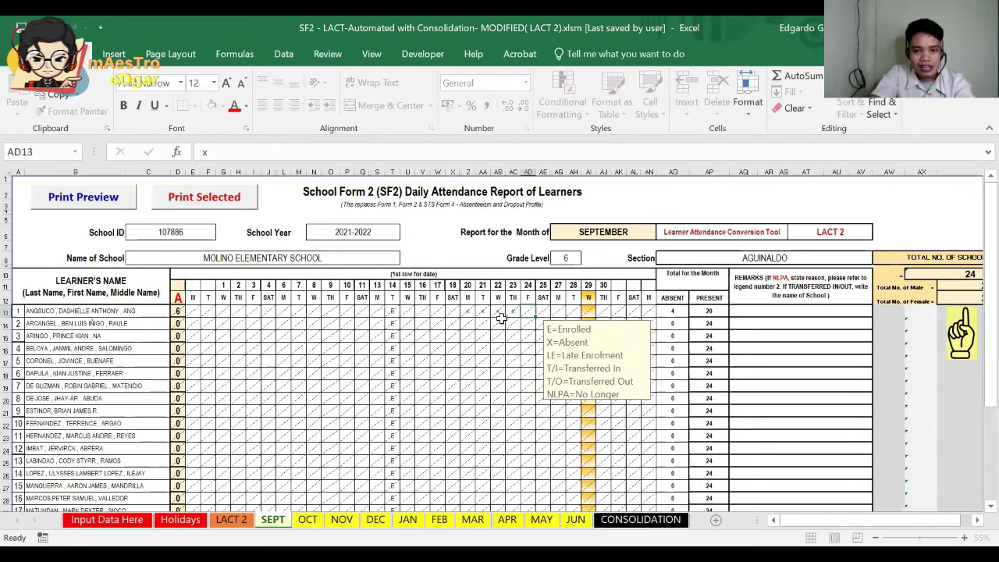
pyautogui.write('x')
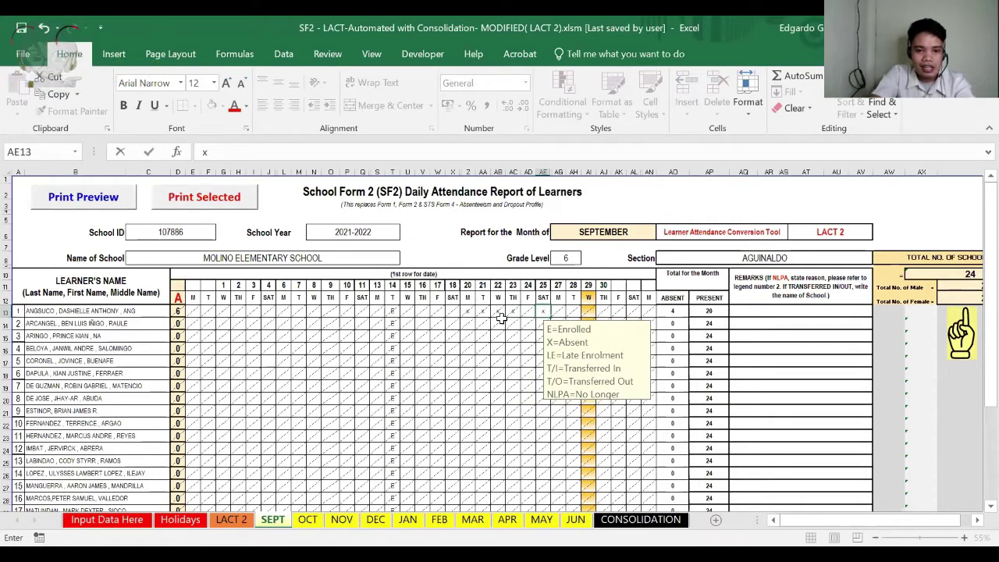
pyautogui.press('Left')
pyautogui.press('Left')
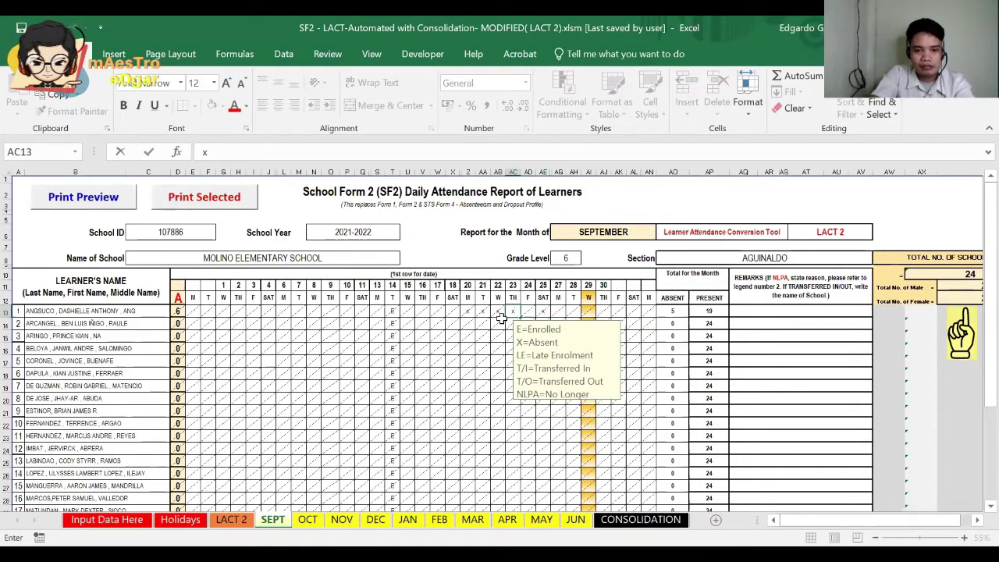
pyautogui.press('Right')
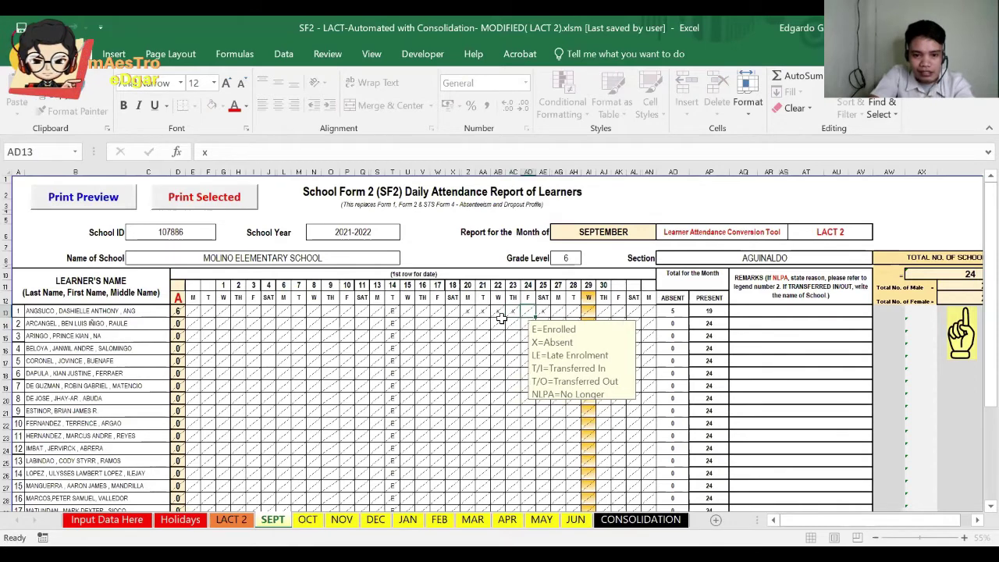
pyautogui.write('x')
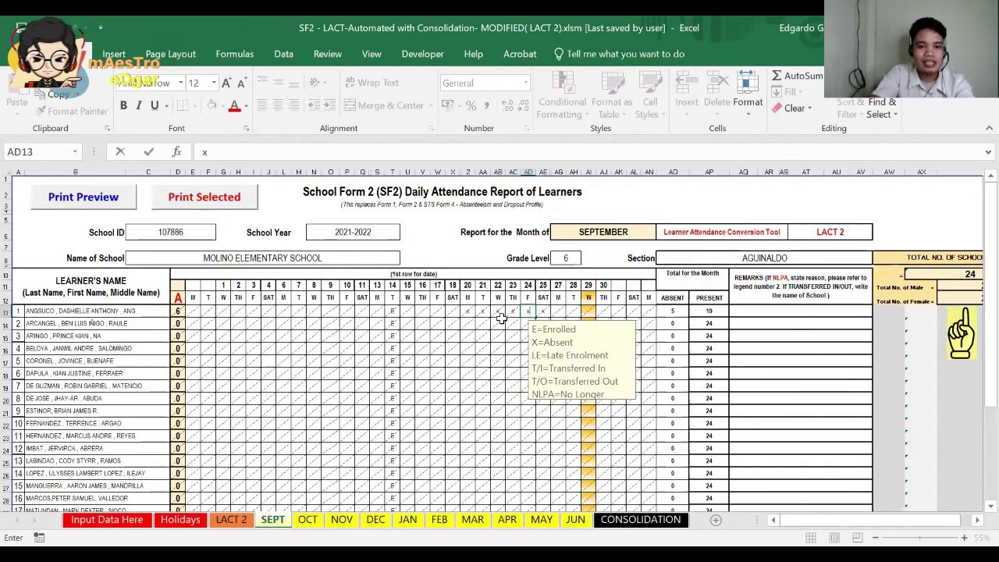
pyautogui.press('Right')
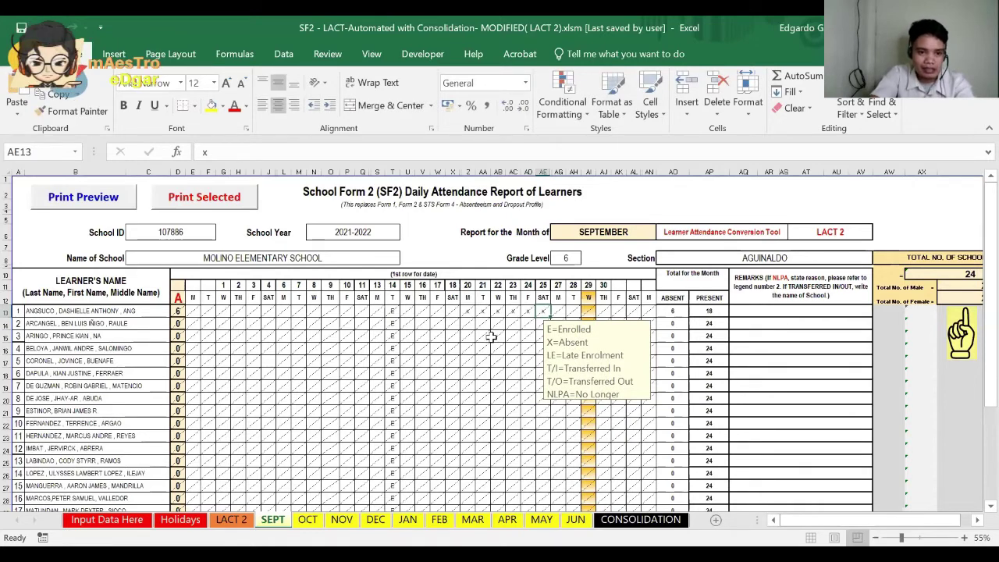
# Step: Jump from D13 down past the male and female learners to the SEPT summary table
pyautogui.click(165, 278)
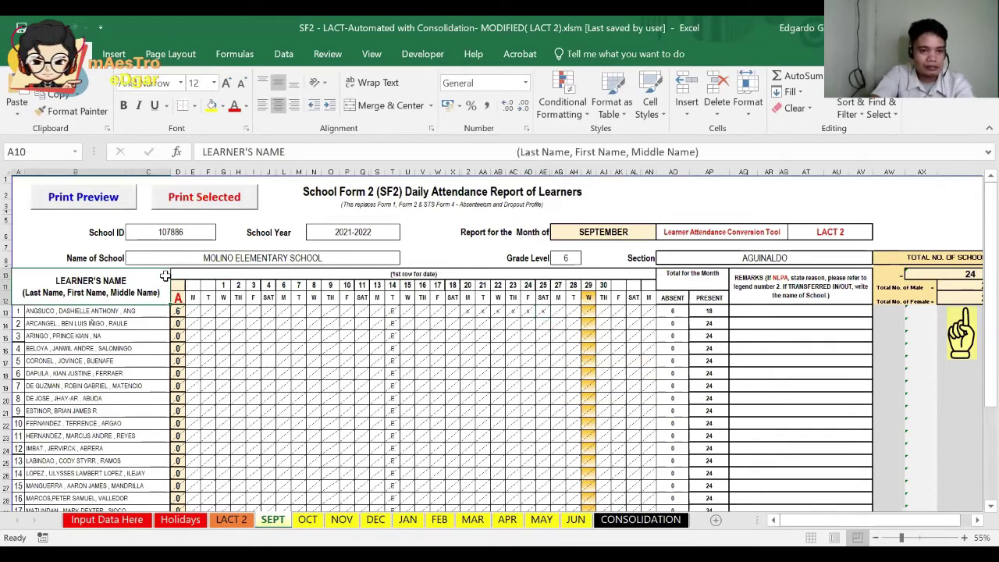
pyautogui.click(178, 310)
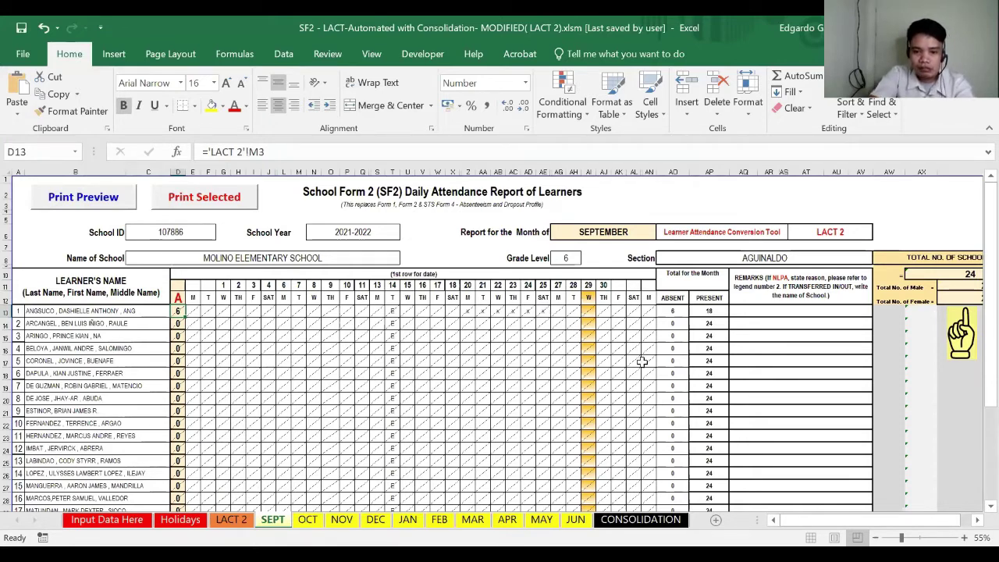
pyautogui.hotkey('ctrl', 'Down')
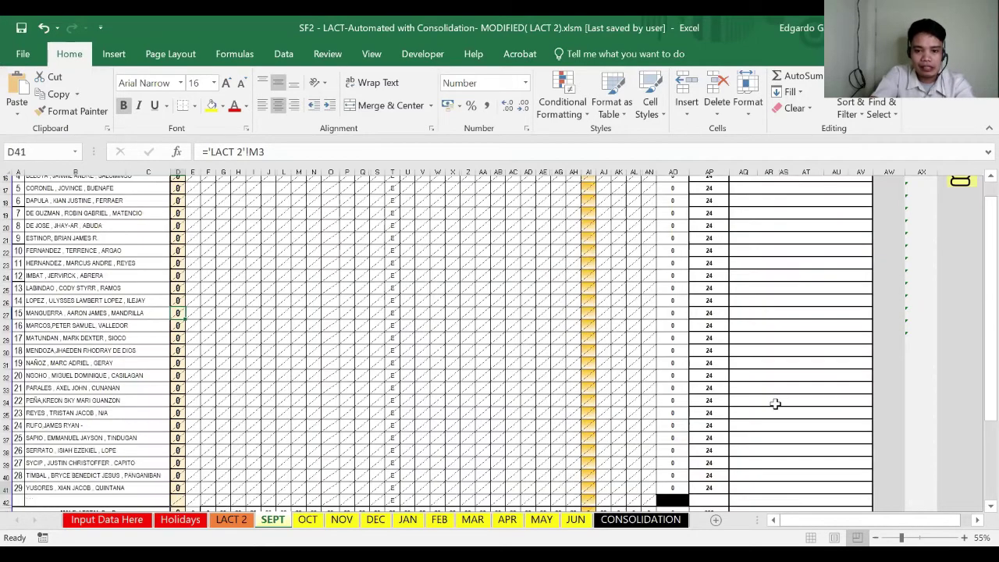
pyautogui.scroll(-2, 775, 404)
pyautogui.scroll(-2, 775, 403)
pyautogui.press('pagedown')
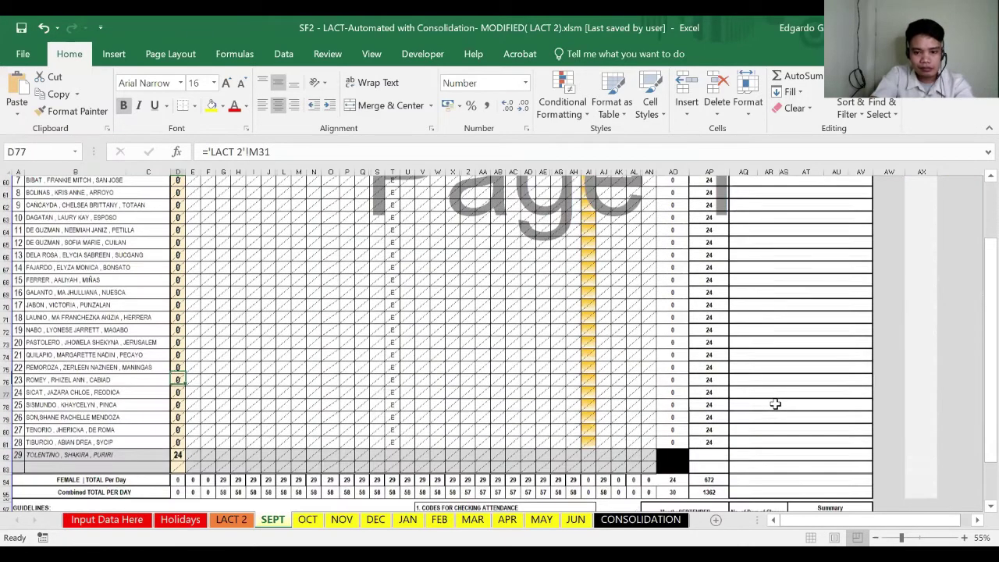
pyautogui.press('pagedown')
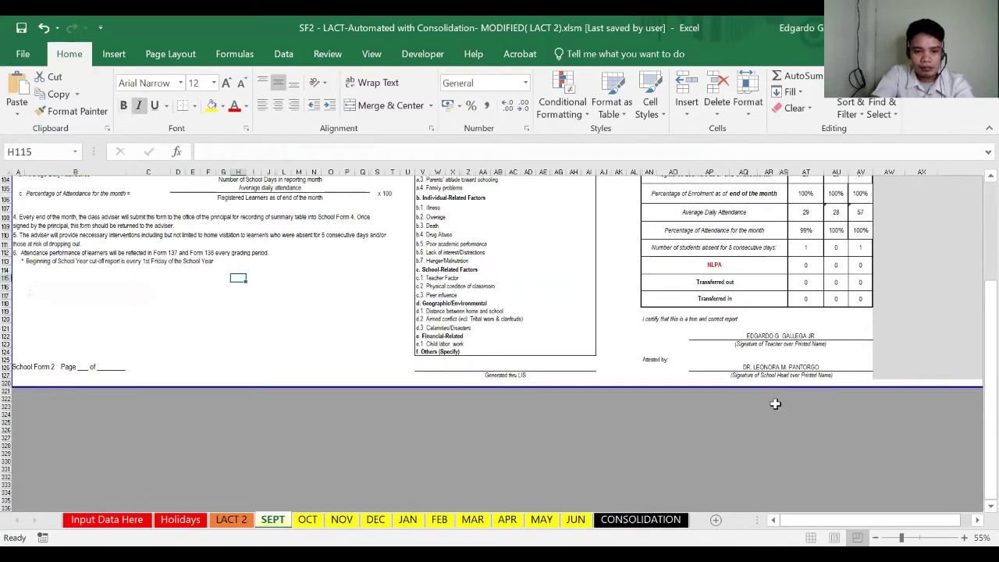
pyautogui.press('Up')
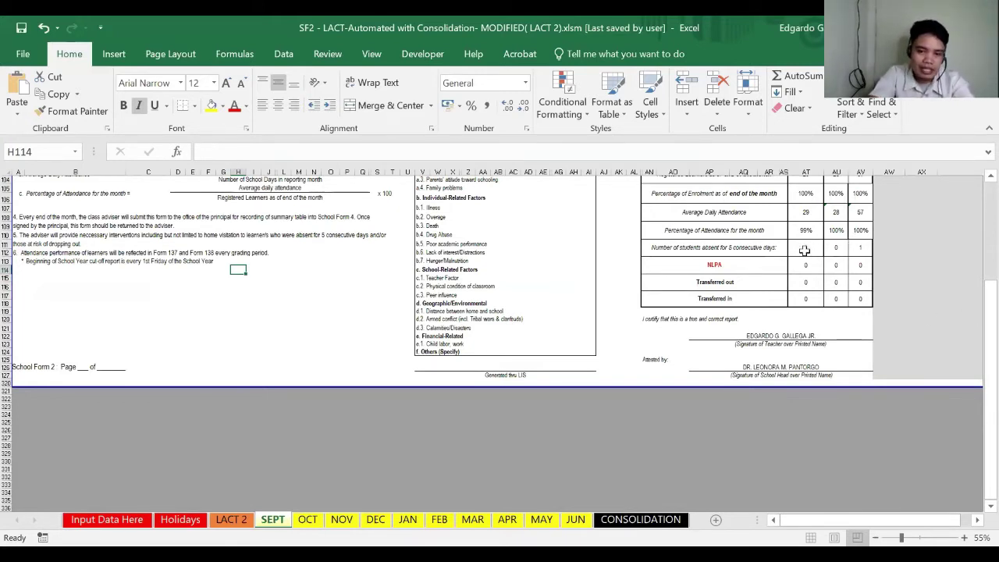
pyautogui.doubleClick(813, 304)
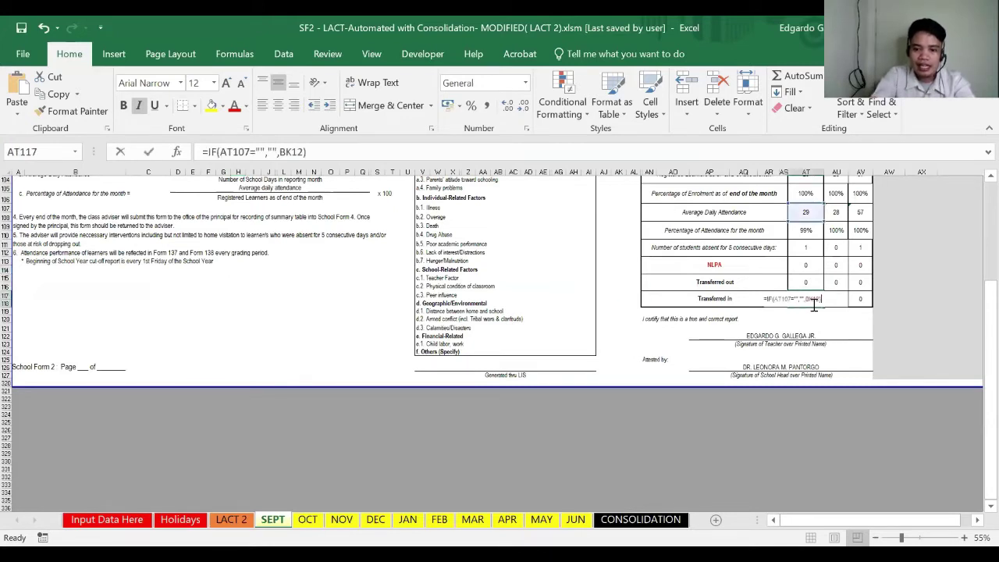
pyautogui.click(760, 260)
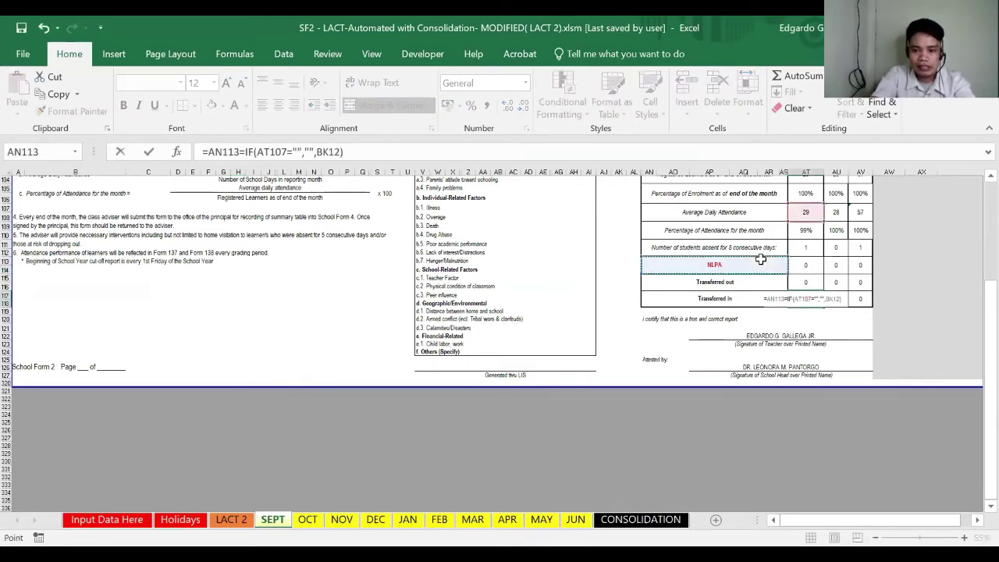
pyautogui.press('Escape')
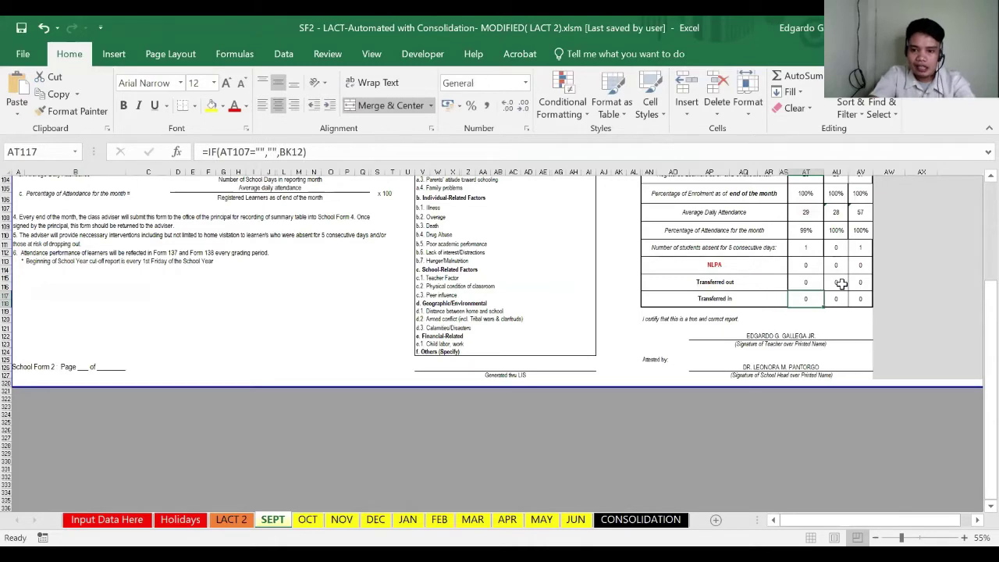
pyautogui.press('Up')
pyautogui.press('Up')
pyautogui.press('Up')
pyautogui.press('Up')
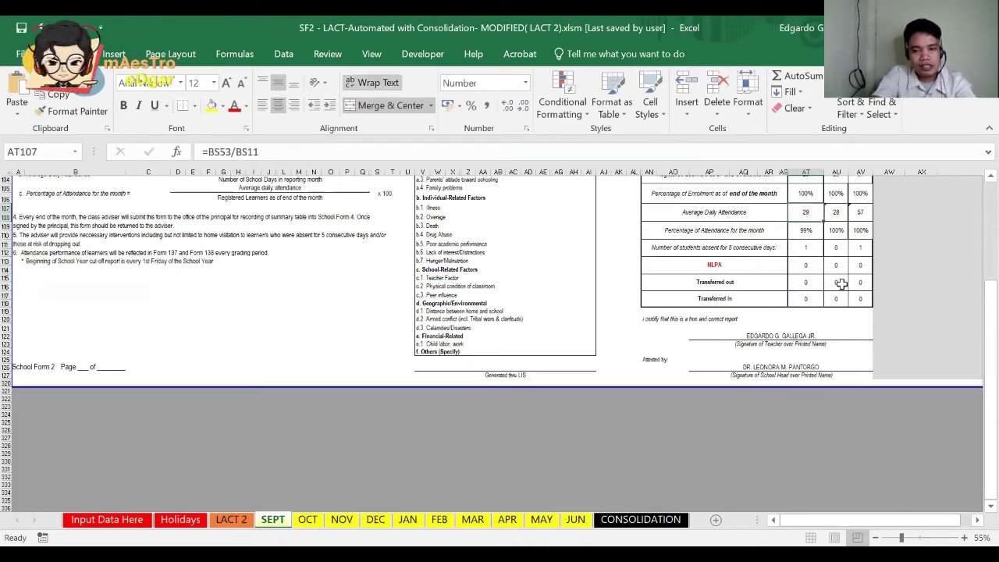
pyautogui.press('Up')
pyautogui.press('Up')
pyautogui.press('Up')
pyautogui.press('Up')
pyautogui.press('Up')
pyautogui.press('Up')
pyautogui.press('Up')
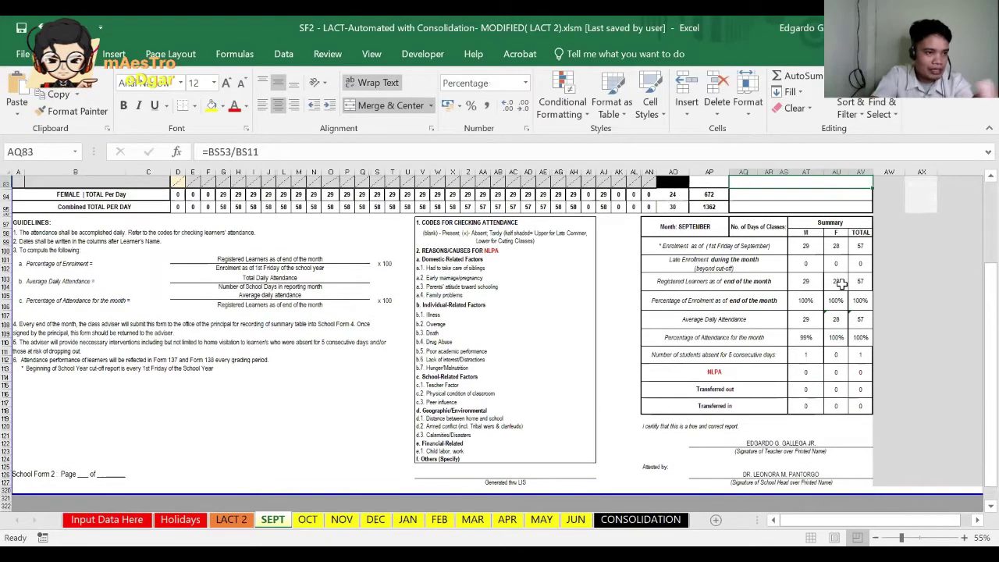
# Step: Move up from the summary table through the female learner rows
pyautogui.press('Up')
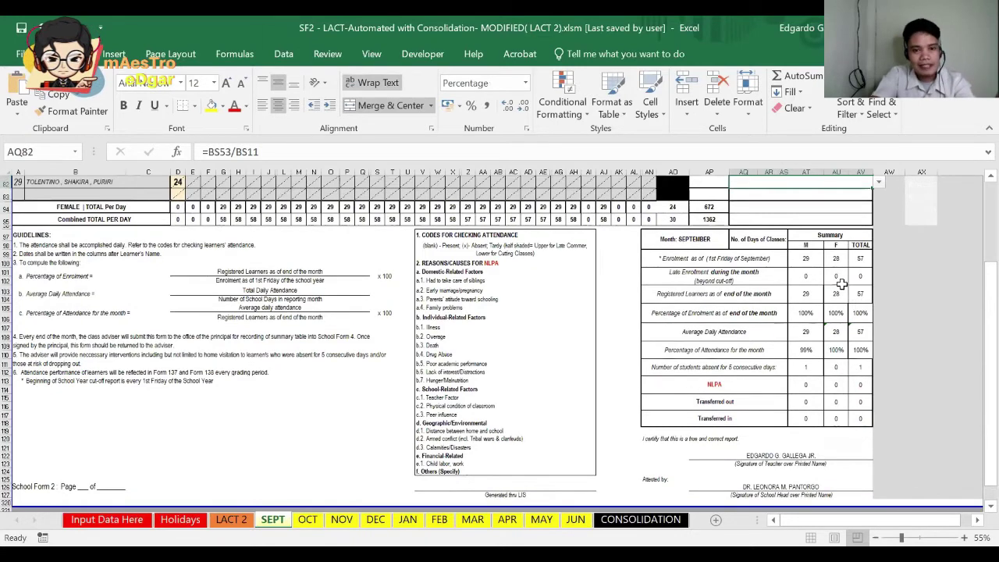
pyautogui.press('Up')
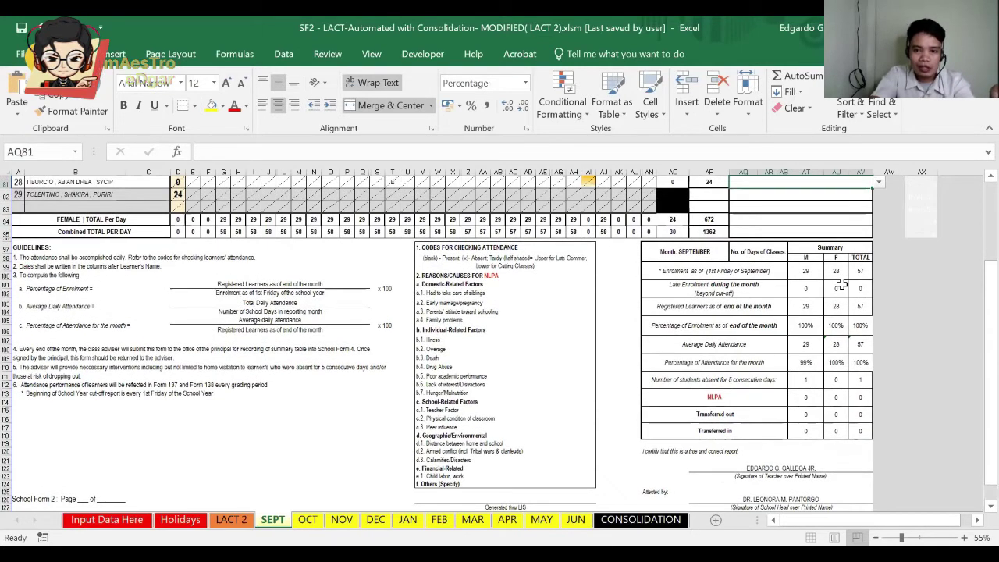
pyautogui.press('Up')
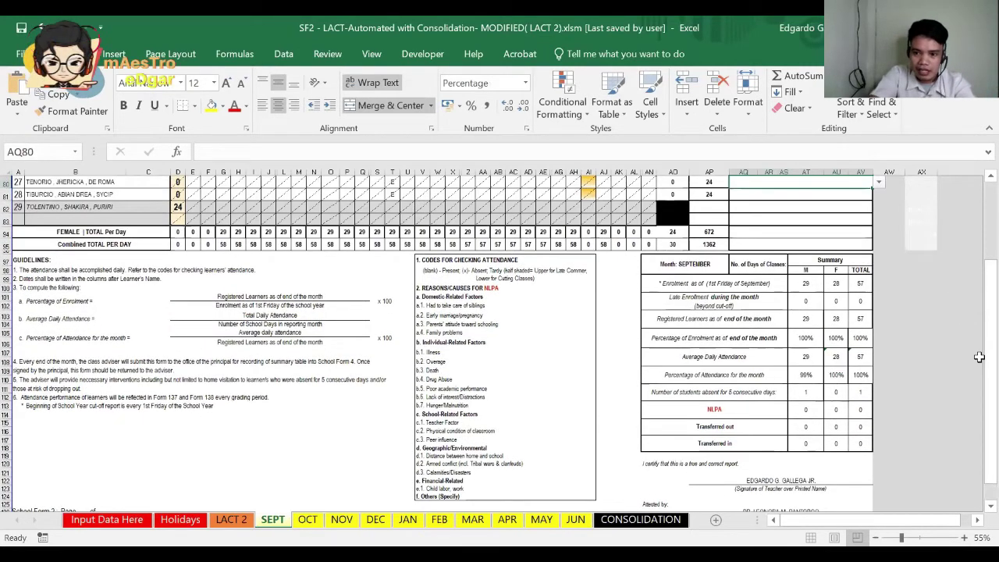
pyautogui.press('Up')
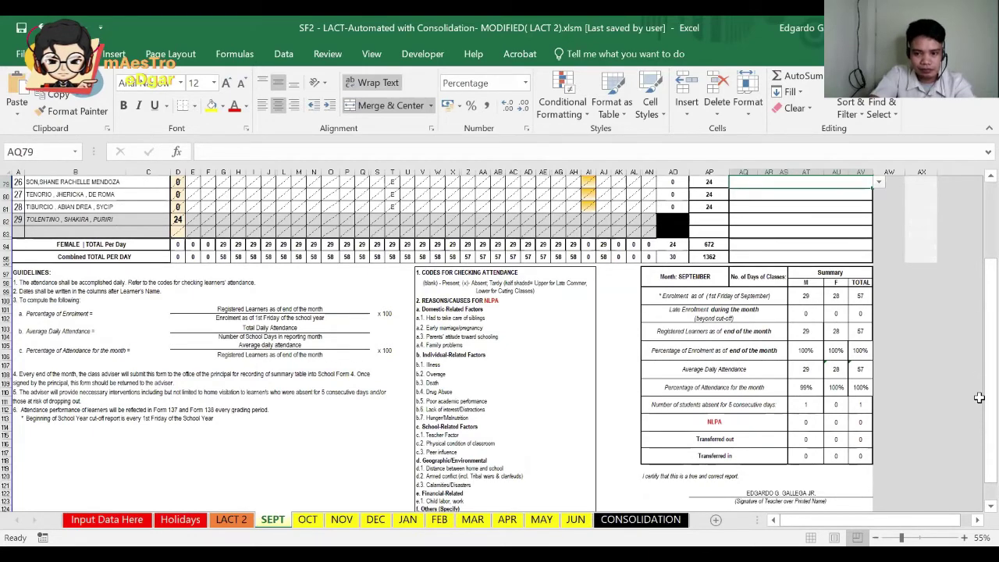
pyautogui.press('Up')
pyautogui.press('Up')
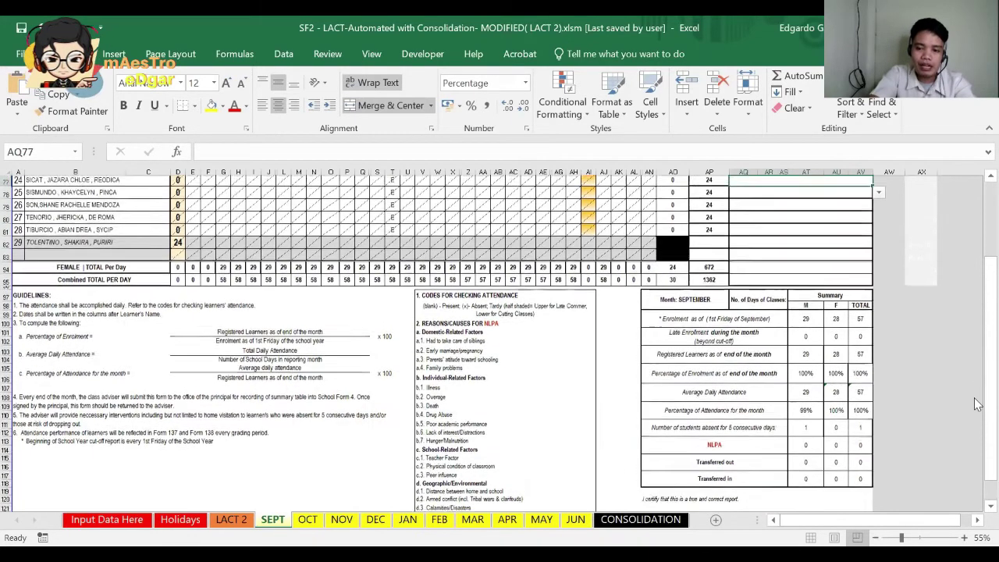
pyautogui.press('Up')
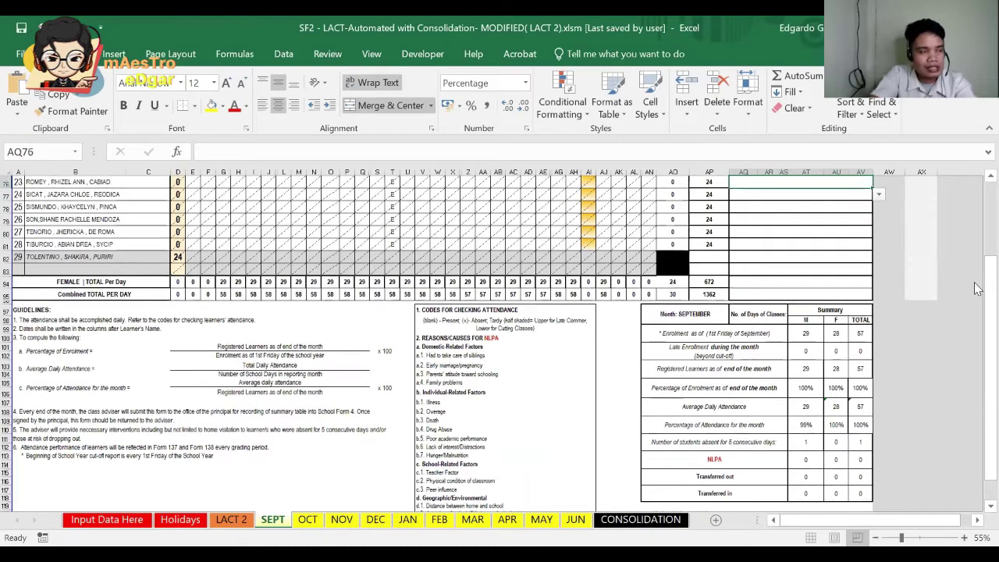
pyautogui.press('Up')
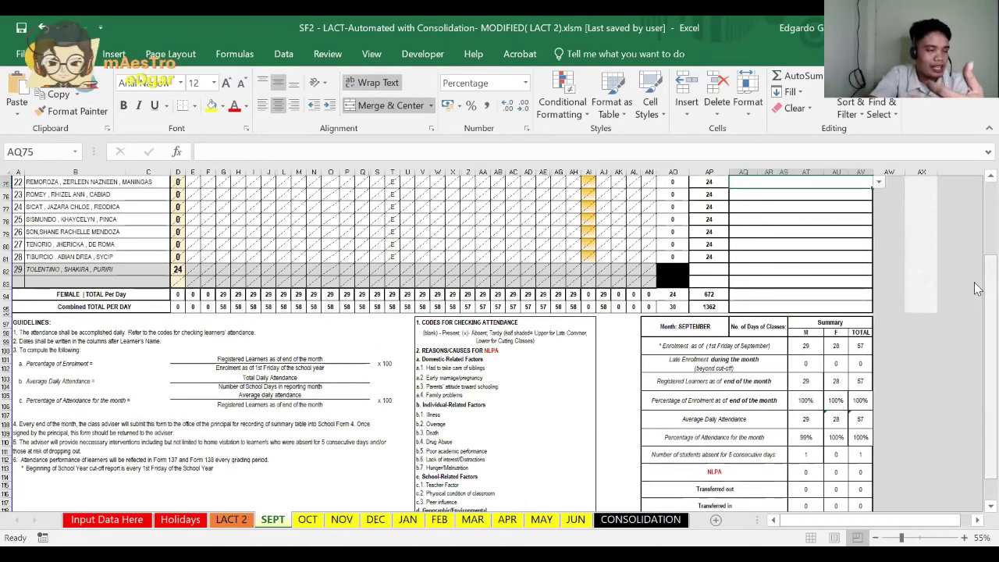
pyautogui.press('Up')
pyautogui.press('Up')
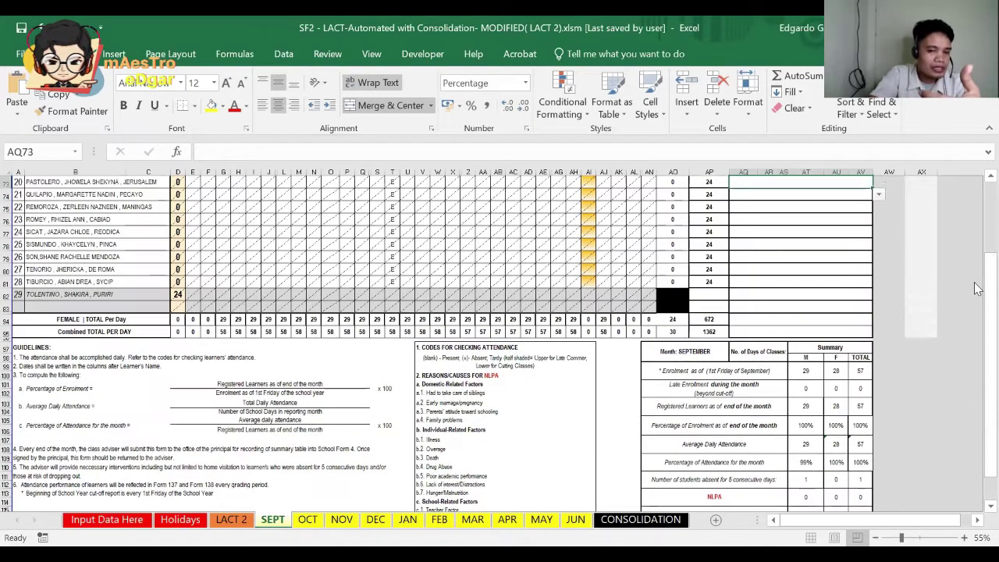
pyautogui.press('Up')
pyautogui.press('Up')
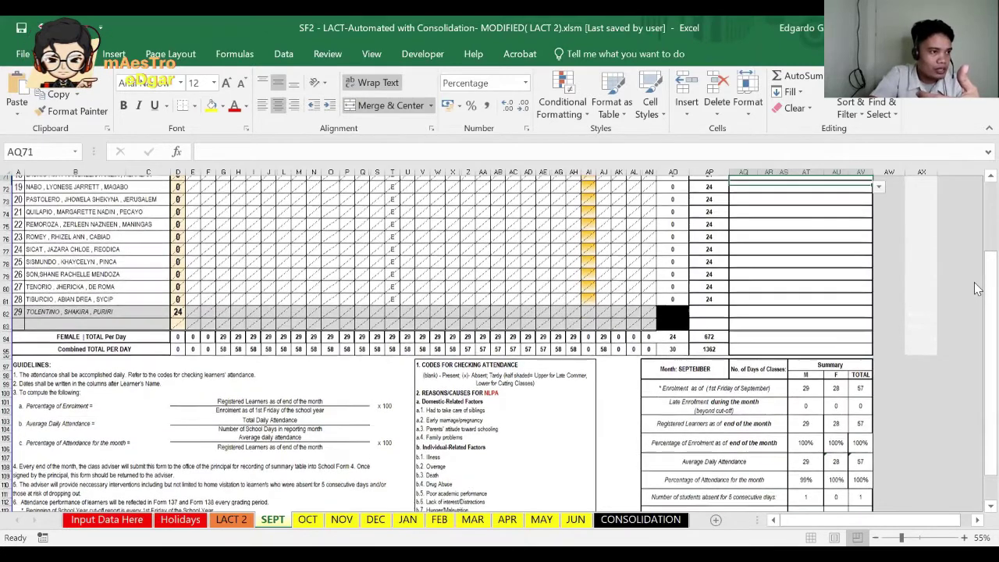
pyautogui.press('Up')
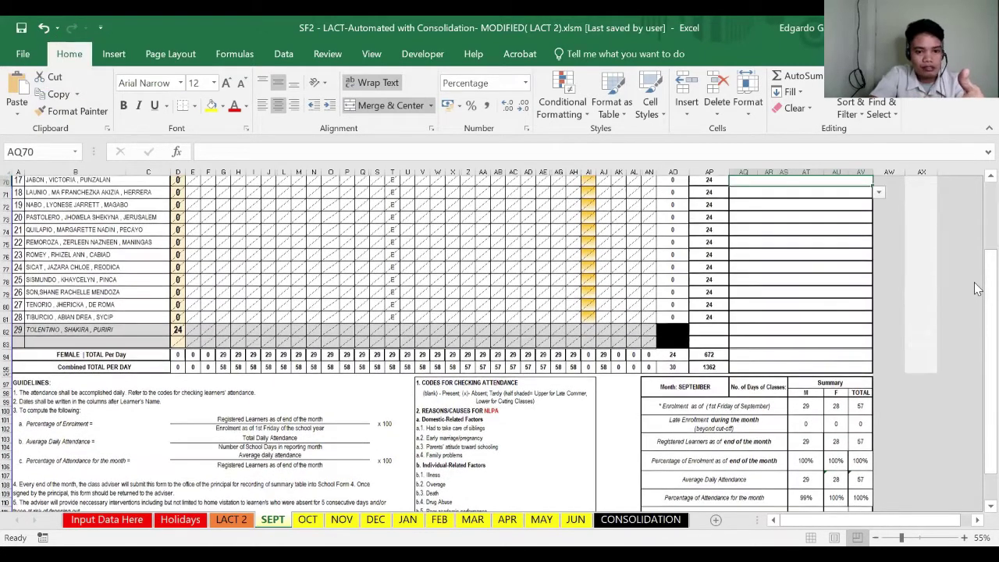
pyautogui.press('Up')
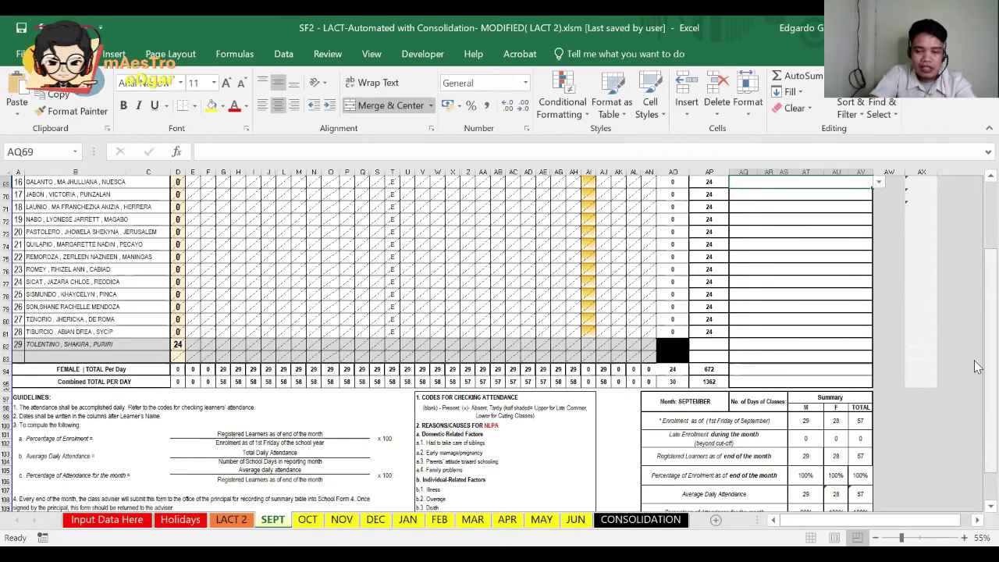
# Step: Move up a daily attendance column through the male learners to the sheet header
pyautogui.click(502, 207)
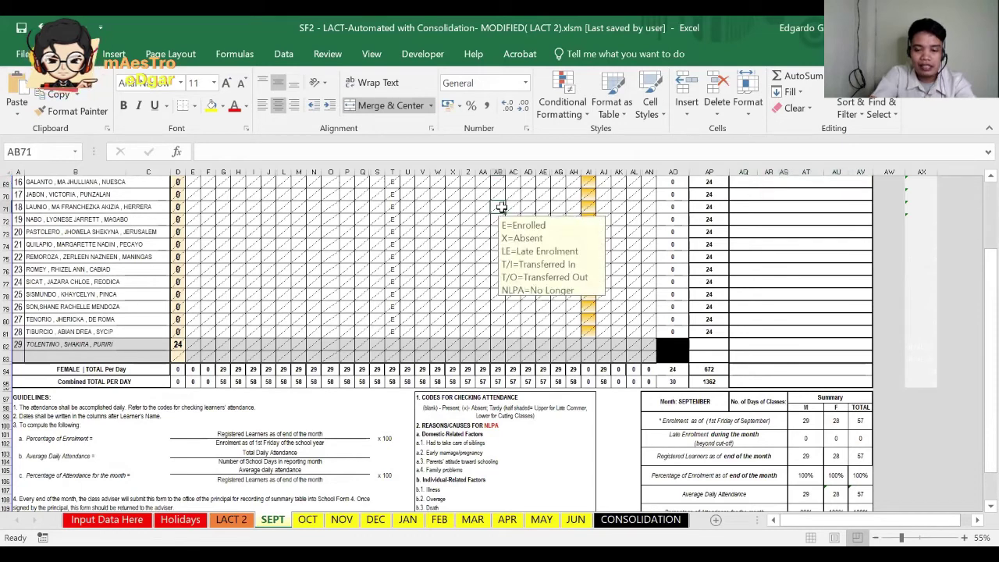
pyautogui.press('Up')
pyautogui.press('Up')
pyautogui.press('Up')
pyautogui.press('Up')
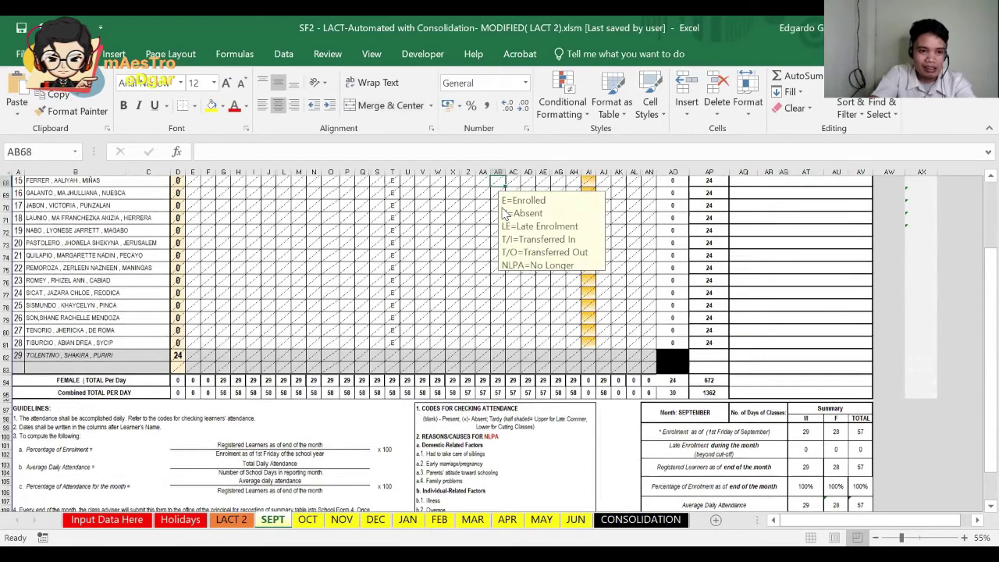
pyautogui.press('Up')
pyautogui.press('Up')
pyautogui.press('Up')
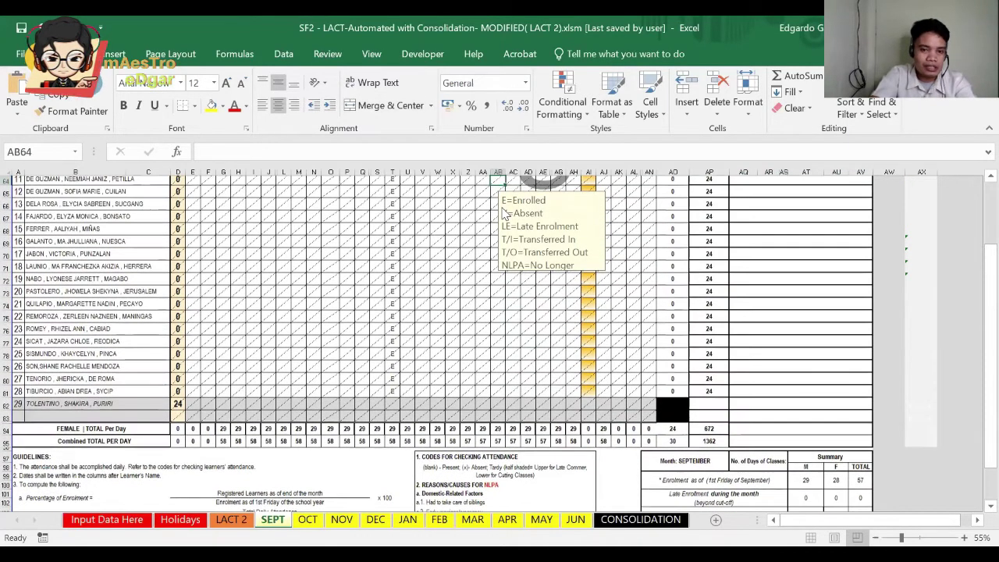
pyautogui.press('Up')
pyautogui.press('Up')
pyautogui.press('Up')
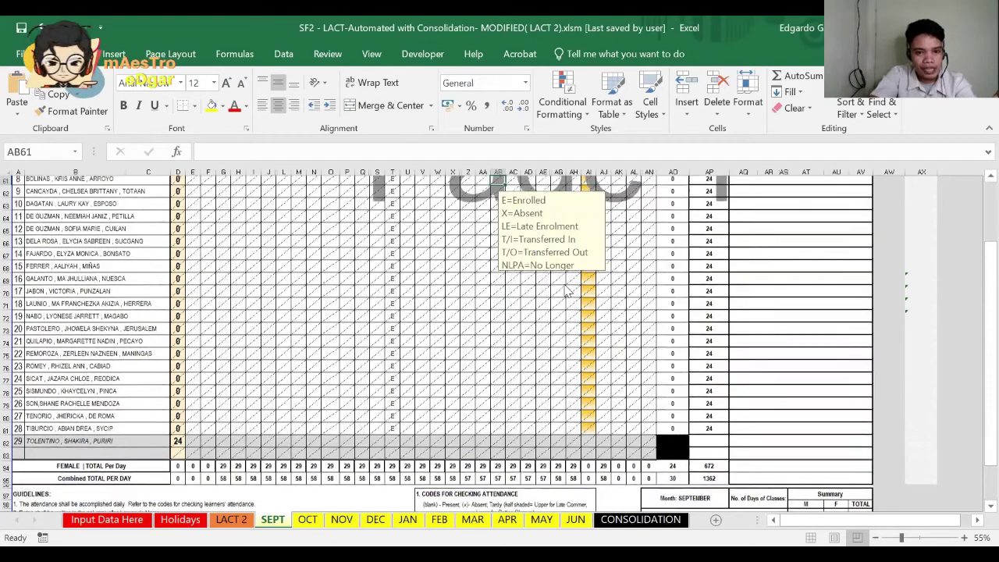
pyautogui.press('Up')
pyautogui.press('Up')
pyautogui.press('Up')
pyautogui.press('Up')
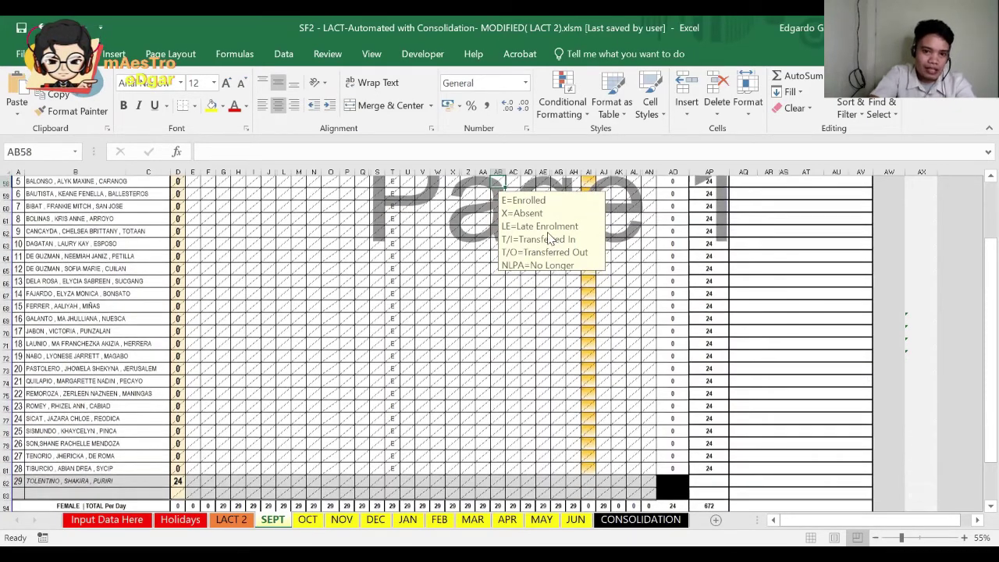
pyautogui.press('Up')
pyautogui.press('Up')
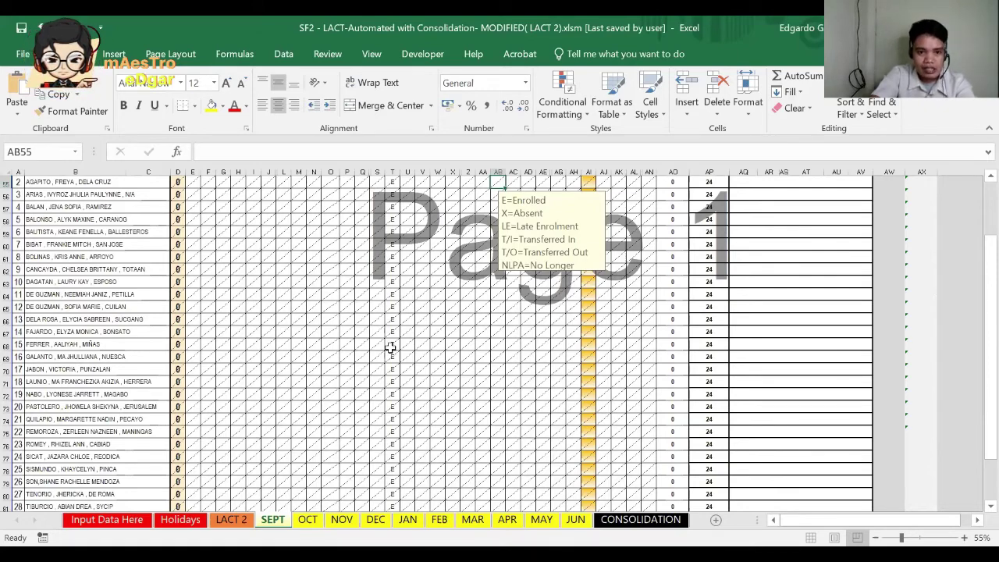
pyautogui.press('Up')
pyautogui.press('Up')
pyautogui.press('Up')
pyautogui.press('Up')
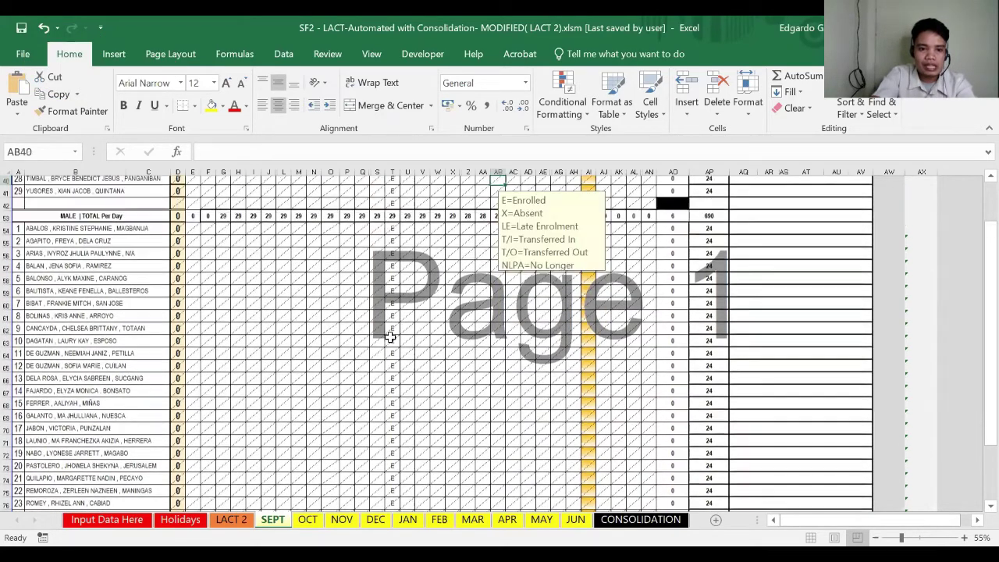
pyautogui.press('Up')
pyautogui.press('Up')
pyautogui.press('Up')
pyautogui.press('Up')
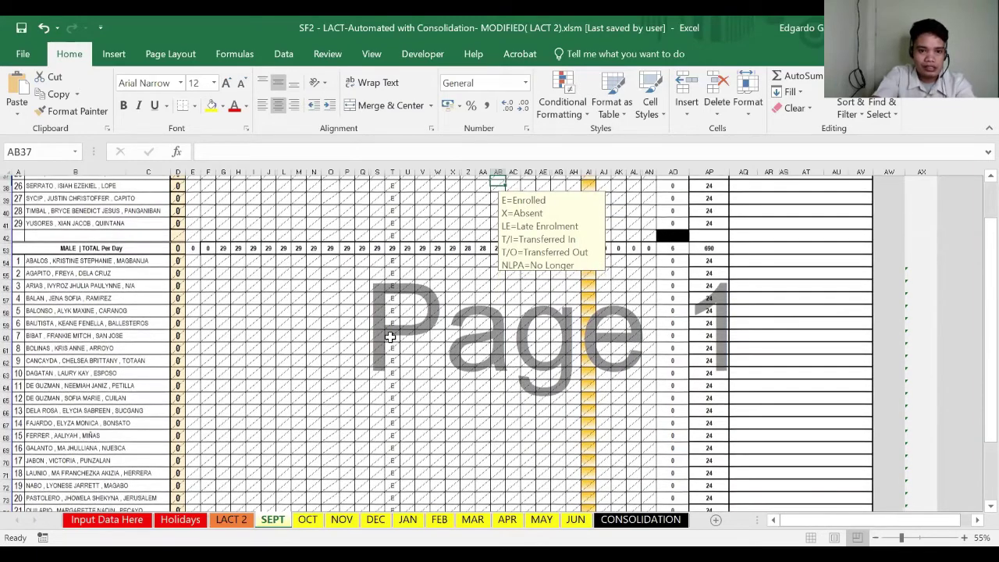
pyautogui.press('Up')
pyautogui.press('Up')
pyautogui.press('Up')
pyautogui.press('Up')
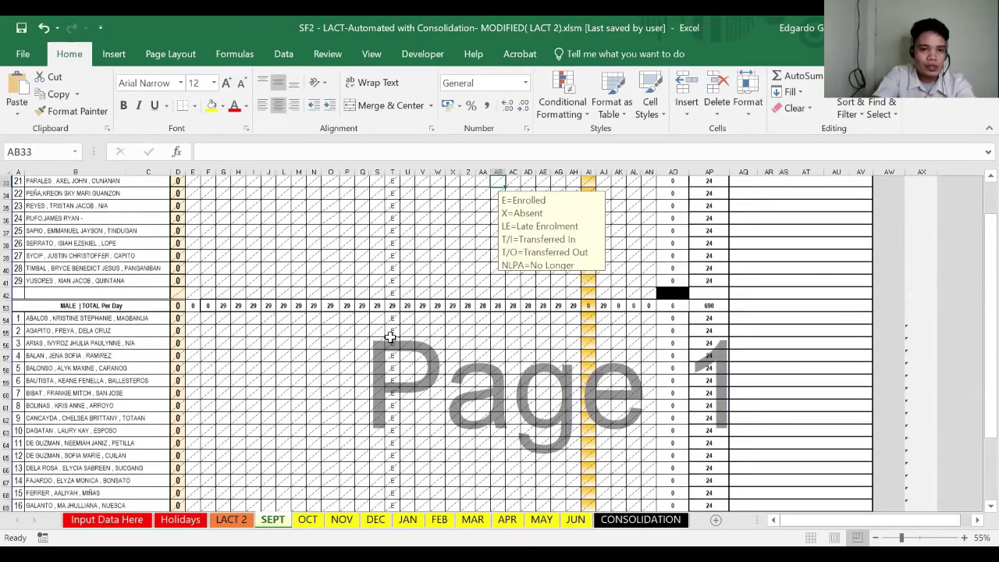
pyautogui.press('Up')
pyautogui.press('Up')
pyautogui.press('Up')
pyautogui.press('Up')
pyautogui.press('Up')
pyautogui.press('Up')
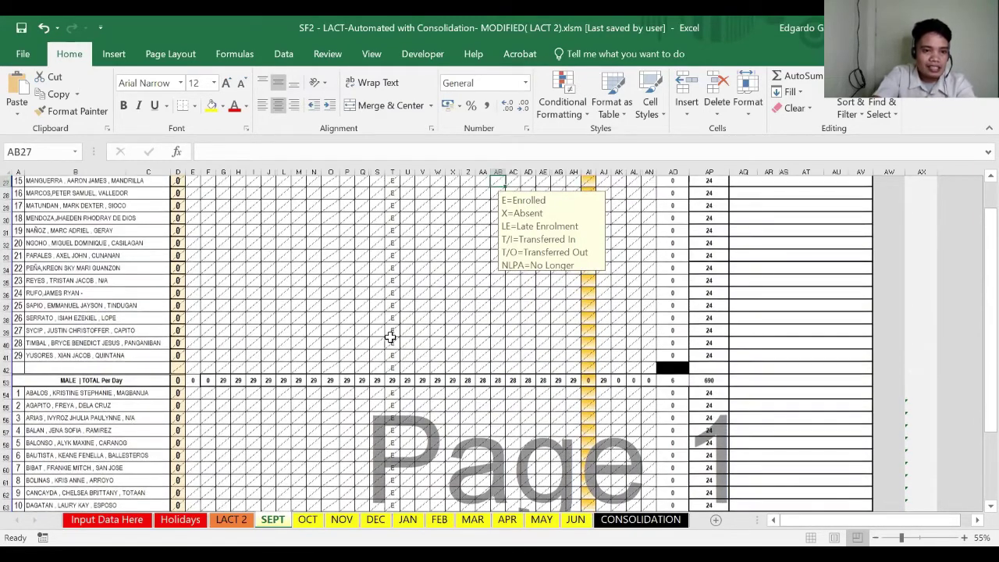
pyautogui.press('Up')
pyautogui.press('Up')
pyautogui.press('Up')
pyautogui.press('Up')
pyautogui.press('Up')
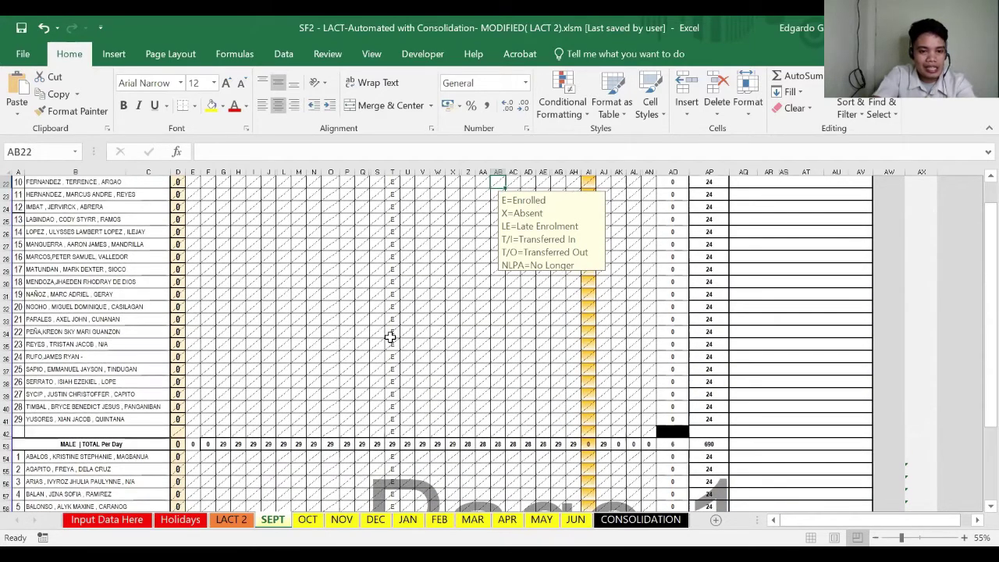
pyautogui.press('Up')
pyautogui.press('Up')
pyautogui.press('Up')
pyautogui.press('Up')
pyautogui.press('Up')
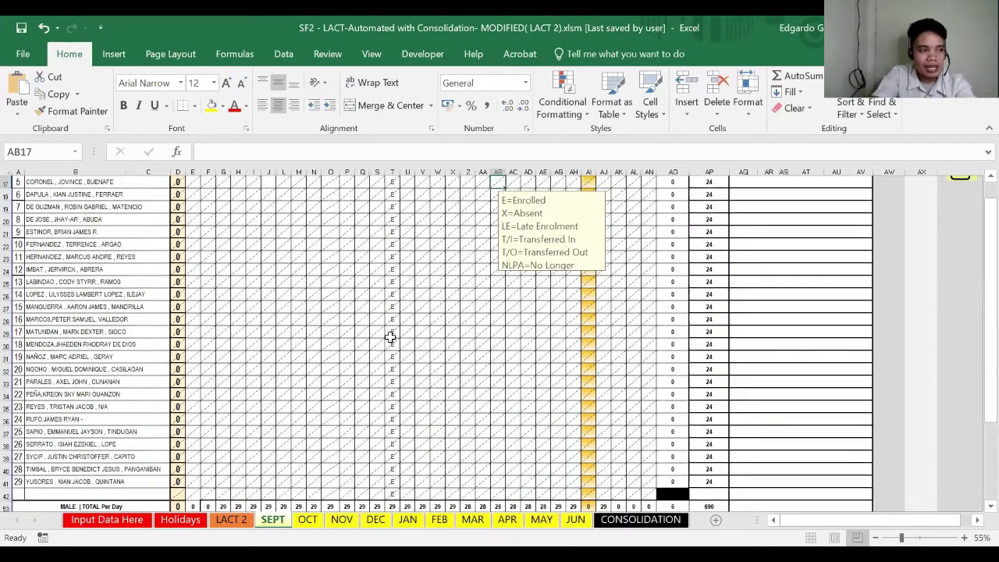
pyautogui.press('Up')
pyautogui.press('Up')
pyautogui.press('Up')
pyautogui.press('Up')
pyautogui.press('Up')
pyautogui.press('Up')
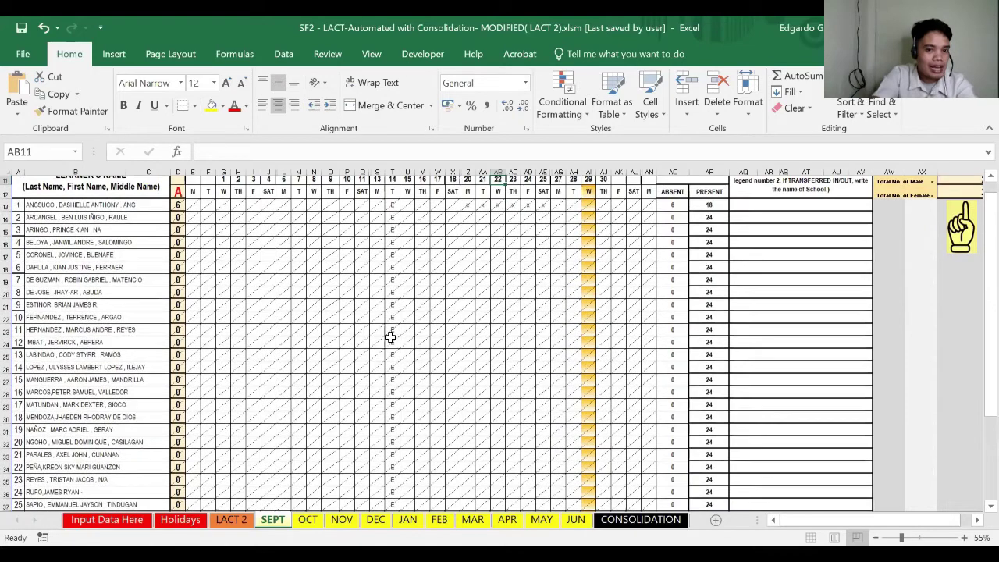
pyautogui.press('Up')
pyautogui.press('Up')
pyautogui.press('Up')
pyautogui.press('Up')
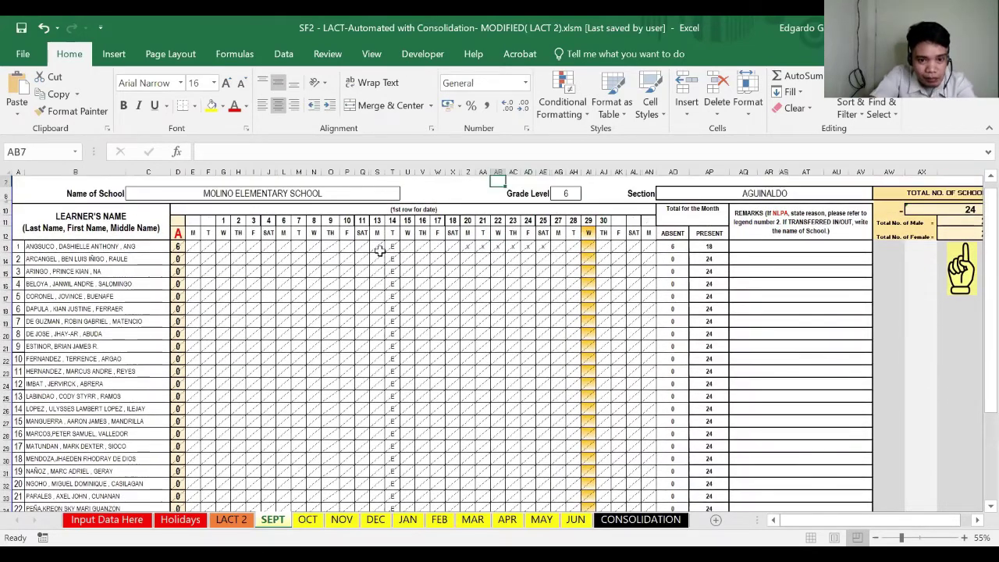
pyautogui.click(392, 246)
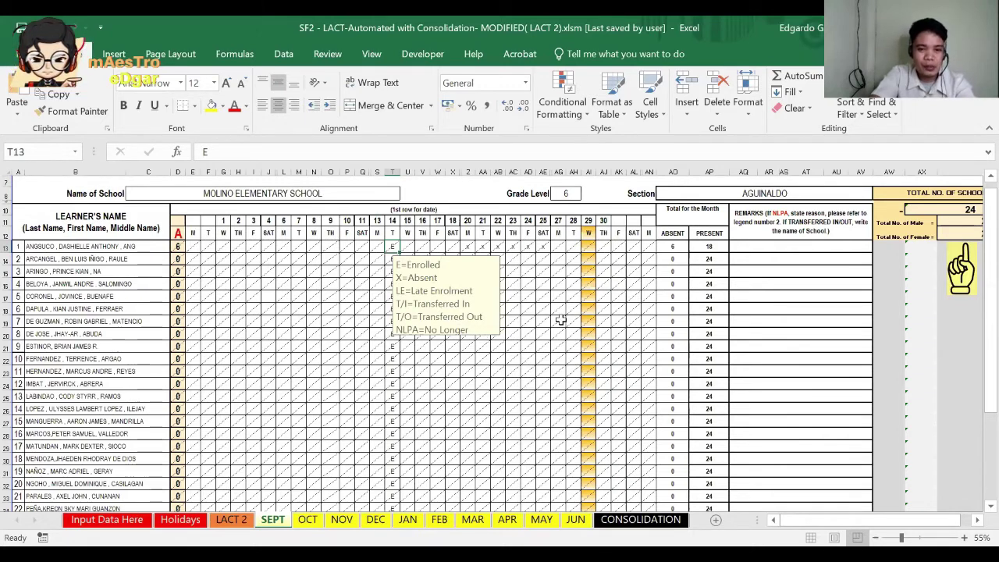
pyautogui.click(554, 296)
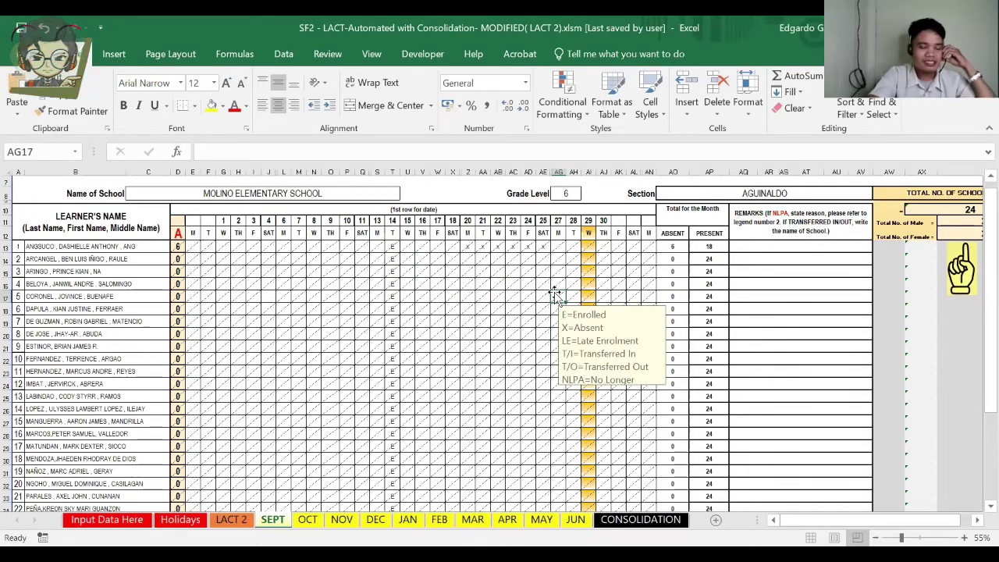
pyautogui.click(537, 293)
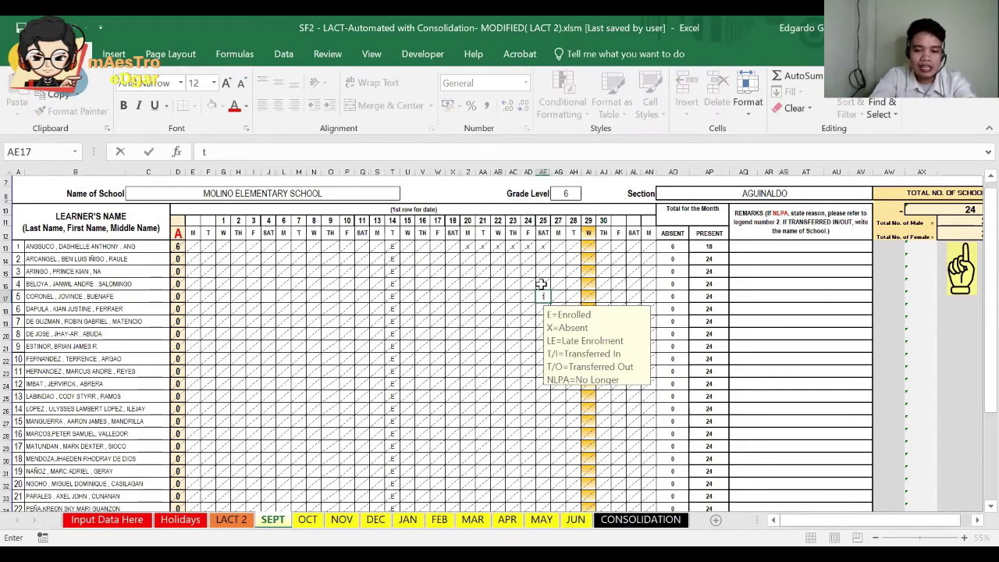
# Step: Enter the t/i transferred-in code in learner 5's day-25 cell
pyautogui.write('t/i')
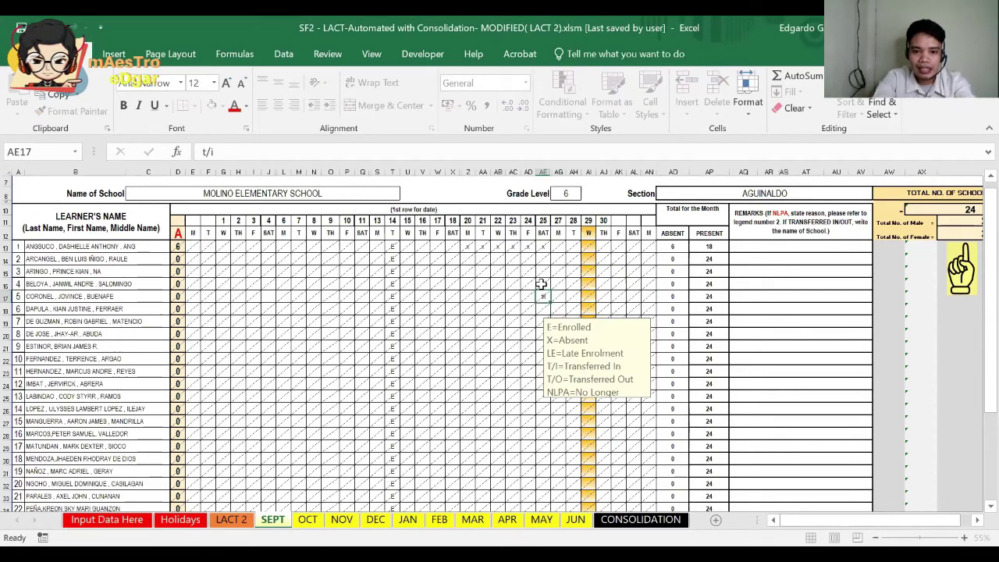
pyautogui.press('Return')
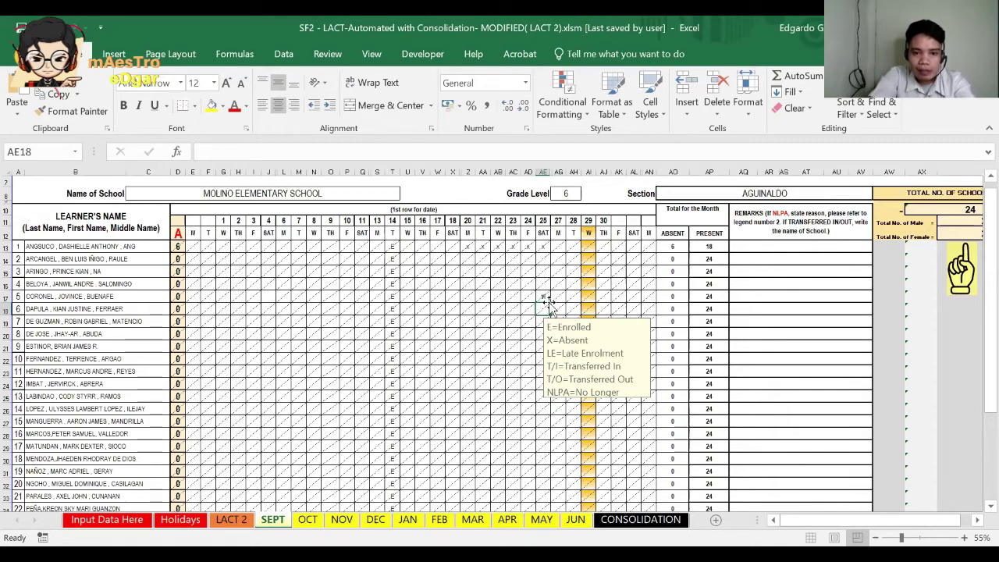
pyautogui.click(544, 296)
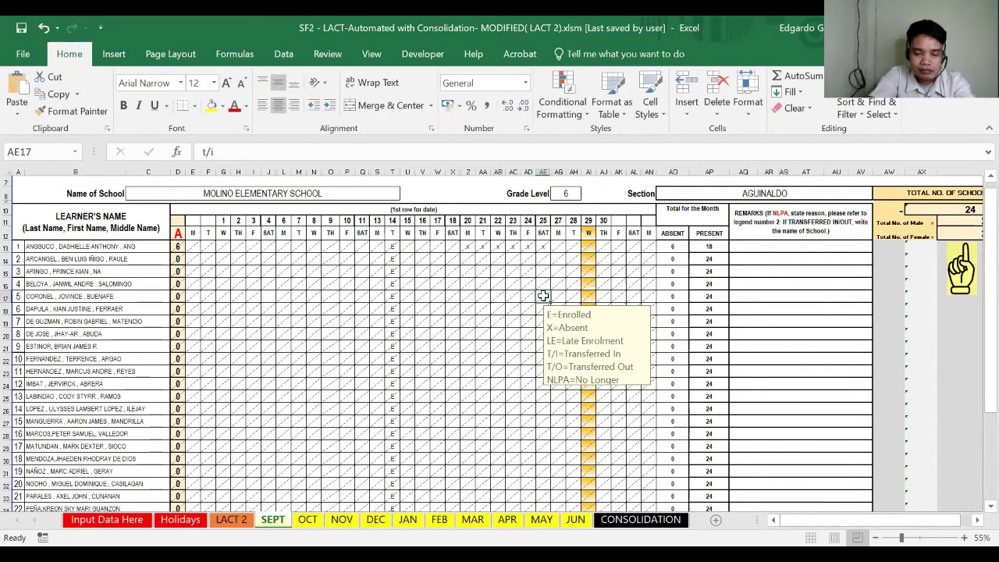
# Step: Delete the E mark from learner 5's day-14 cell T17, keeping t/i on day 25
pyautogui.click(394, 295)
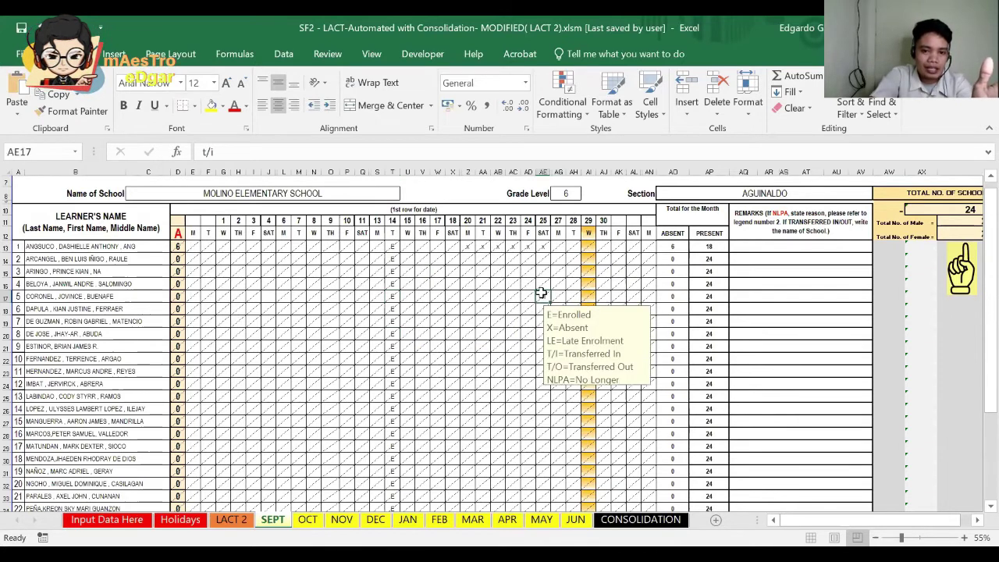
pyautogui.click(541, 293)
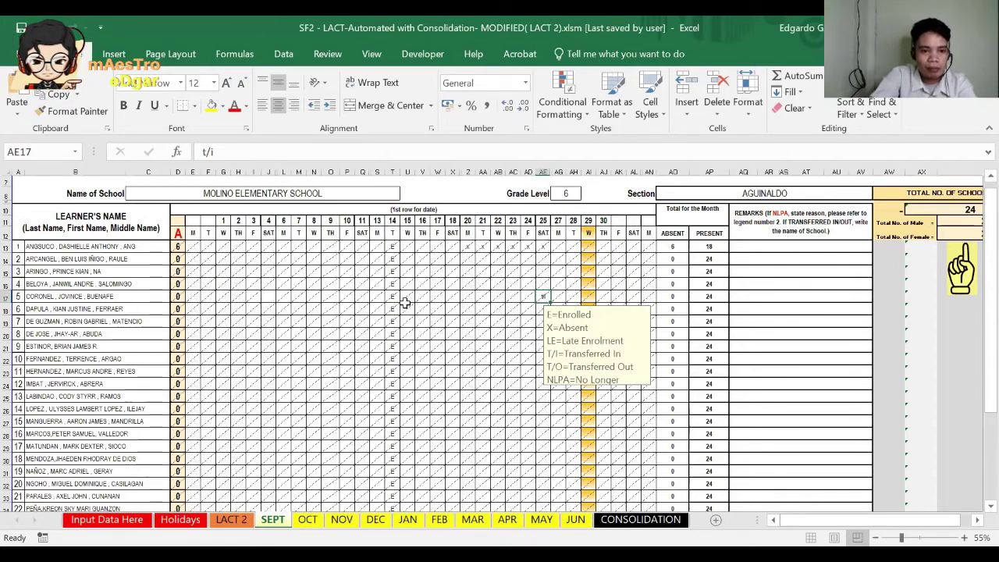
pyautogui.click(394, 296)
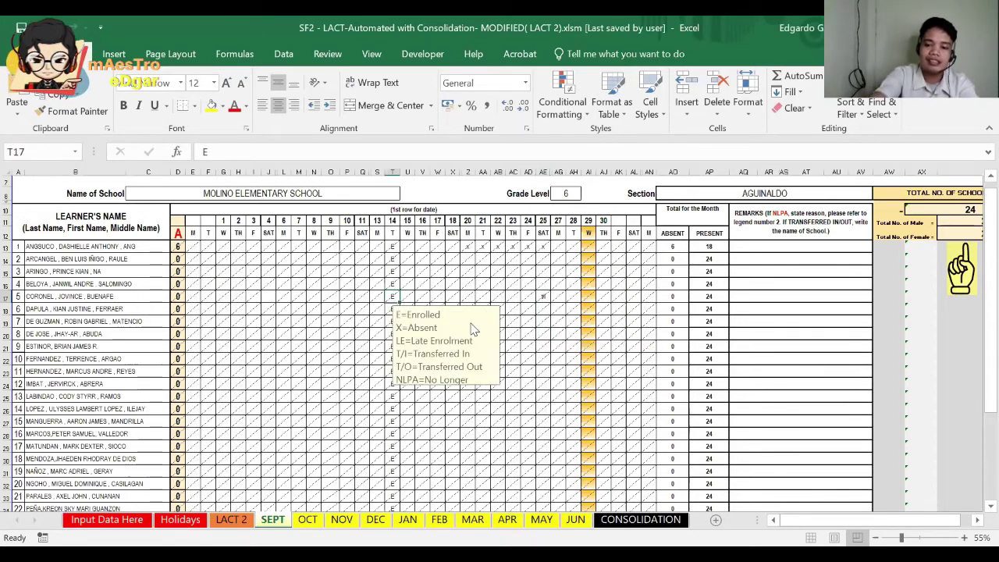
pyautogui.press('Delete')
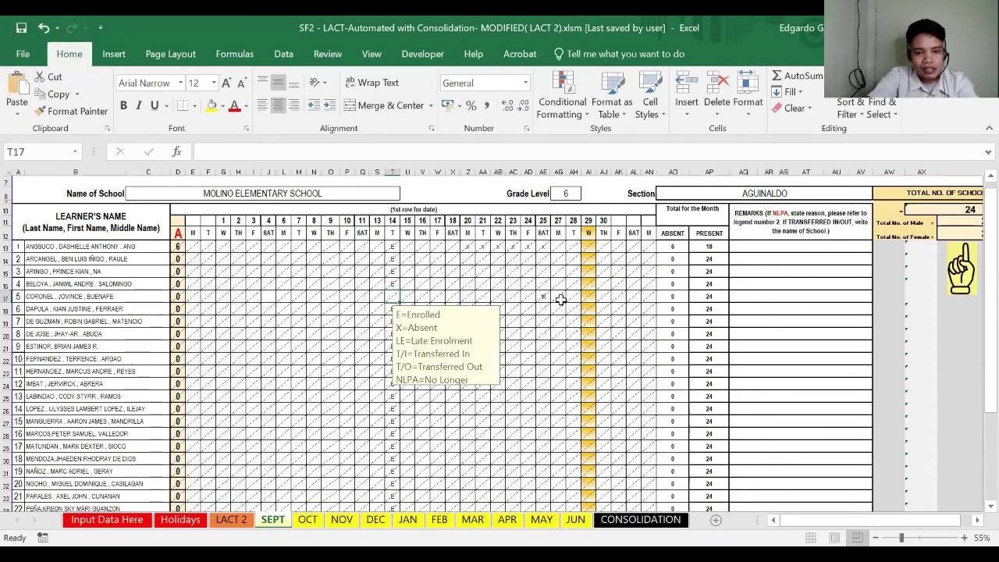
pyautogui.click(547, 296)
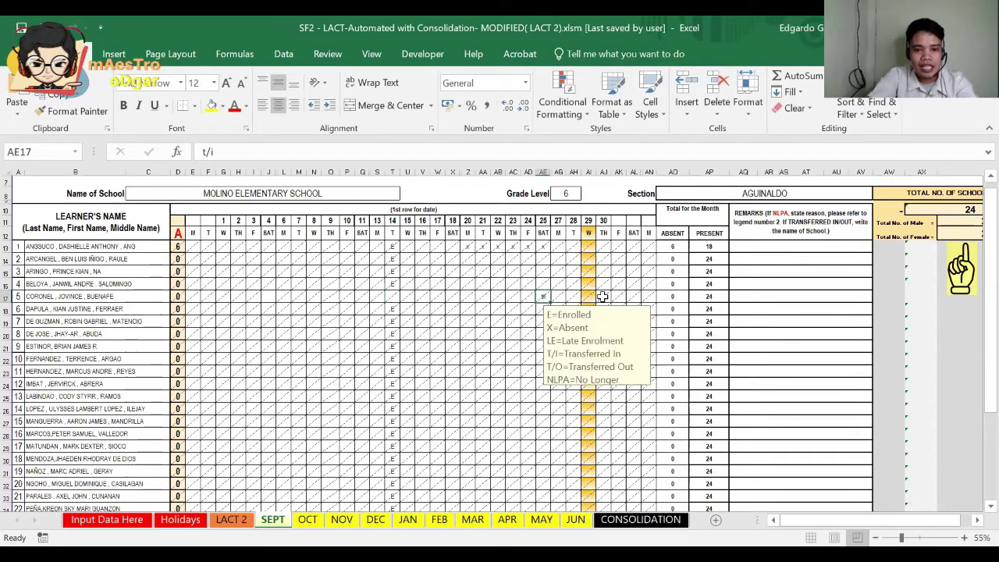
# Step: Choose TRANSFERRED IN from the dropdown in learner 5's Remarks cell AQ17
pyautogui.click(796, 296)
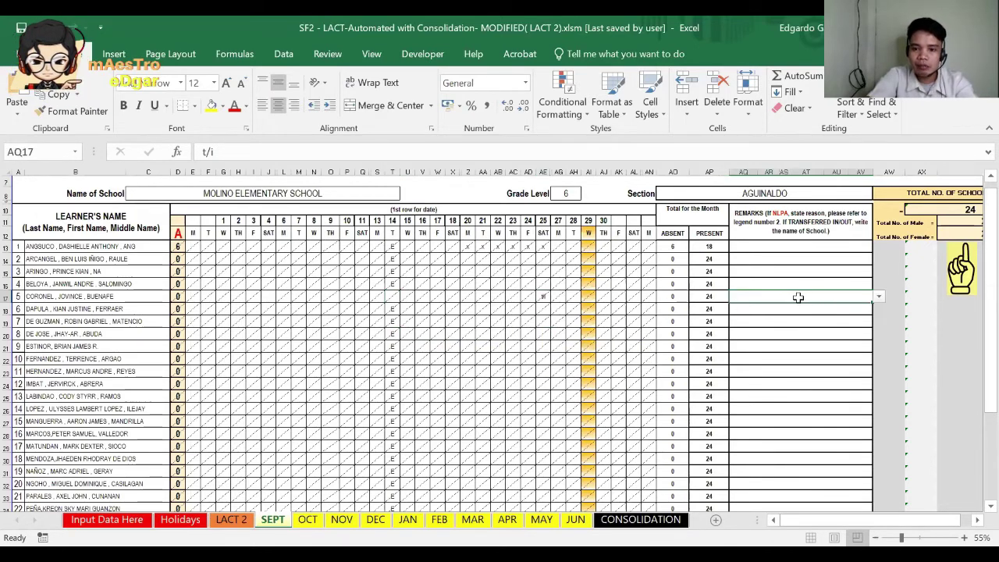
pyautogui.click(880, 297)
pyautogui.press('Escape')
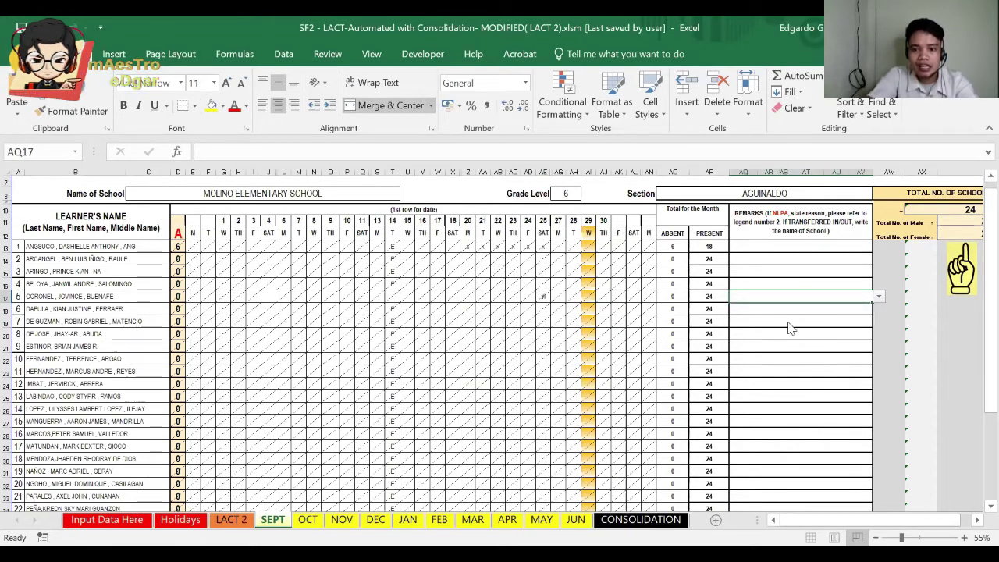
pyautogui.click(790, 328)
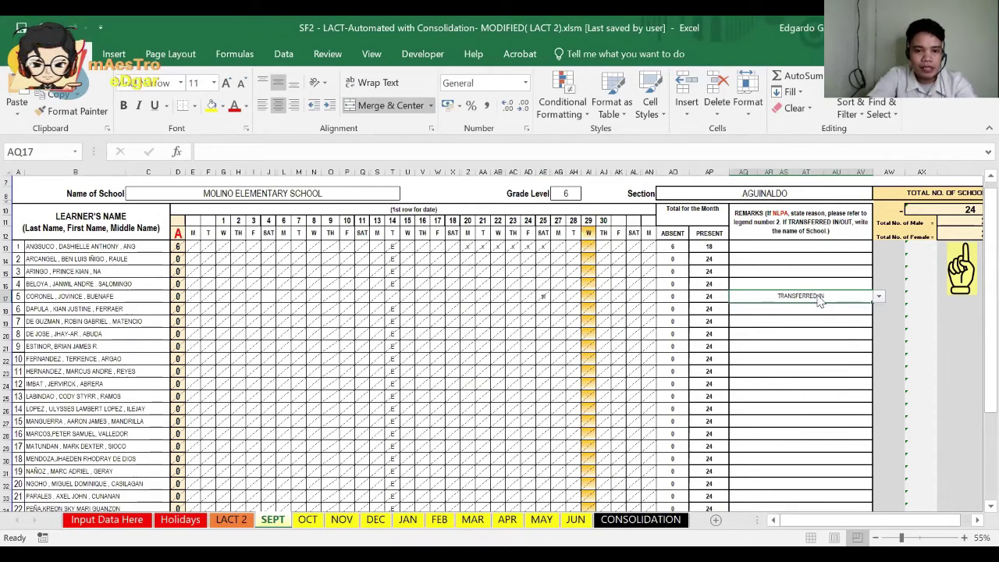
pyautogui.click(544, 296)
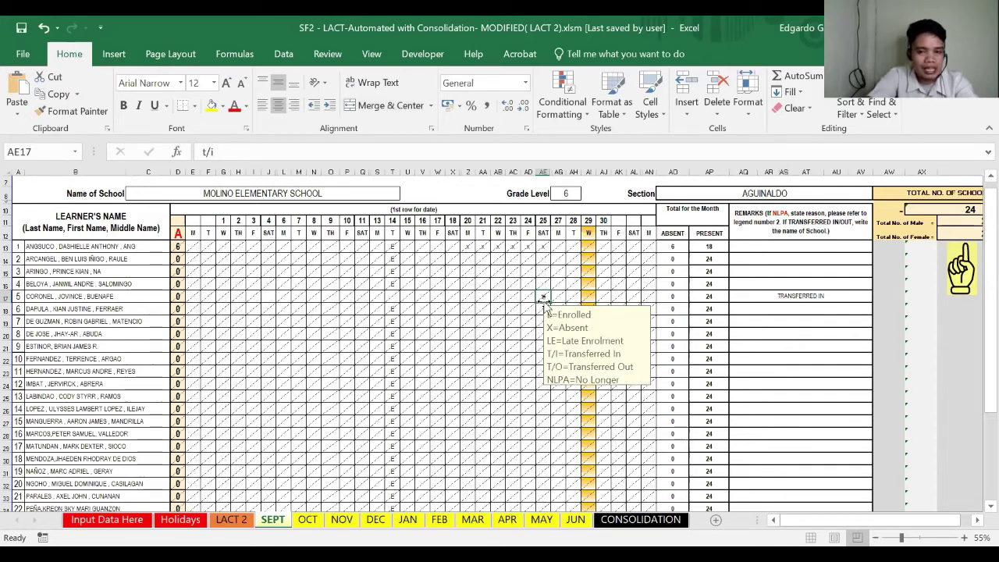
pyautogui.click(782, 295)
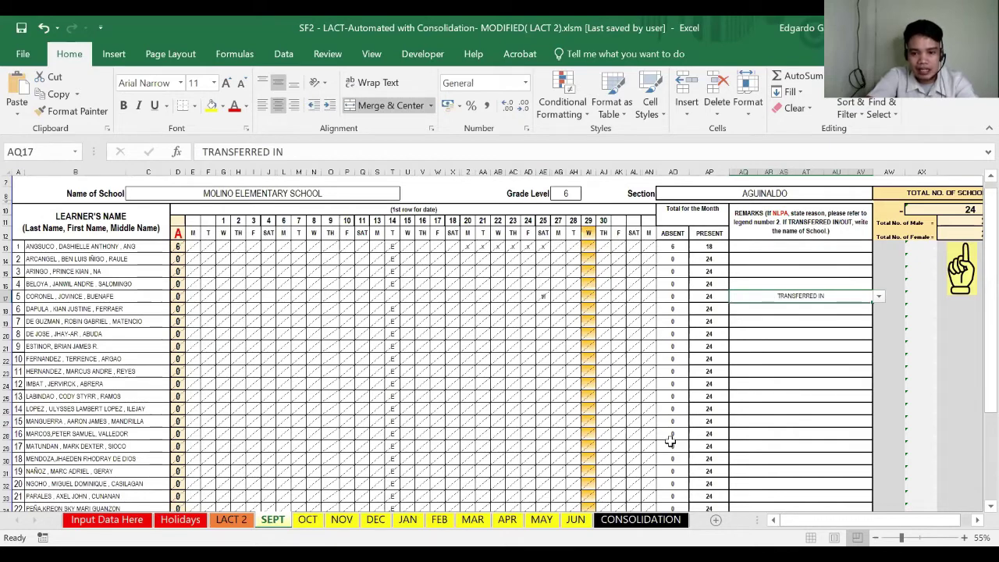
pyautogui.click(635, 466)
pyautogui.scroll(-4, 636, 468)
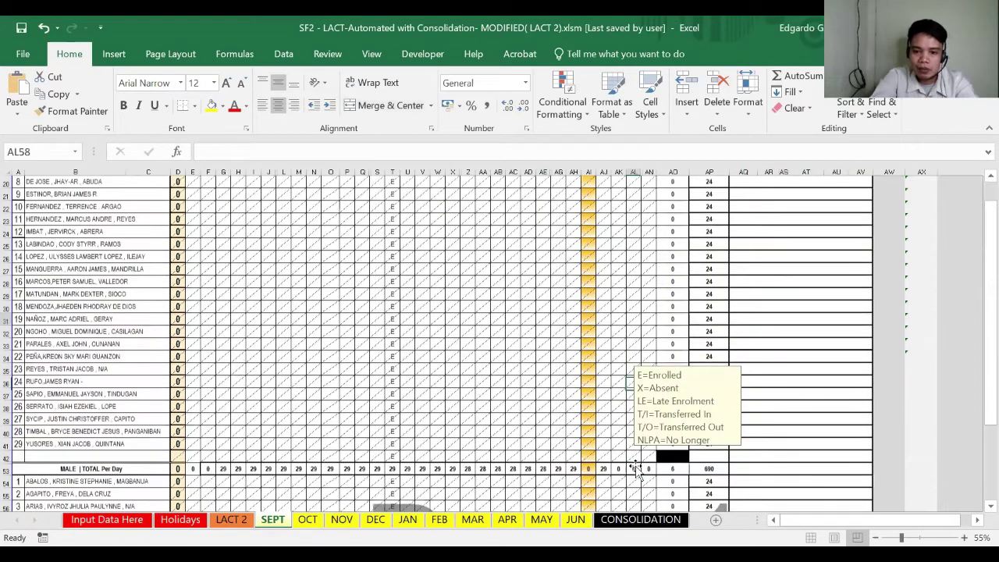
pyautogui.scroll(-5, 636, 467)
pyautogui.scroll(-10, 635, 465)
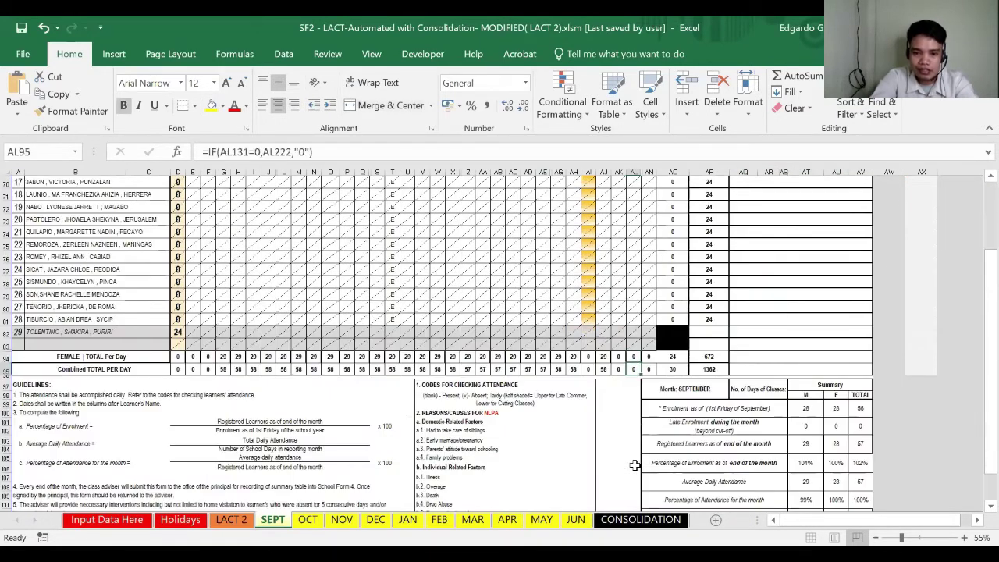
pyautogui.press('Down')
pyautogui.press('Down')
pyautogui.press('Down')
pyautogui.press('Down')
pyautogui.press('Down')
pyautogui.press('Down')
pyautogui.press('Down')
pyautogui.press('Down')
pyautogui.press('Down')
pyautogui.press('Down')
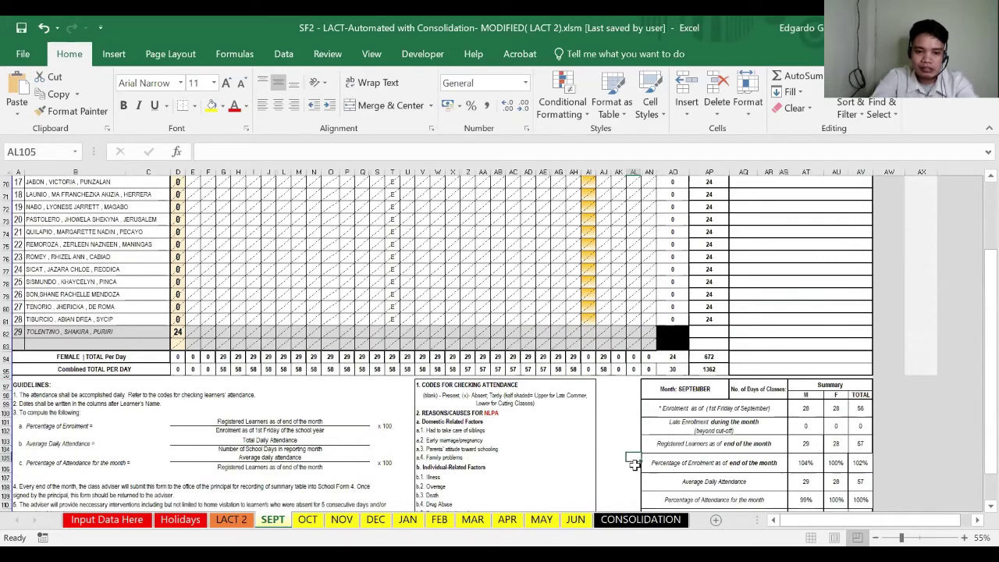
pyautogui.press('Down')
pyautogui.press('Down')
pyautogui.press('Down')
pyautogui.press('Down')
pyautogui.press('Down')
pyautogui.press('Down')
pyautogui.press('Down')
pyautogui.press('Down')
pyautogui.press('Down')
pyautogui.press('Down')
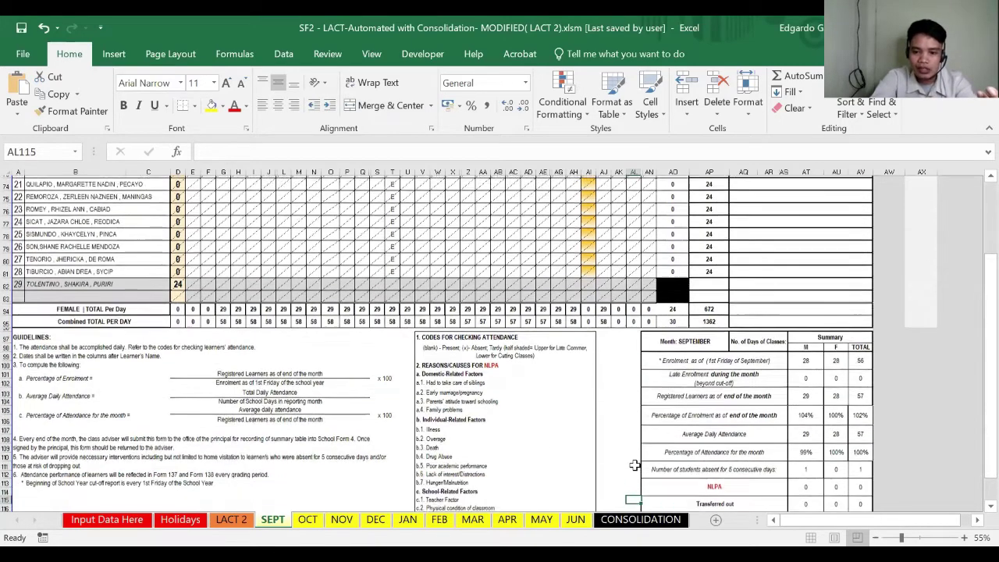
pyautogui.press('Down')
pyautogui.press('Down')
pyautogui.press('Down')
pyautogui.press('Down')
pyautogui.press('Down')
pyautogui.press('Down')
pyautogui.press('Down')
pyautogui.press('Down')
pyautogui.press('Down')
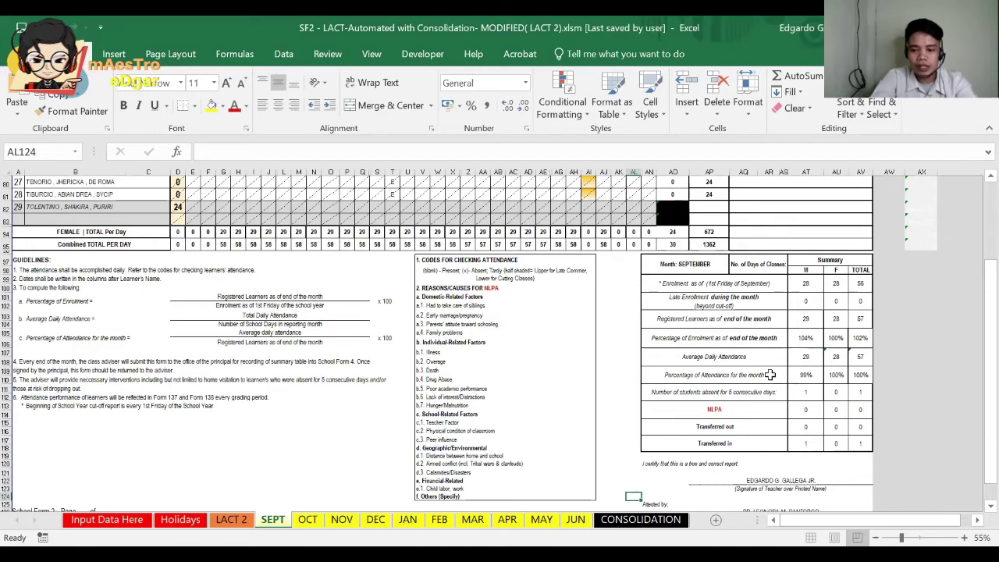
pyautogui.hotkey('ctrl', 'Up')
pyautogui.hotkey('ctrl', 'Up')
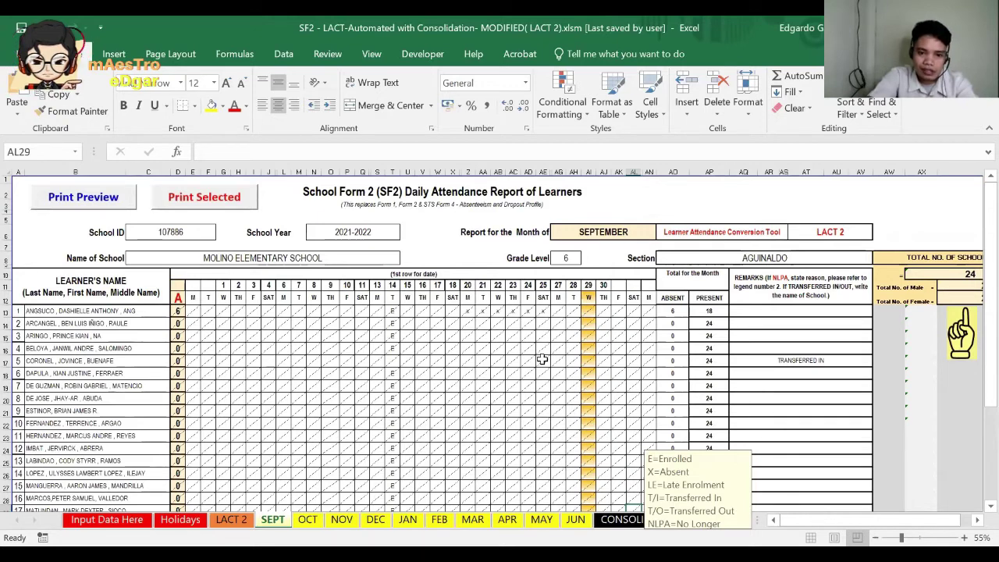
# Step: Enter t/o in learner 13's day-27 cell AG25 and set remark AQ25 to TRANSFERRED OUT
pyautogui.click(557, 458)
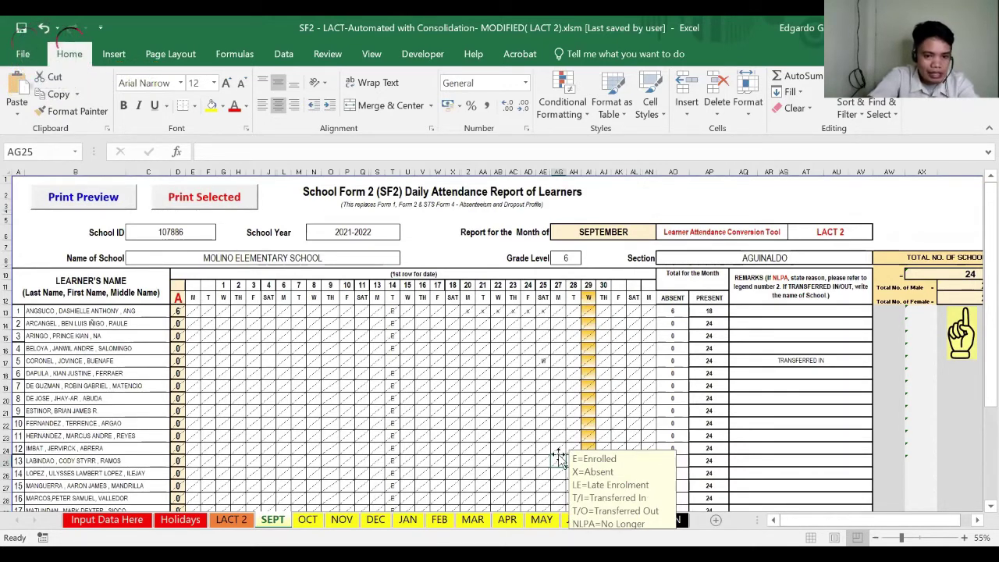
pyautogui.write('t/o')
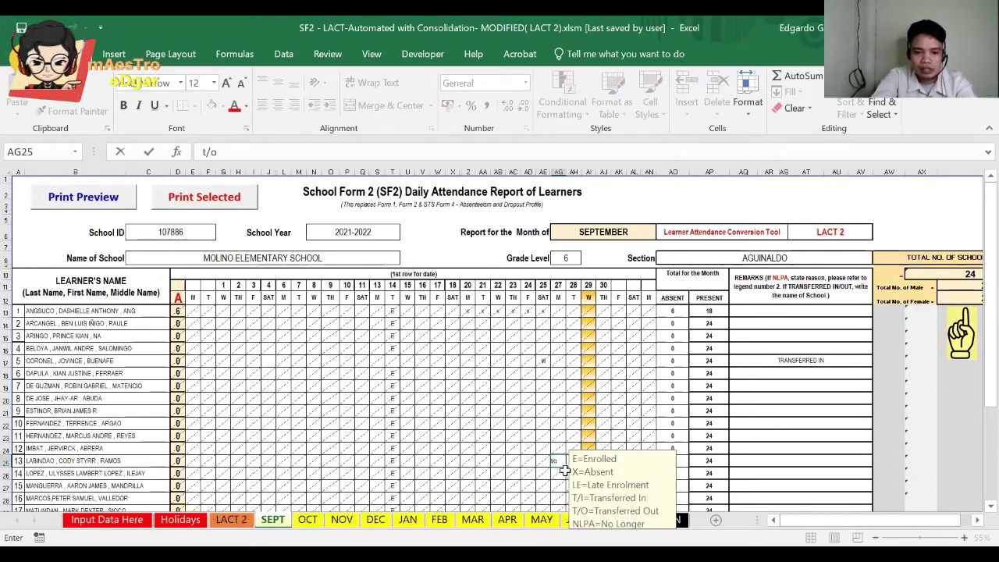
pyautogui.press('Return')
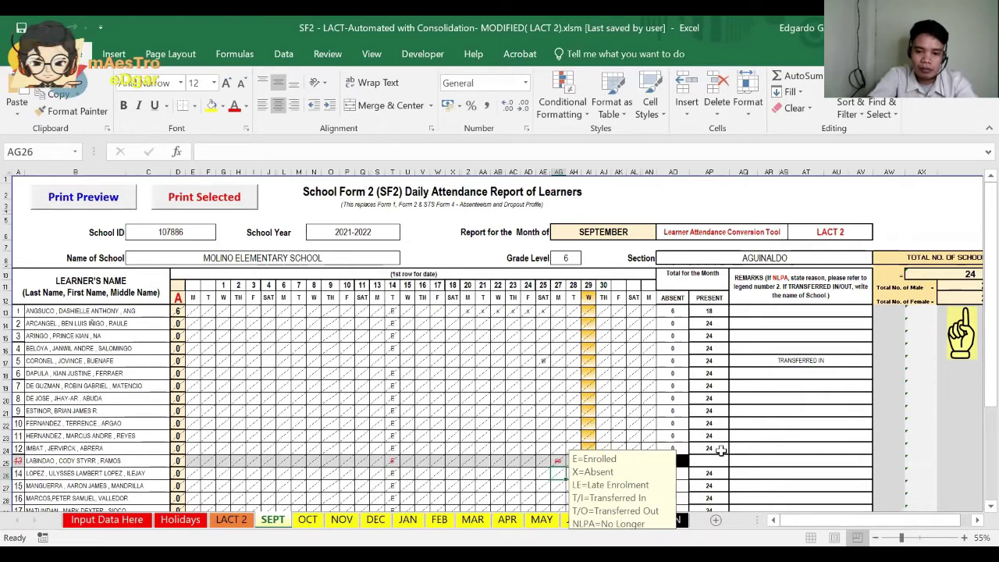
pyautogui.click(756, 460)
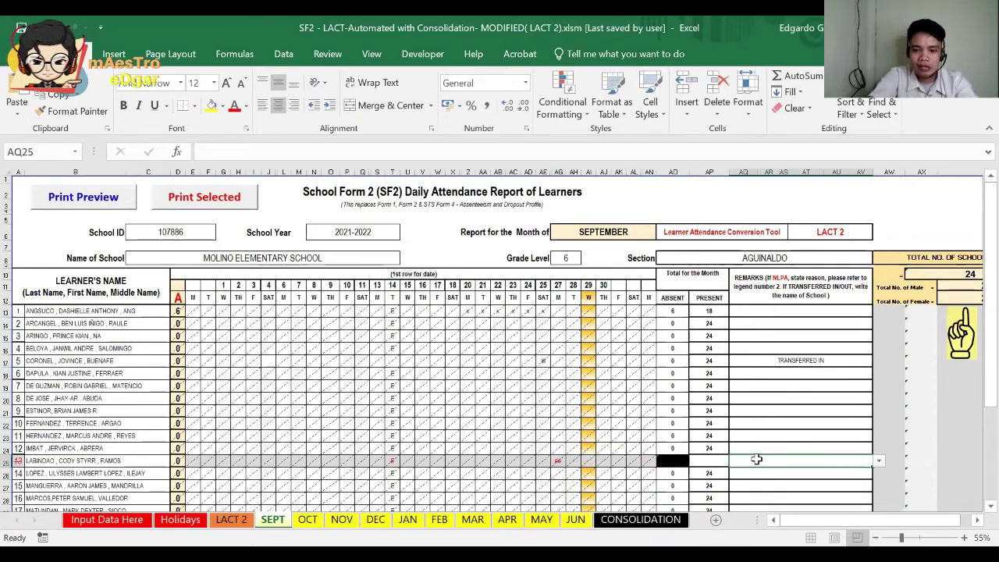
pyautogui.click(880, 461)
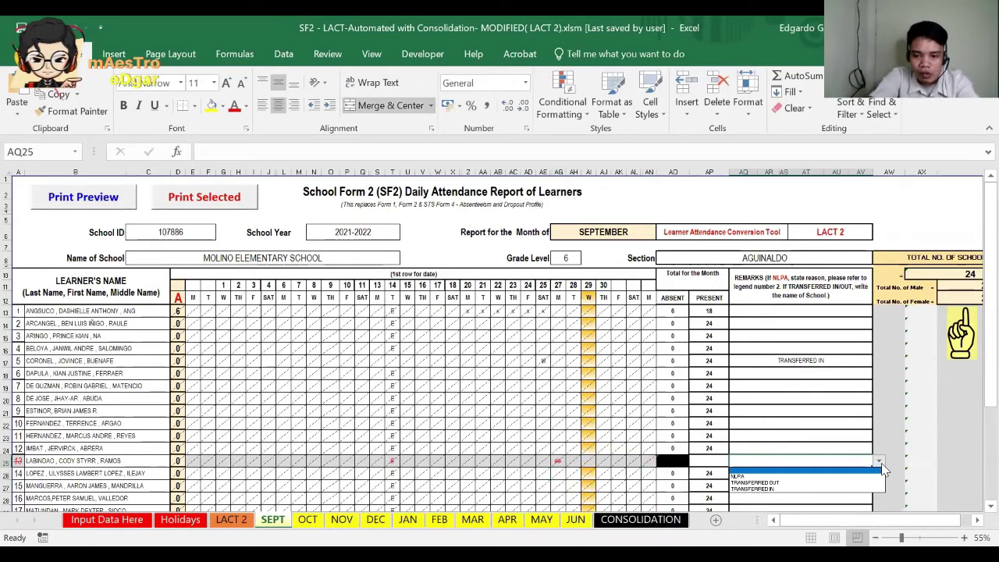
pyautogui.click(788, 489)
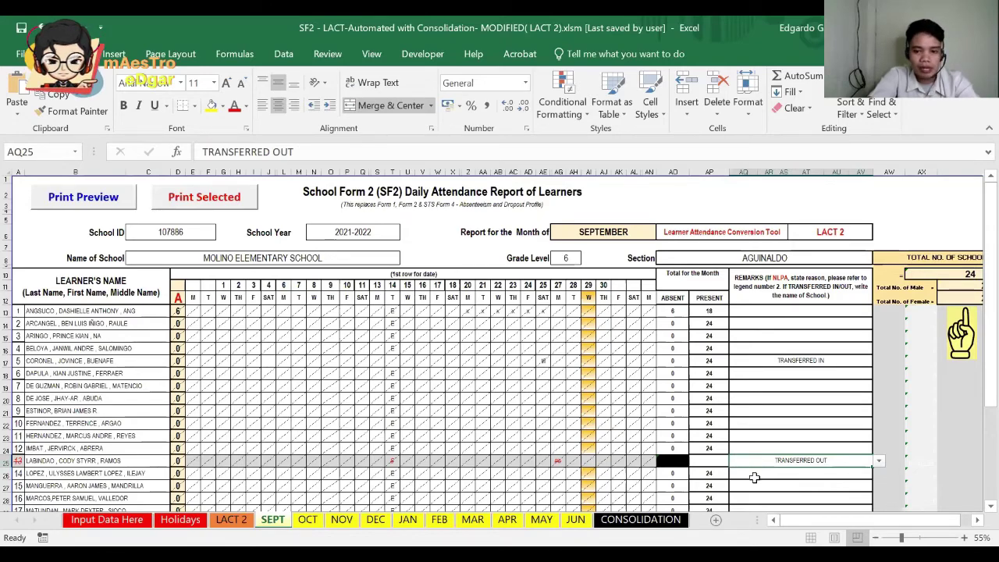
pyautogui.click(762, 483)
pyautogui.hotkey('ctrl', 'Down')
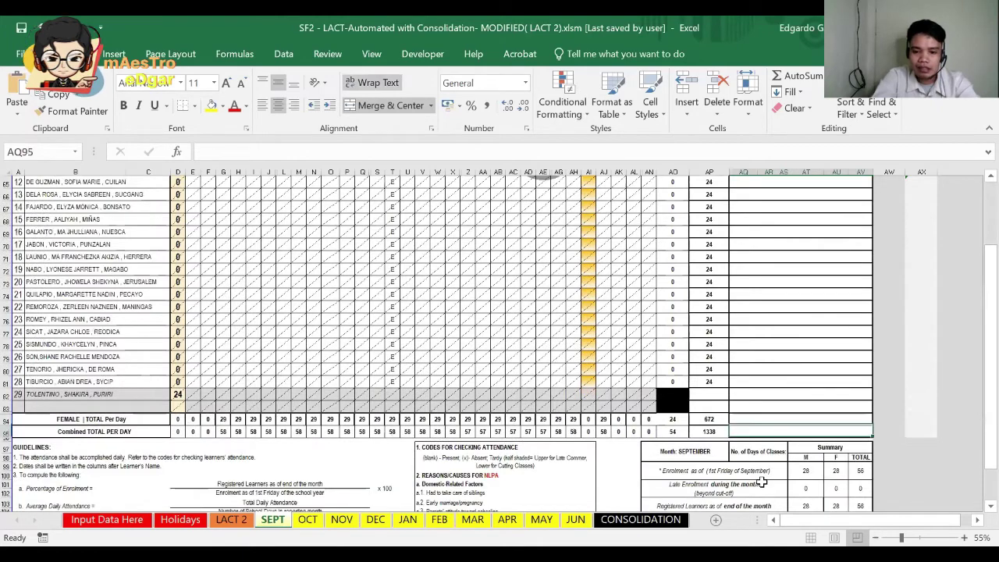
pyautogui.click(763, 485)
pyautogui.press('Down')
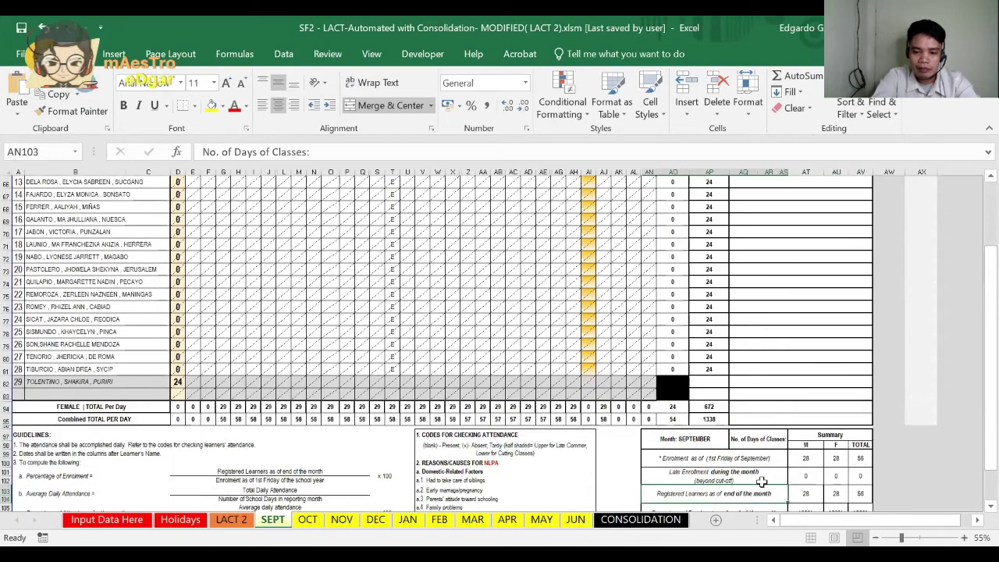
pyautogui.press('Down')
pyautogui.press('Down')
pyautogui.press('Down')
pyautogui.press('Down')
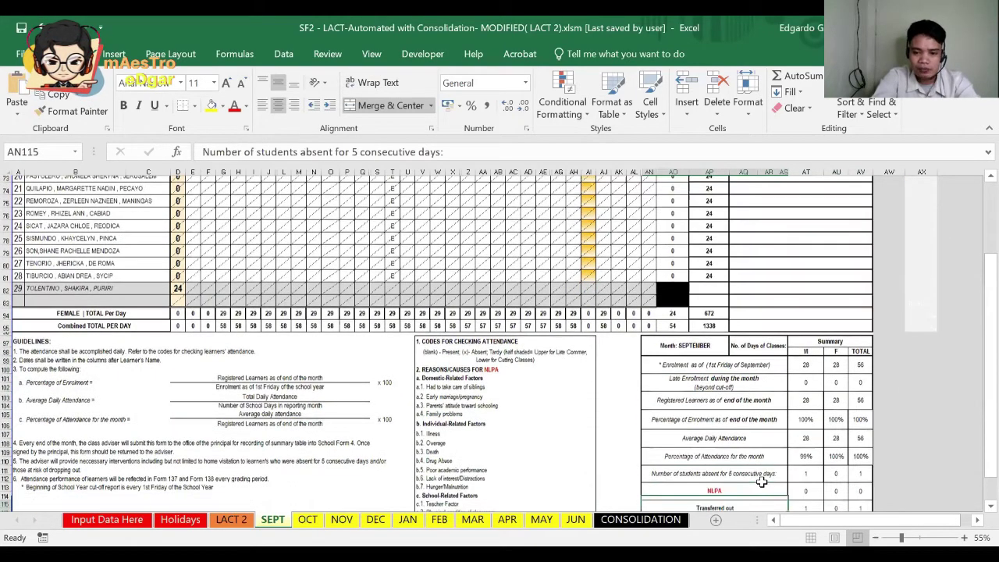
pyautogui.press('Down')
pyautogui.press('Down')
pyautogui.press('Down')
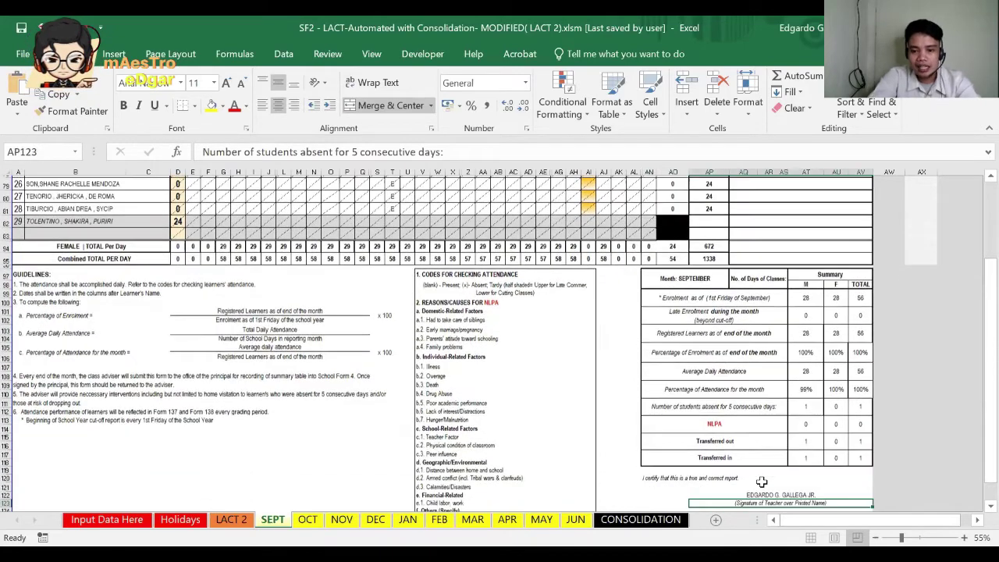
pyautogui.press('Down')
pyautogui.scroll(-1, 812, 413)
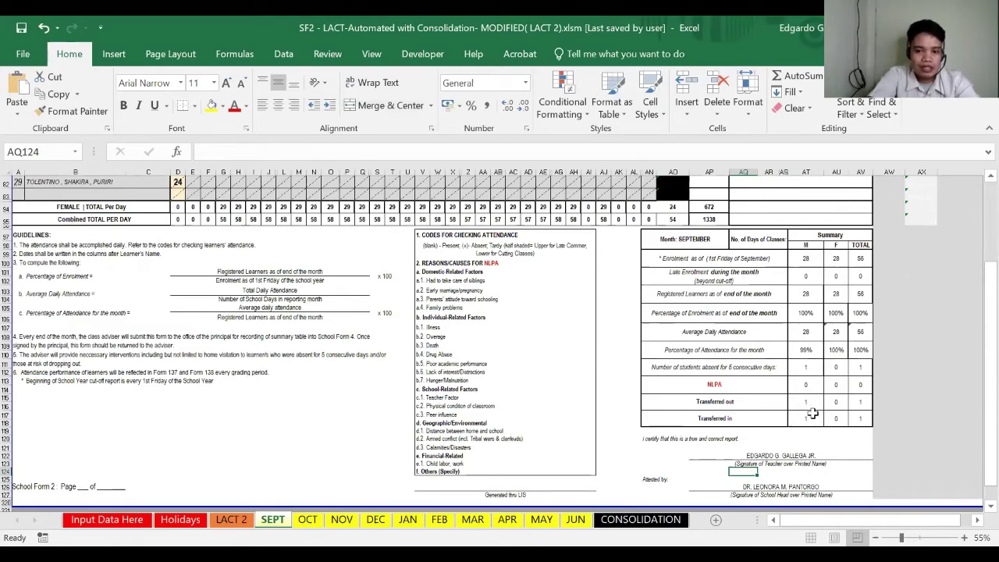
pyautogui.press('pageup')
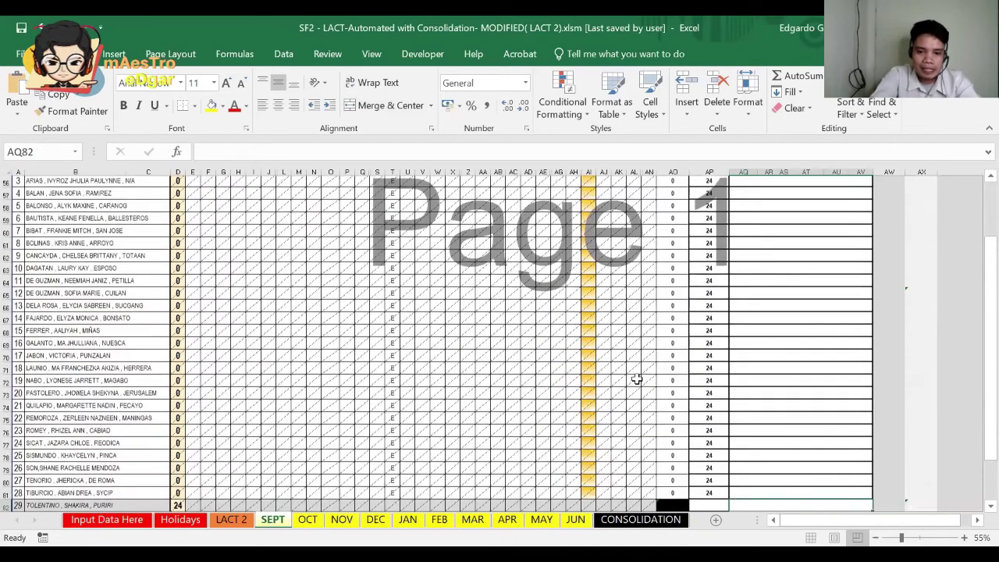
pyautogui.press('pageup')
pyautogui.press('pageup')
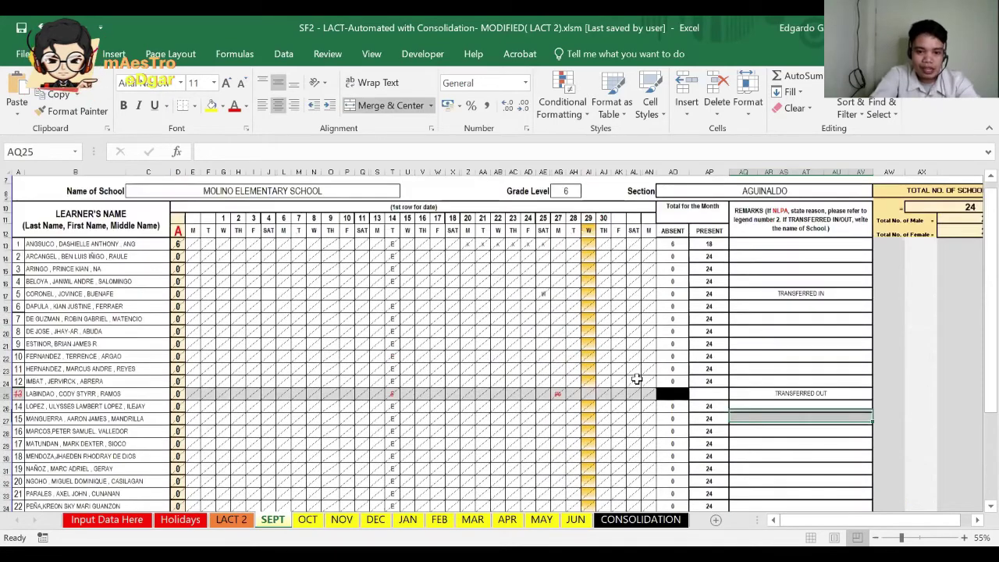
pyautogui.press('pagedown')
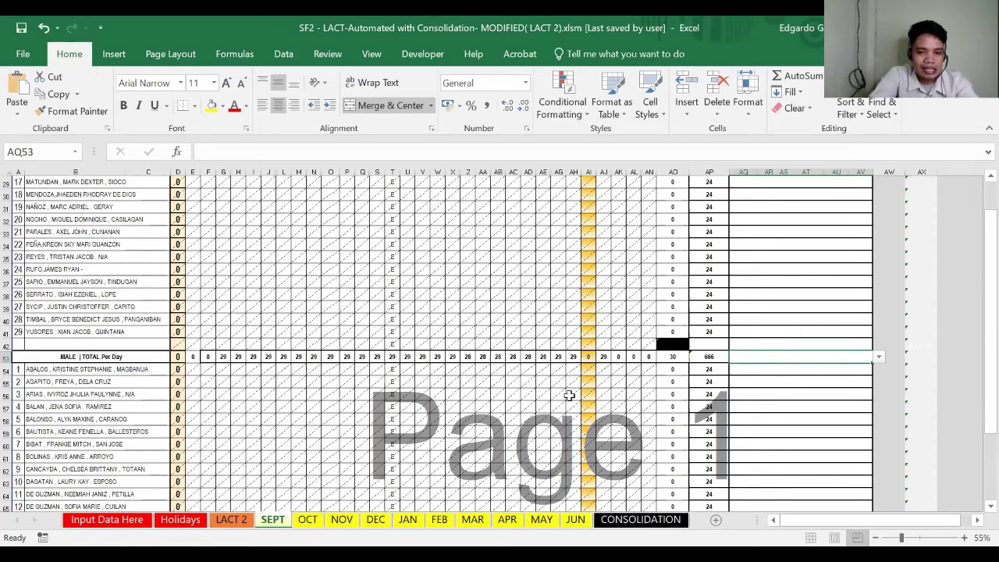
# Step: Enter NLPA in AH56 for the third female learner and pick NLPA in her AQ56 remark
pyautogui.click(572, 396)
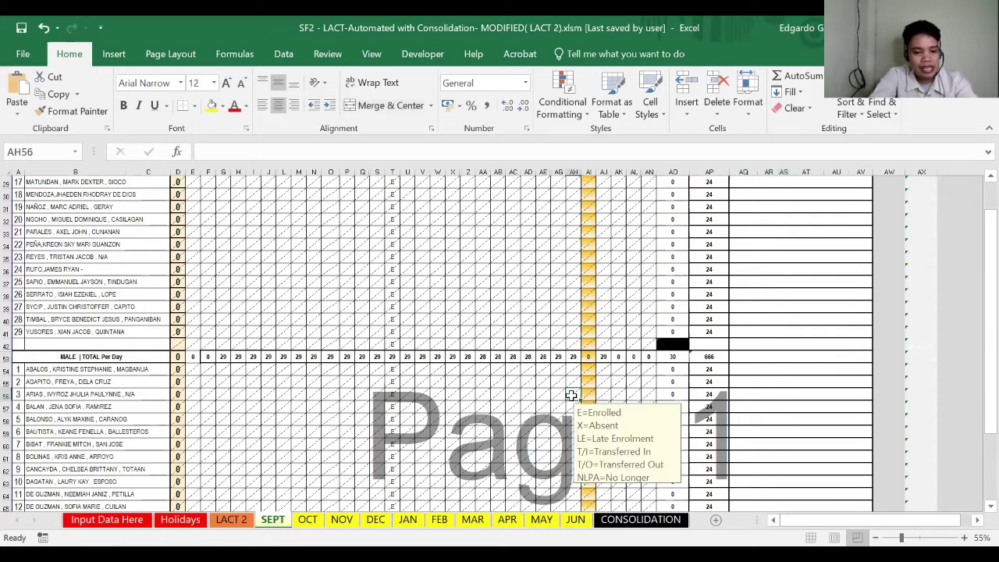
pyautogui.write('n')
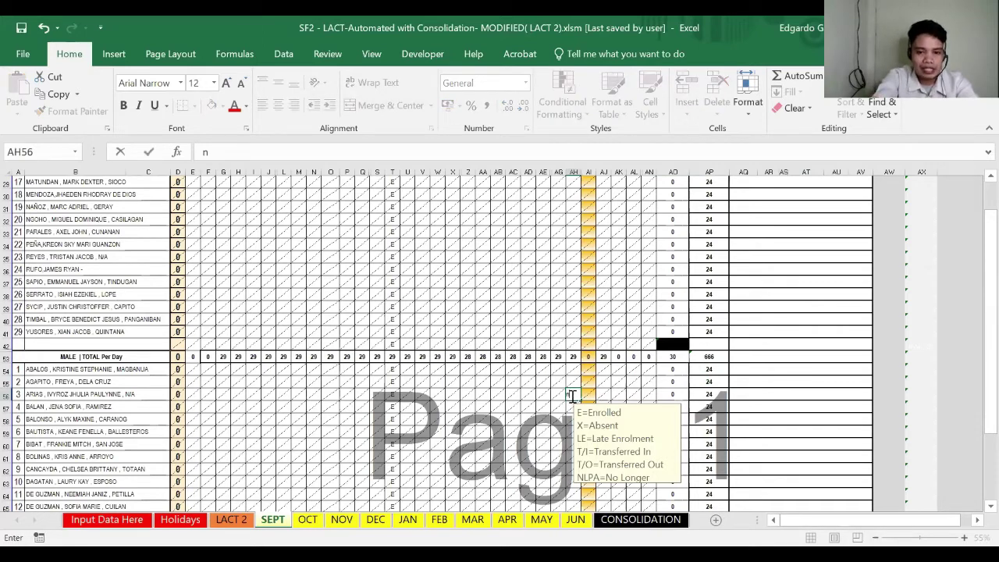
pyautogui.write('NLPA')
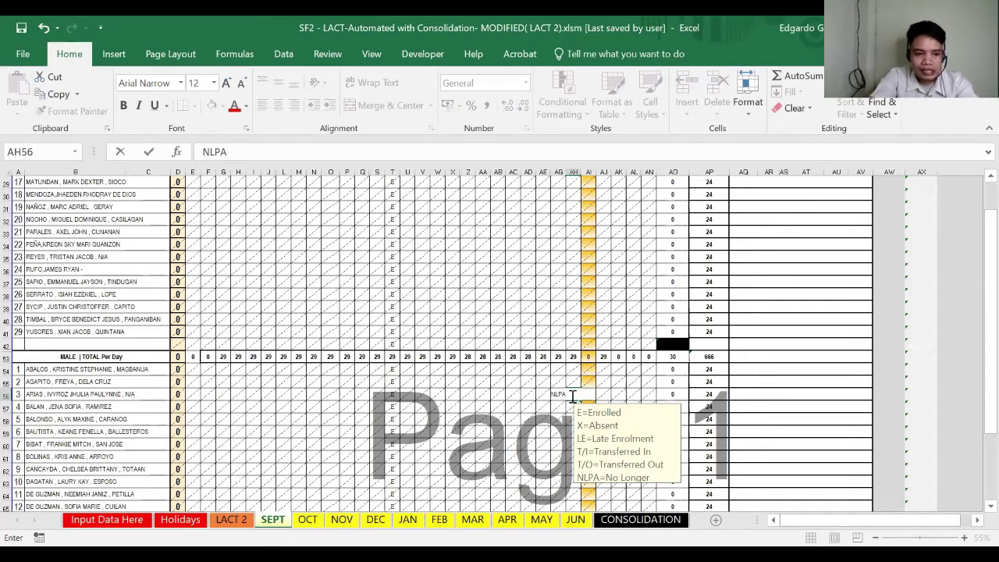
pyautogui.press('Return')
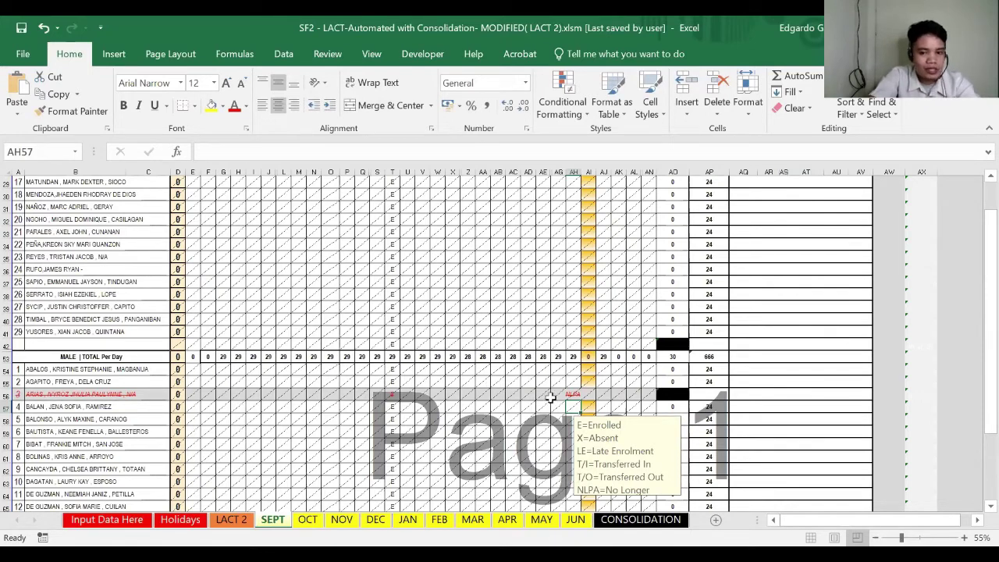
pyautogui.click(768, 396)
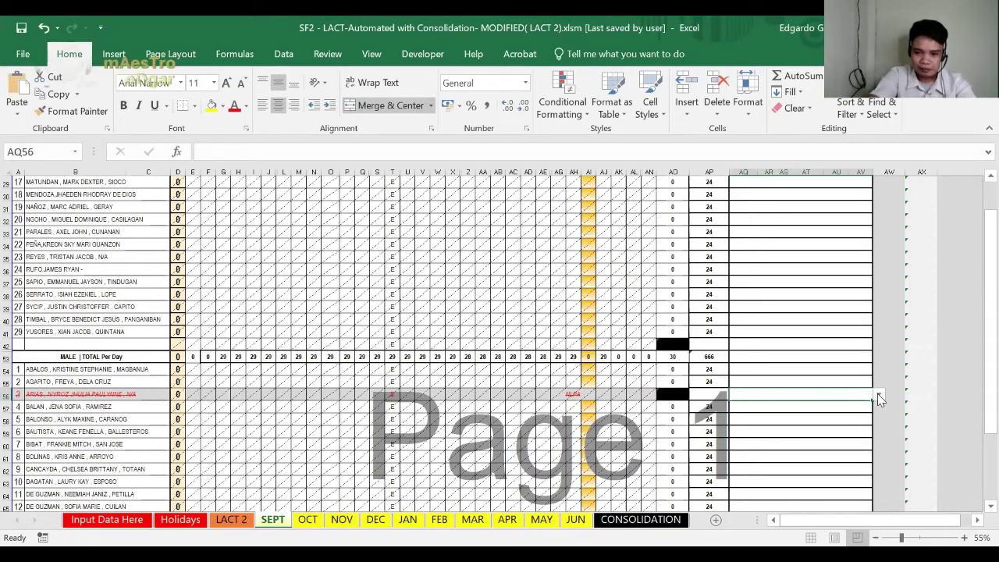
pyautogui.click(878, 395)
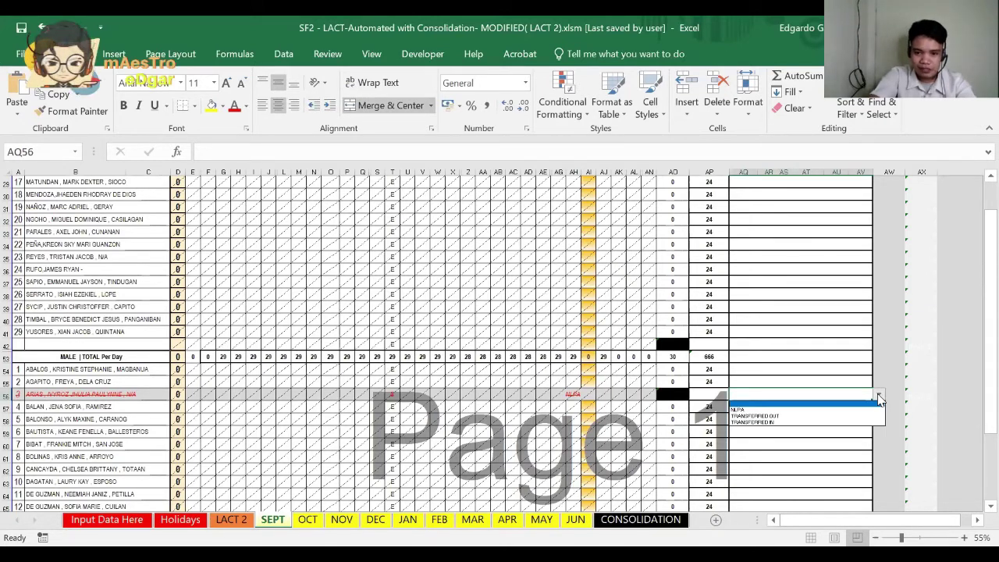
pyautogui.click(821, 413)
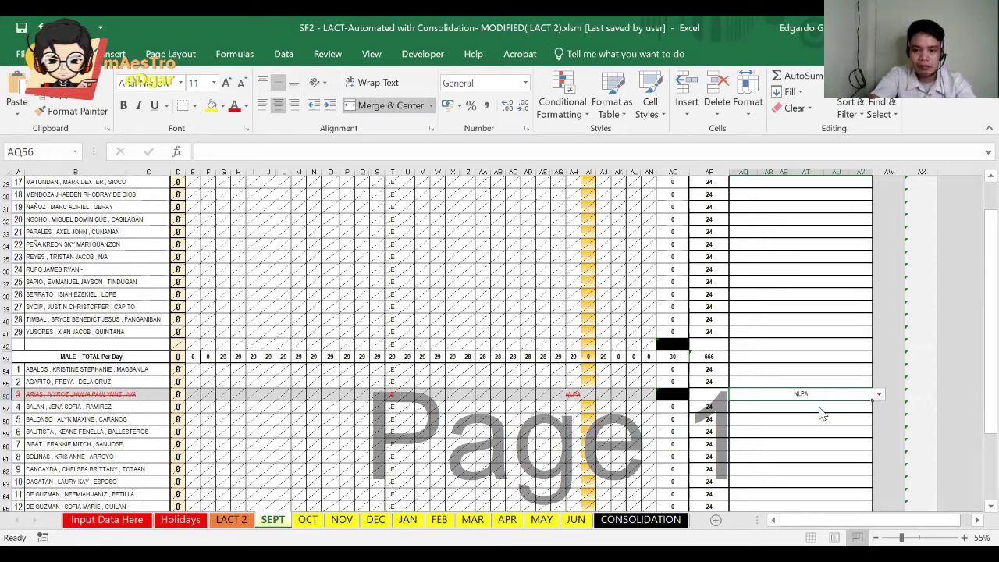
pyautogui.click(776, 446)
pyautogui.scroll(-5, 776, 453)
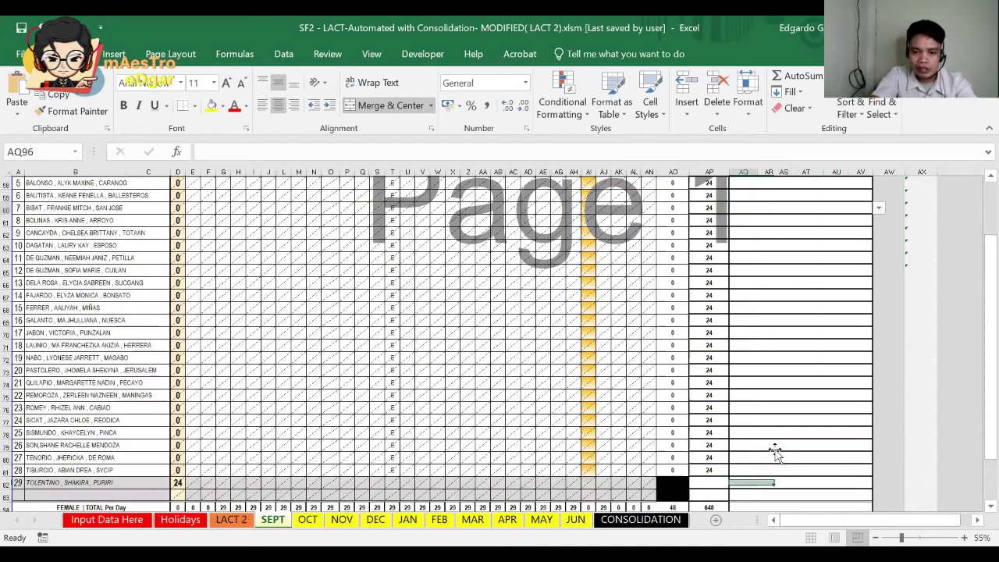
pyautogui.scroll(-4, 775, 452)
pyautogui.click(775, 451)
pyautogui.hotkey('ctrl', 'Down')
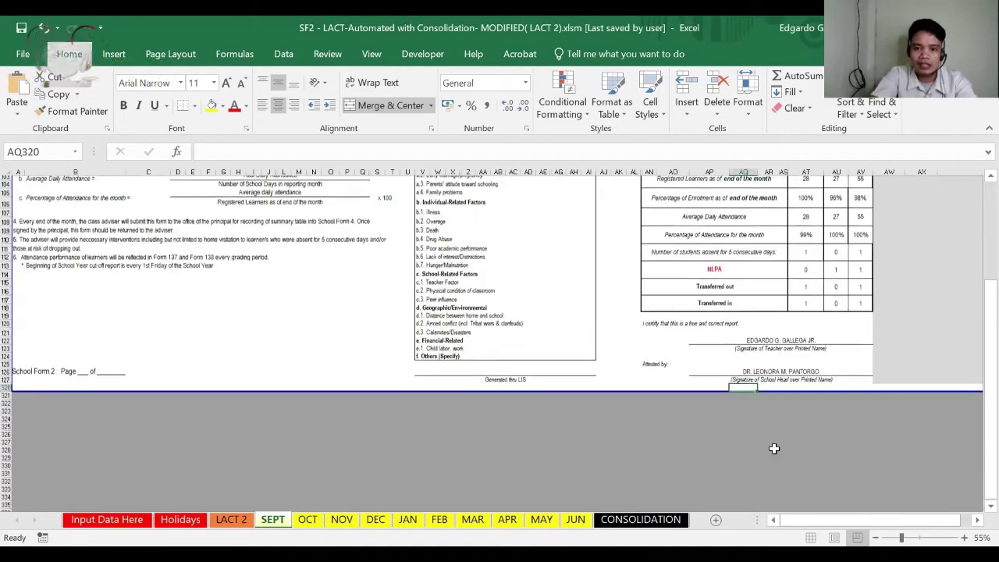
pyautogui.click(802, 264)
pyautogui.press('Right')
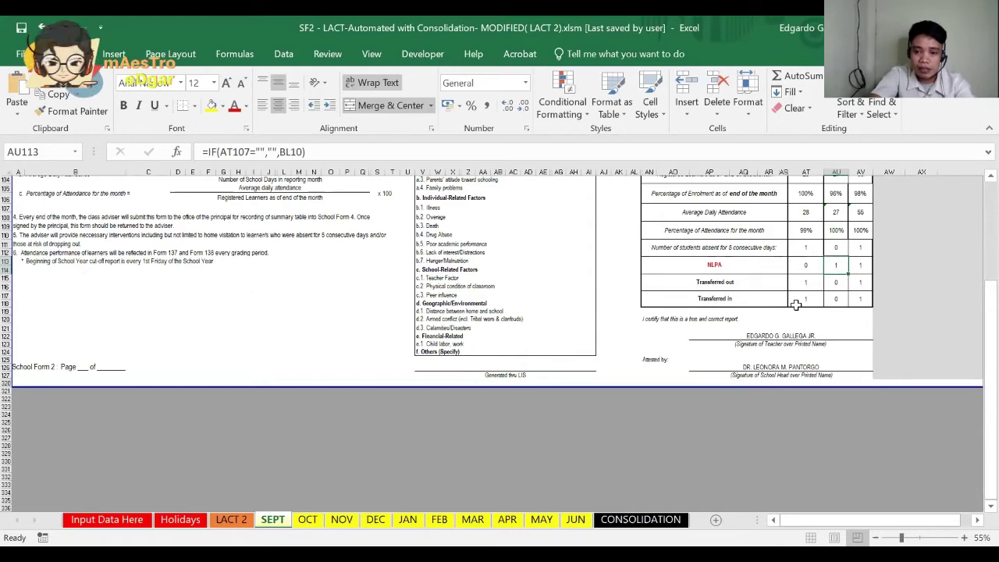
pyautogui.click(797, 305)
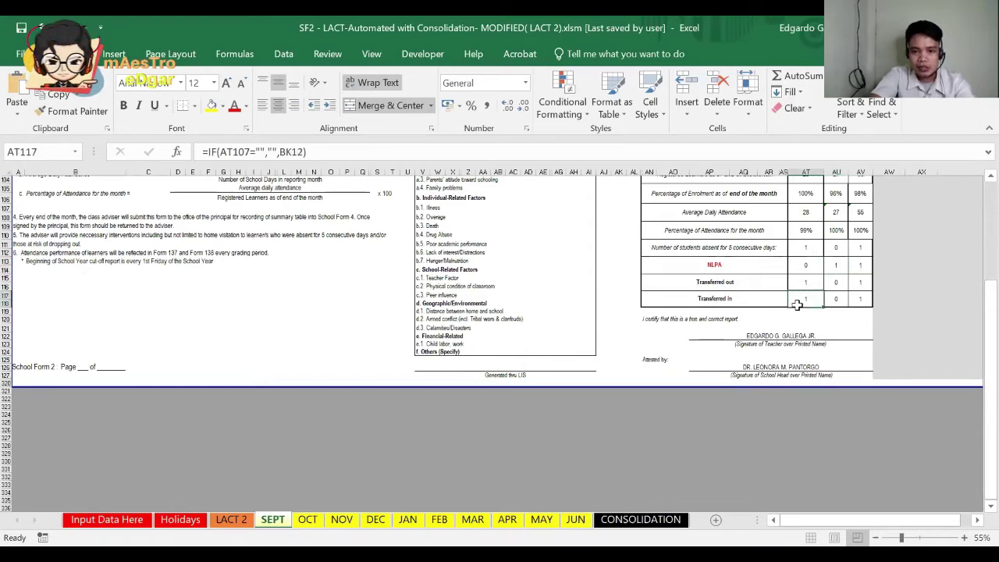
pyautogui.hotkey('ctrl', 'Up')
pyautogui.hotkey('ctrl', 'Up')
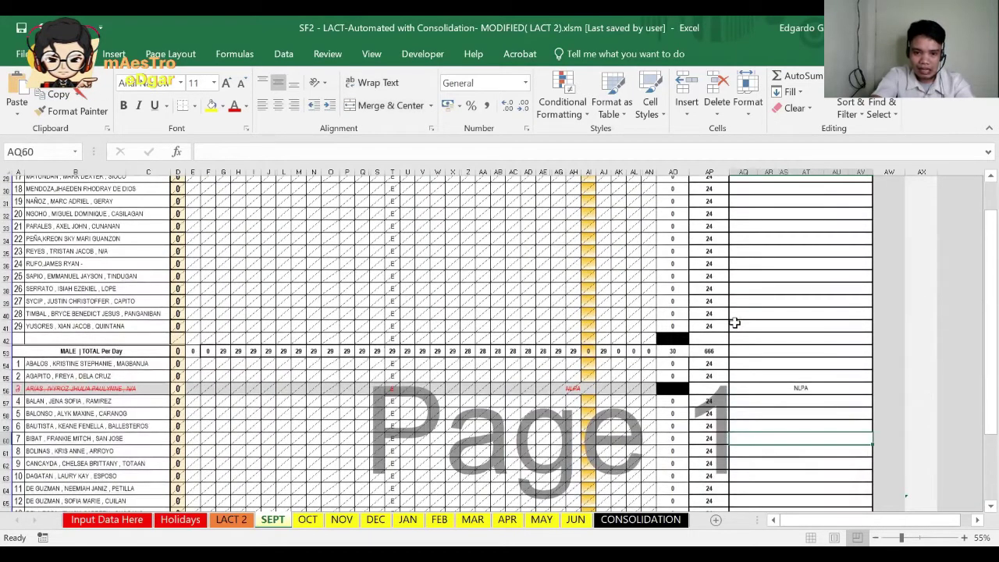
pyautogui.hotkey('ctrl', 'Up')
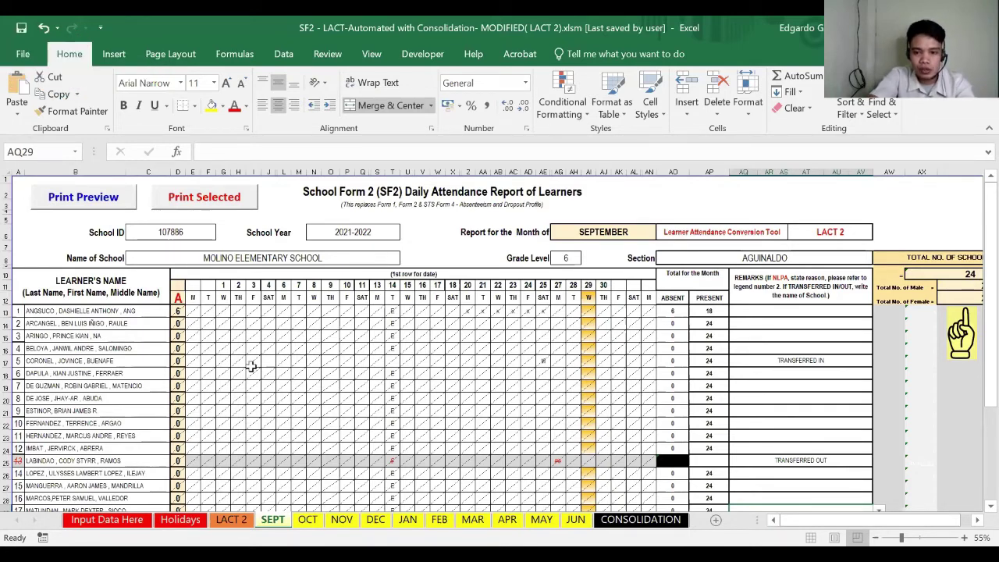
pyautogui.click(642, 520)
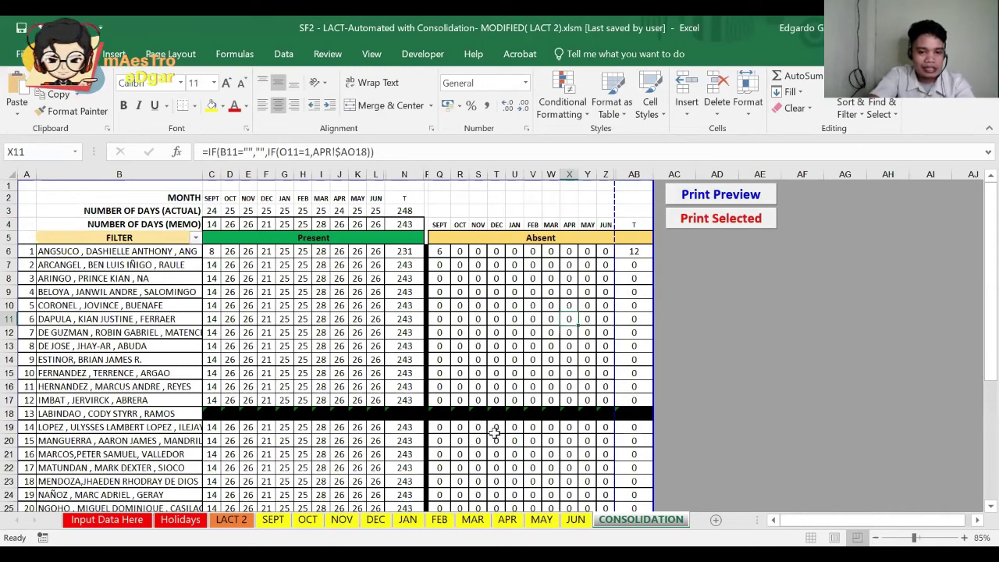
pyautogui.click(273, 521)
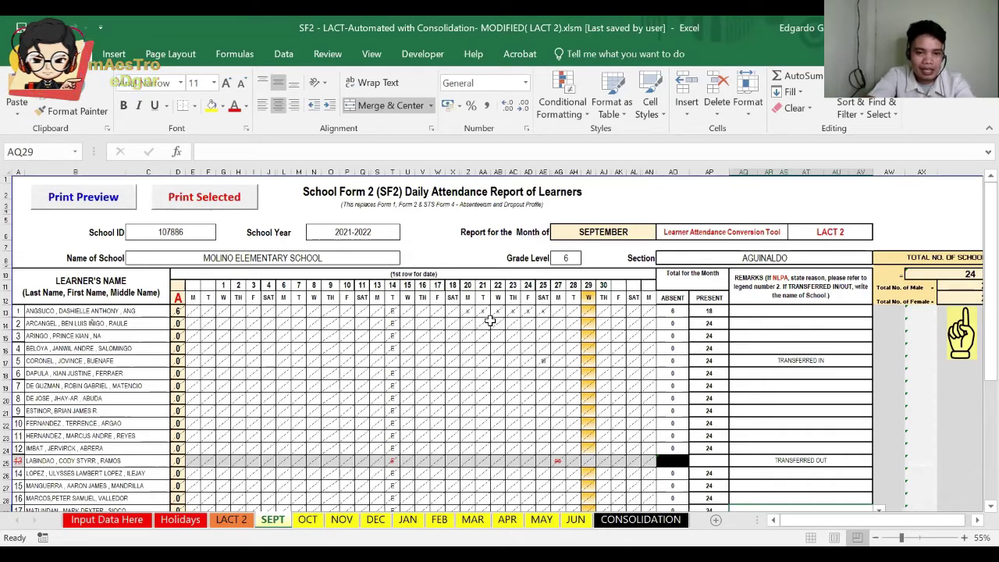
pyautogui.click(443, 349)
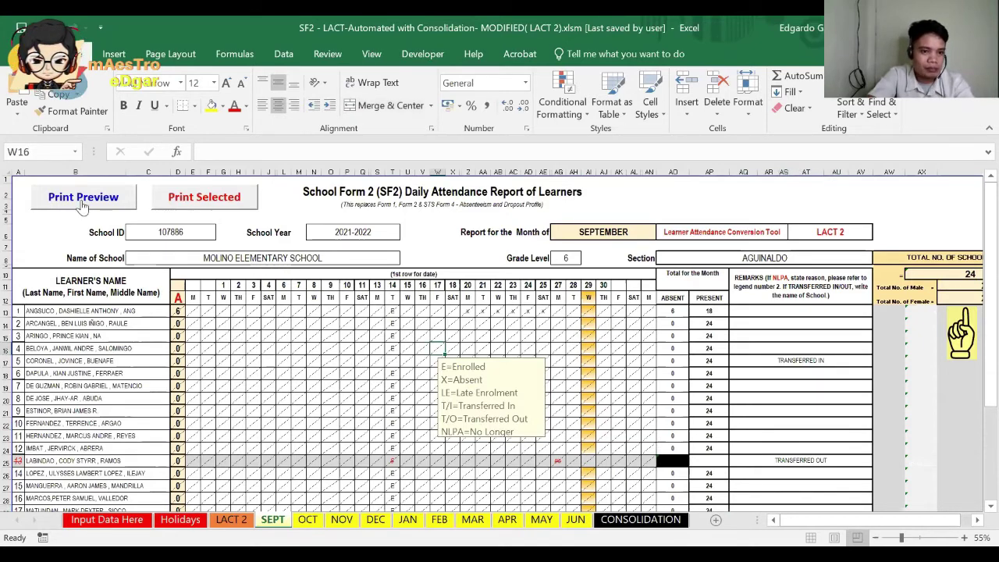
pyautogui.click(230, 206)
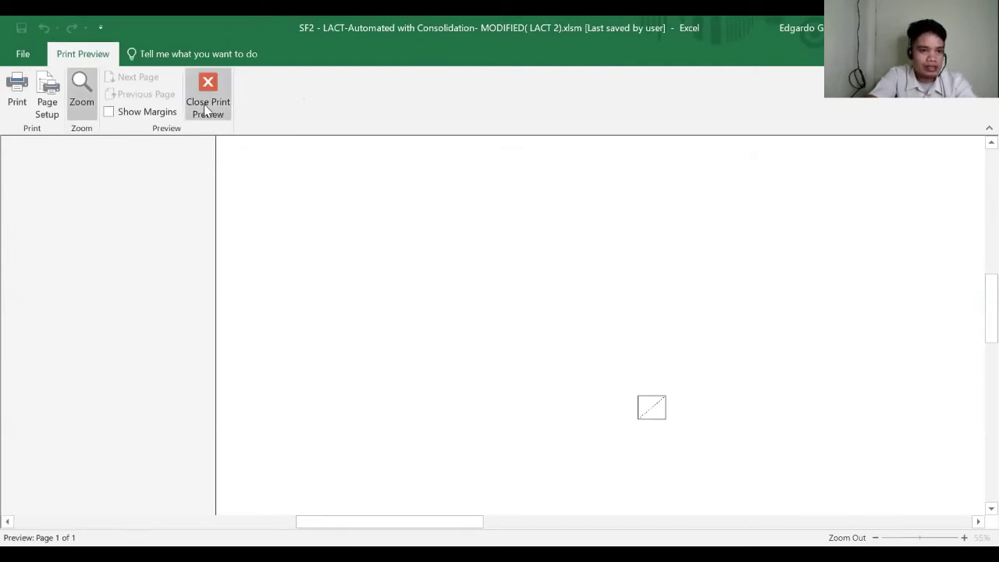
pyautogui.click(220, 92)
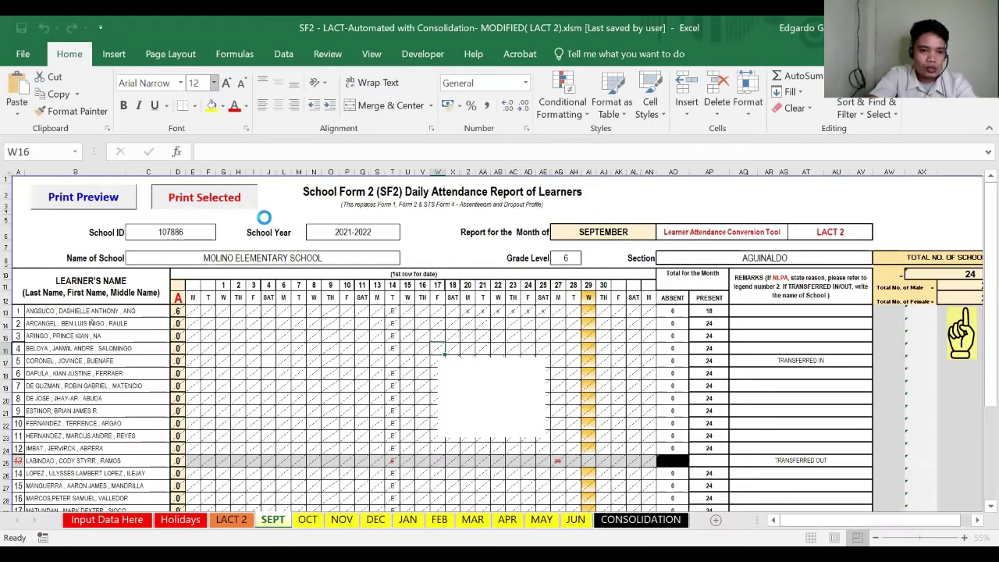
pyautogui.click(295, 322)
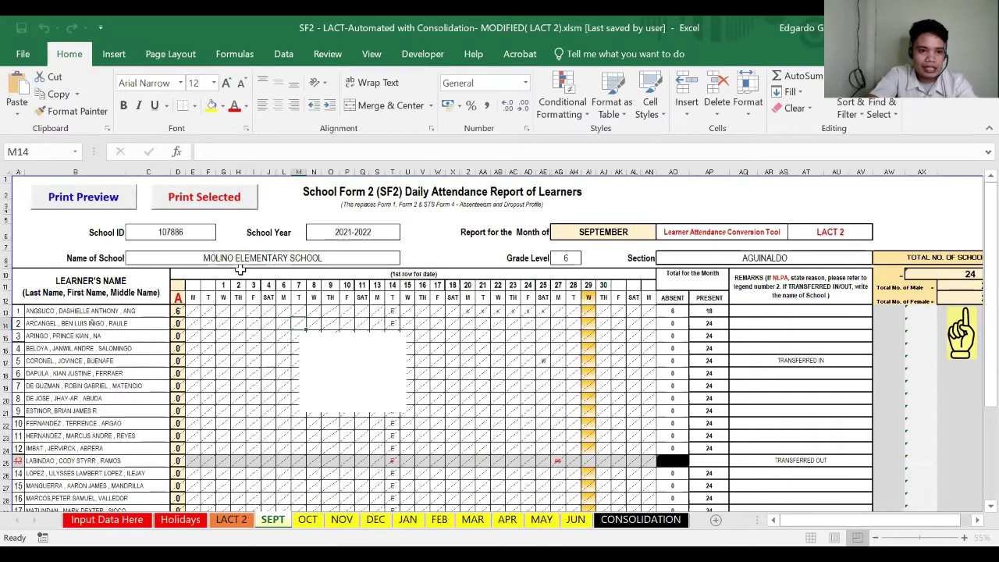
pyautogui.click(115, 200)
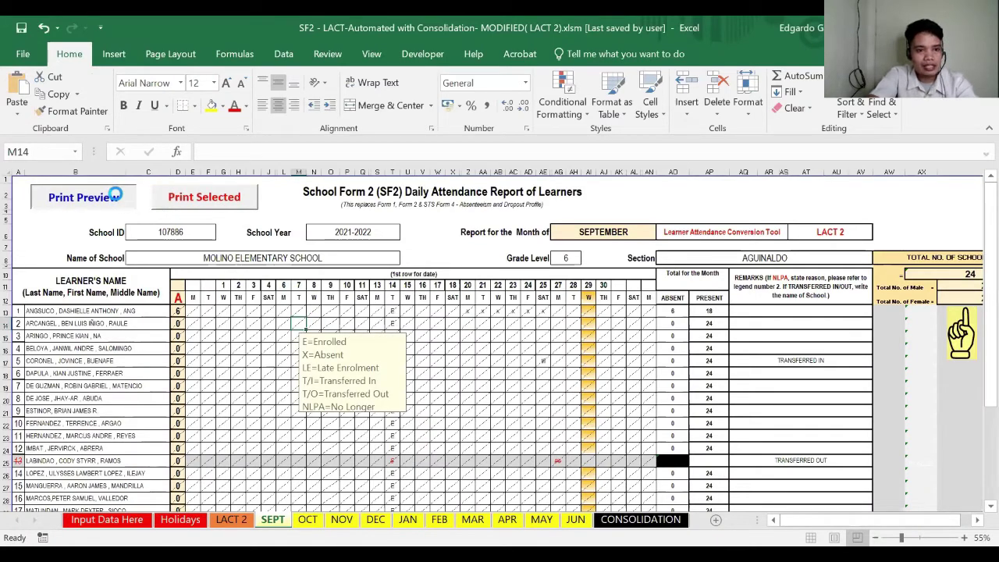
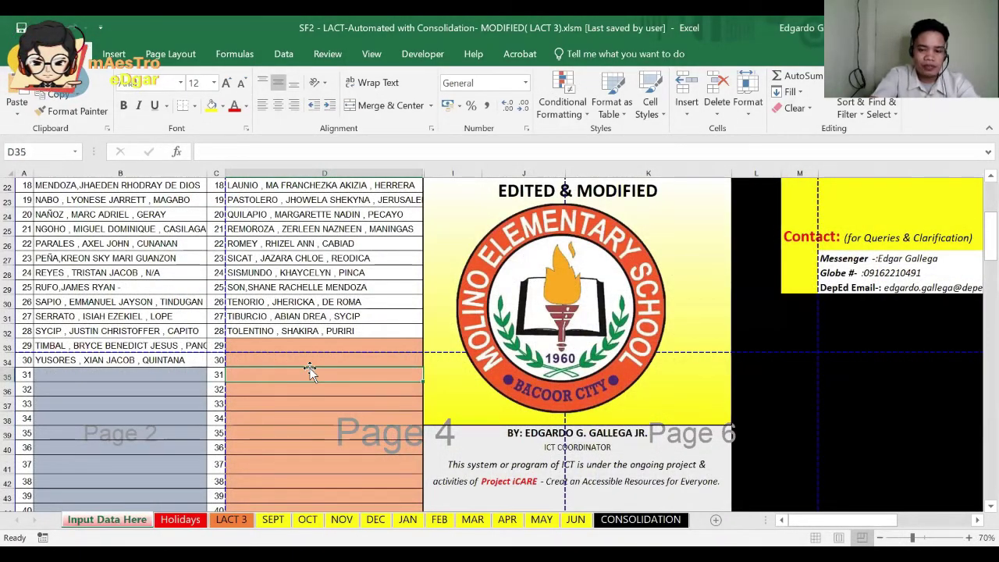
# Step: Scroll to the top of Input Data Here, then go through the Holidays list to the LACT 3 sheet
pyautogui.scroll(7, 302, 373)
pyautogui.click(310, 374)
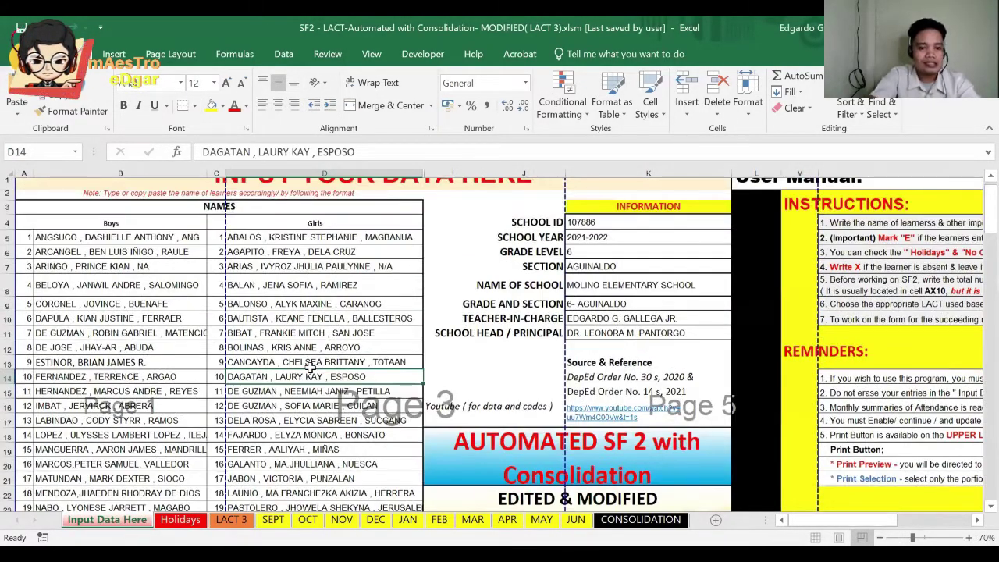
pyautogui.scroll(1, 310, 367)
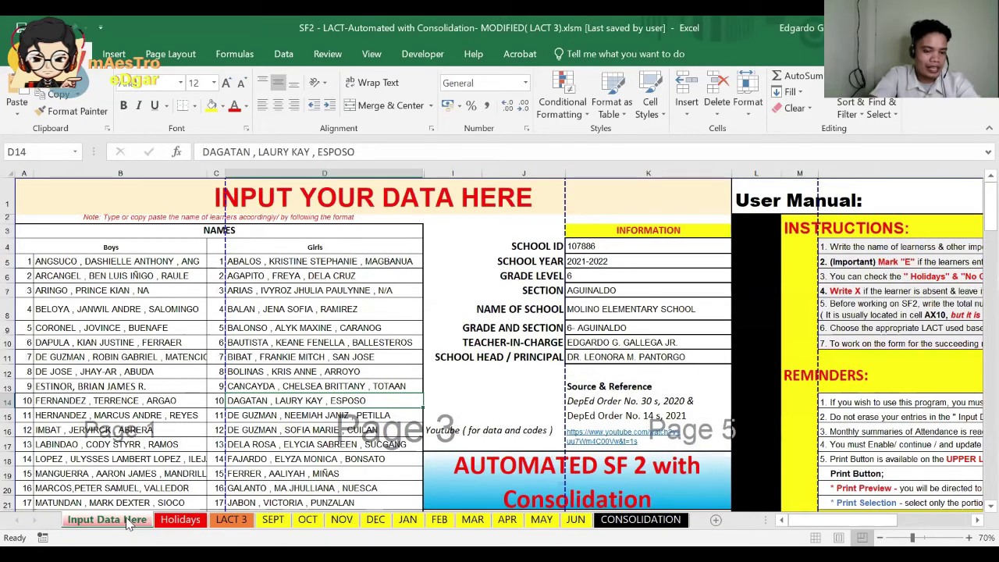
pyautogui.click(179, 520)
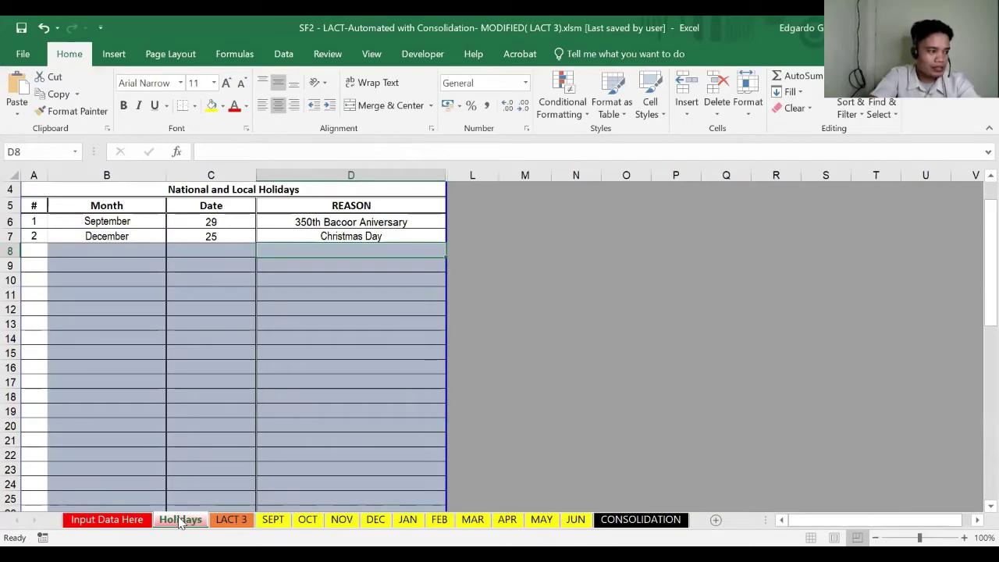
pyautogui.click(238, 527)
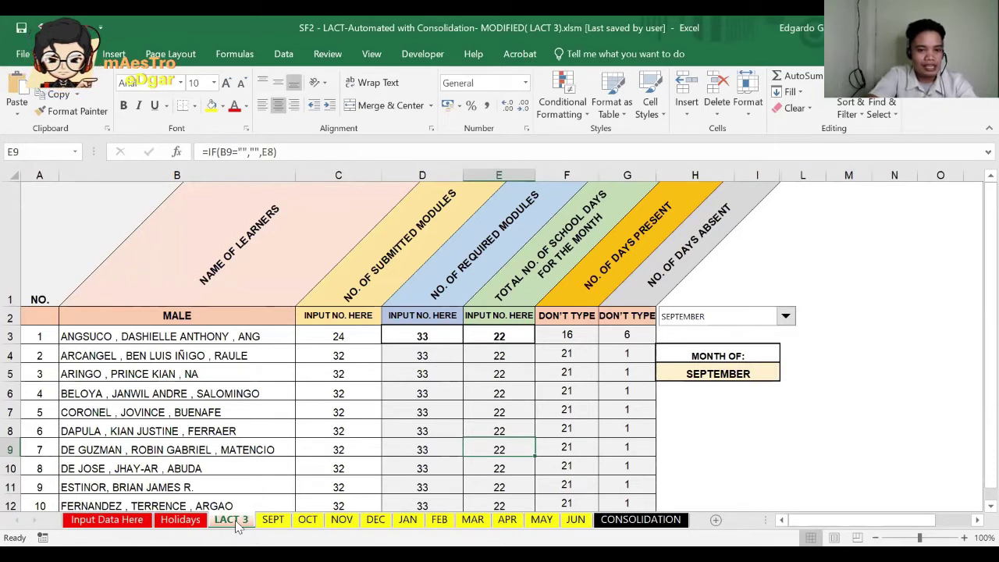
pyautogui.click(398, 404)
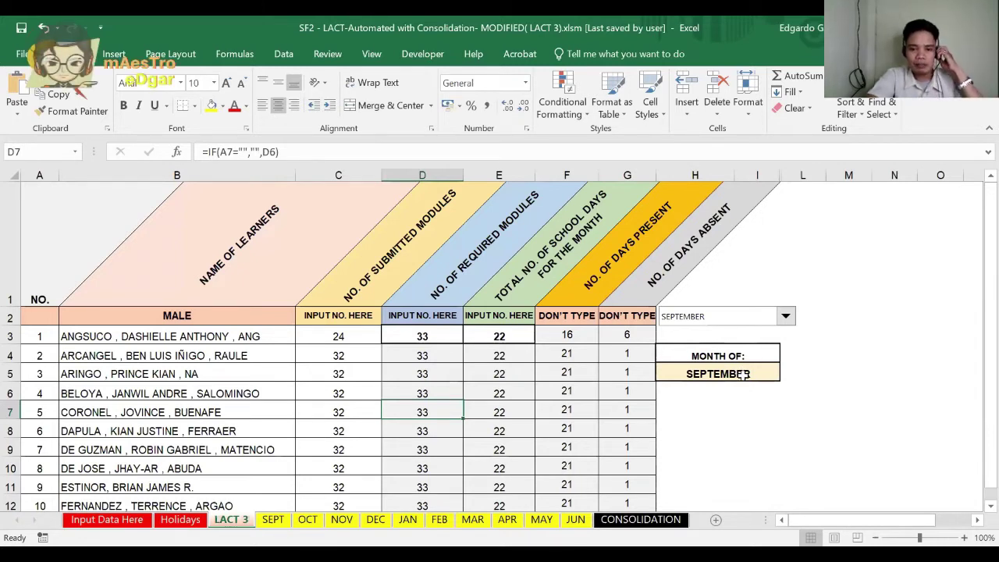
pyautogui.click(505, 373)
pyautogui.click(276, 357)
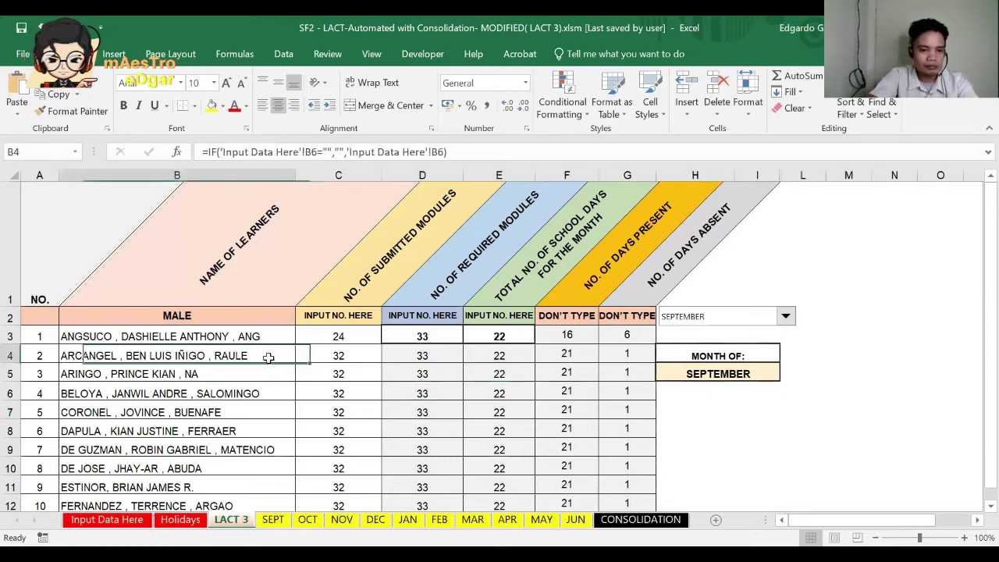
pyautogui.click(260, 335)
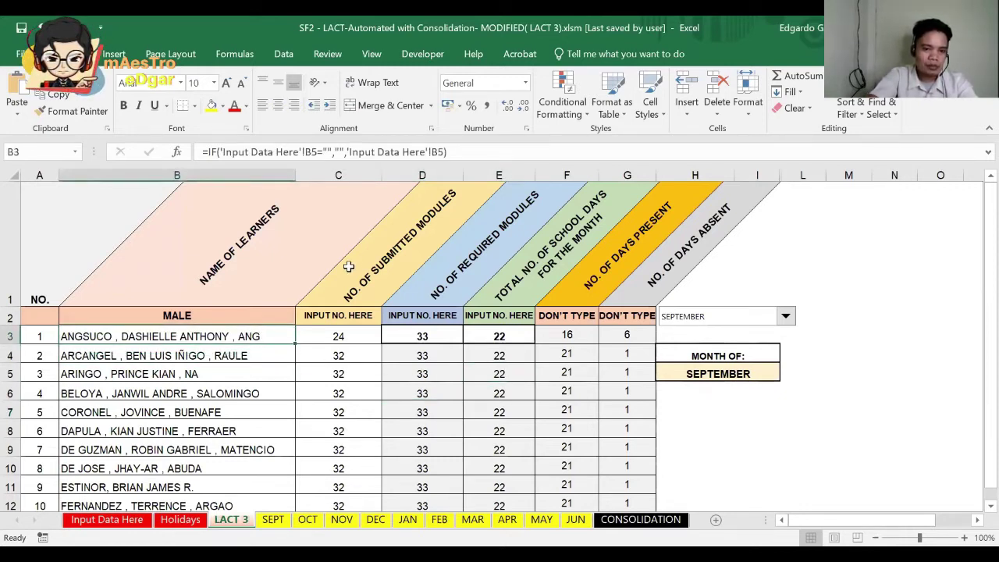
pyautogui.click(380, 273)
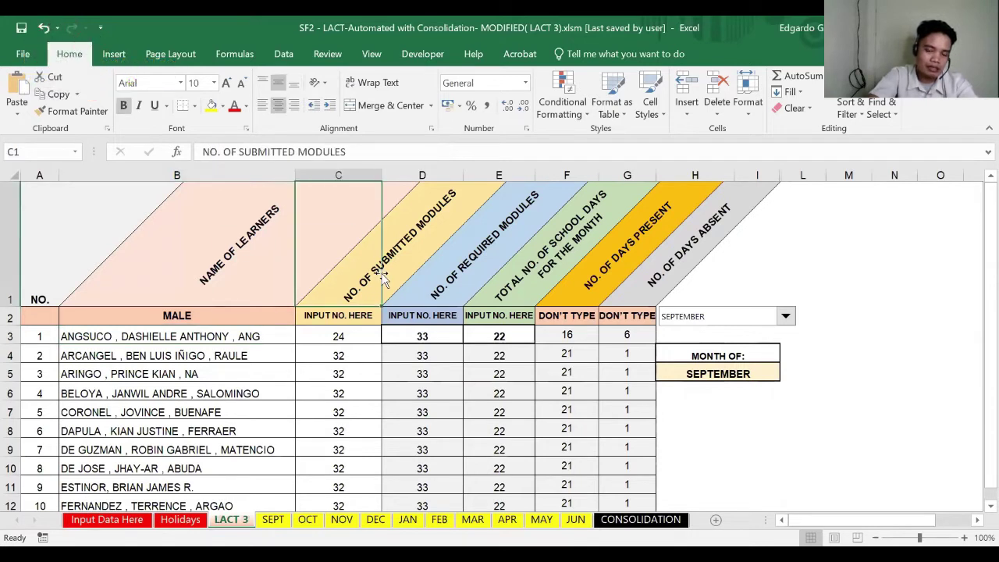
pyautogui.click(428, 335)
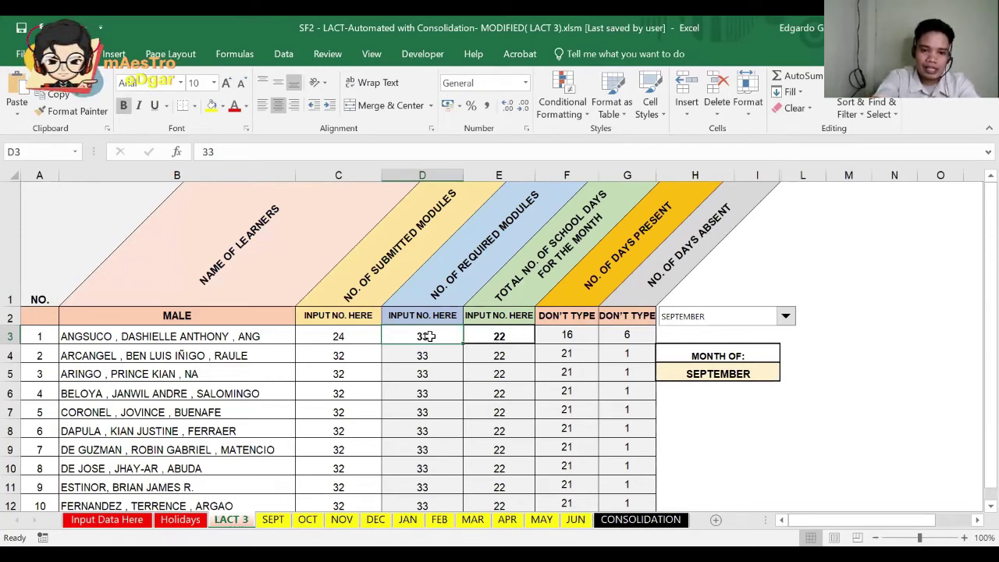
# Step: Clear the first learner's required modules (33) and school days (22) values
pyautogui.press('BackSpace')
pyautogui.press('Return')
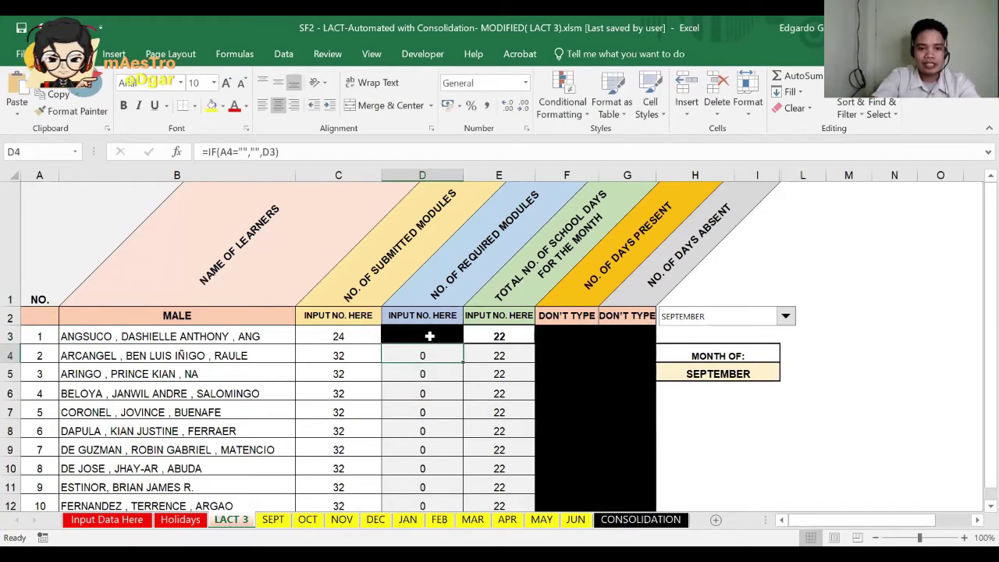
pyautogui.click(490, 334)
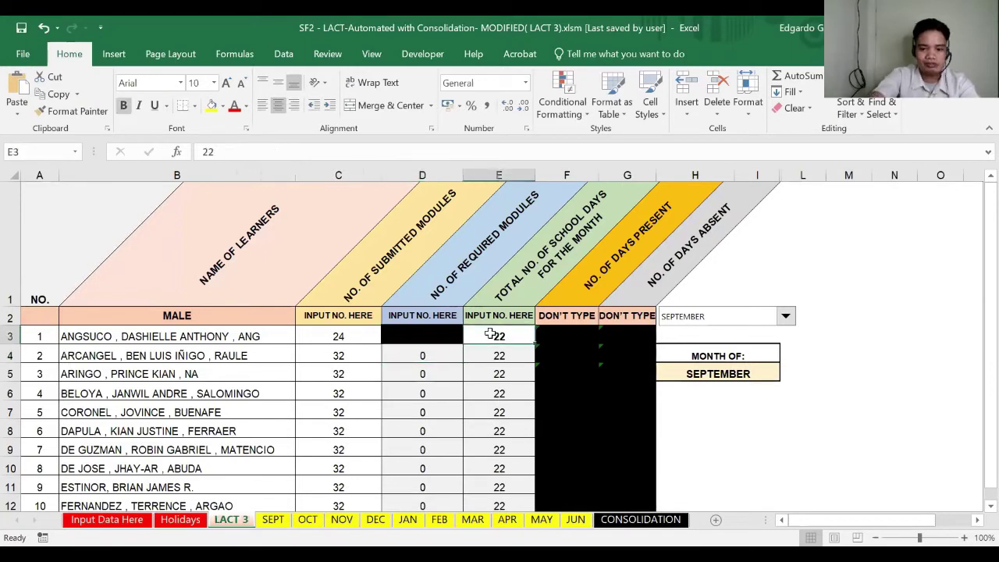
pyautogui.press('Delete')
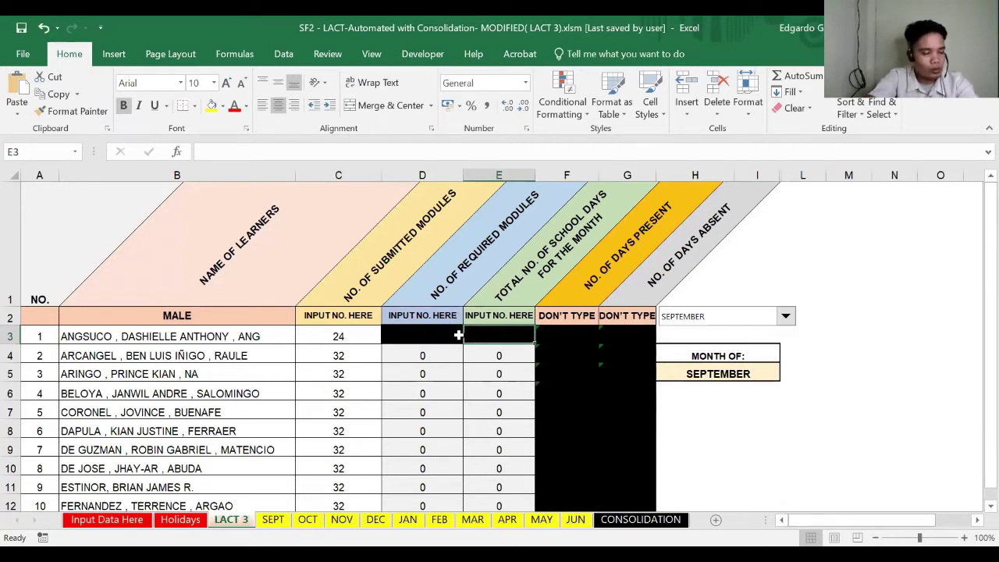
# Step: Enter 33 required modules and 24 school days so every learner recalculates
pyautogui.click(439, 336)
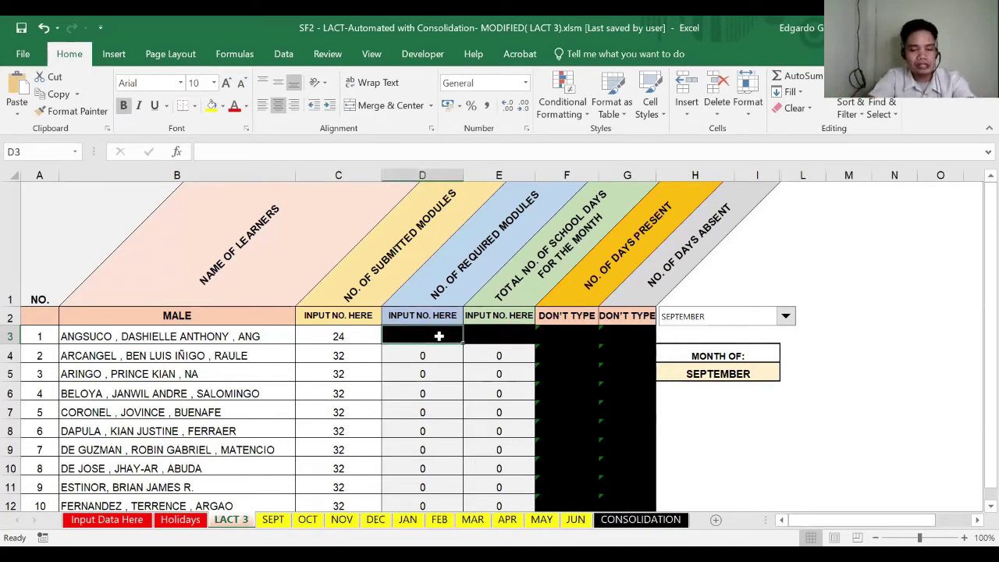
pyautogui.write('33')
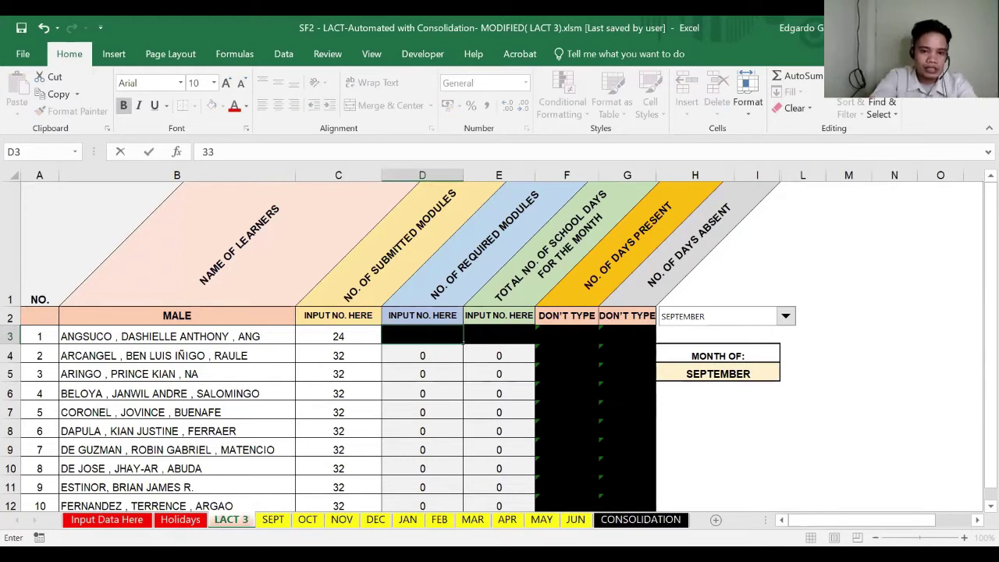
pyautogui.press('Return')
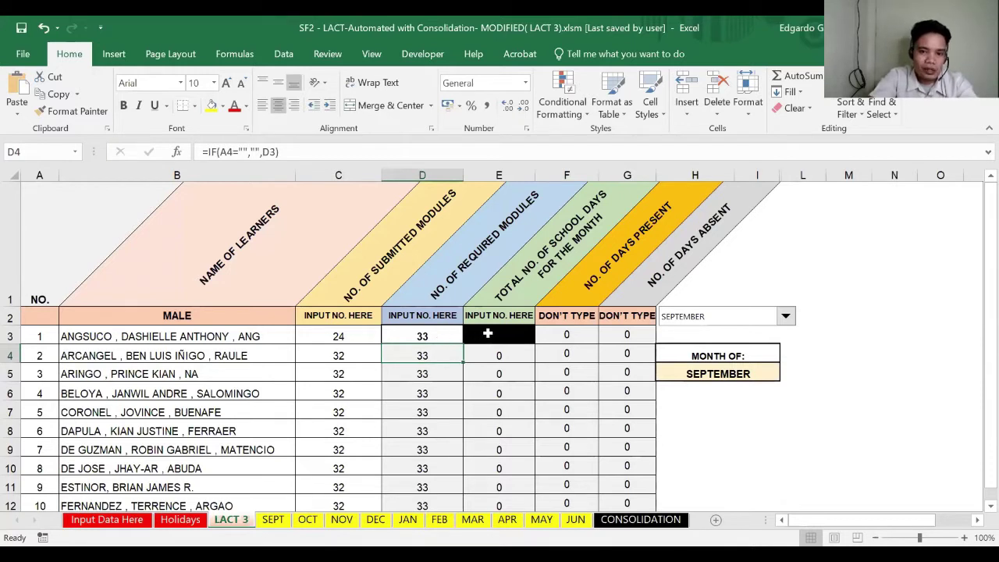
pyautogui.click(488, 334)
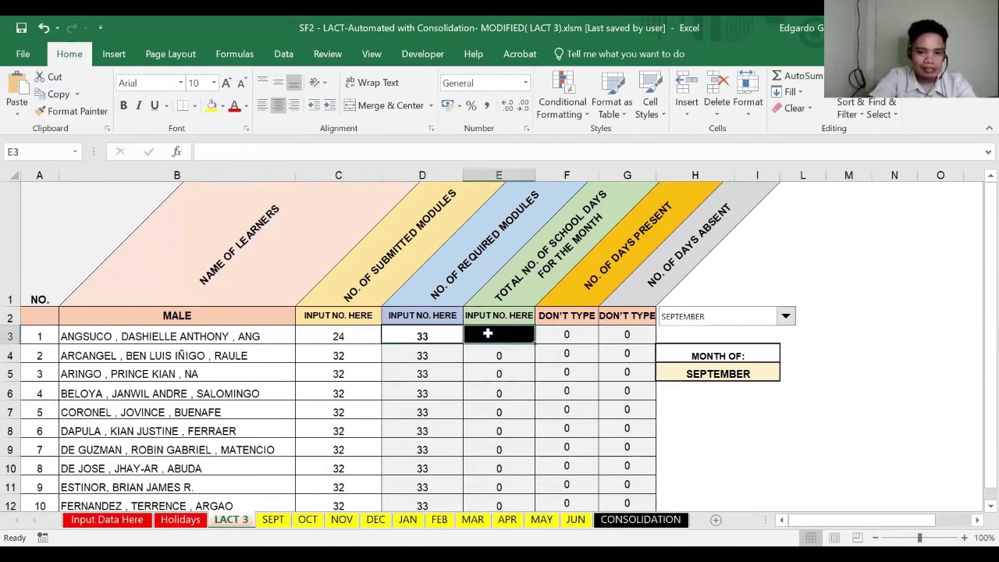
pyautogui.write('24')
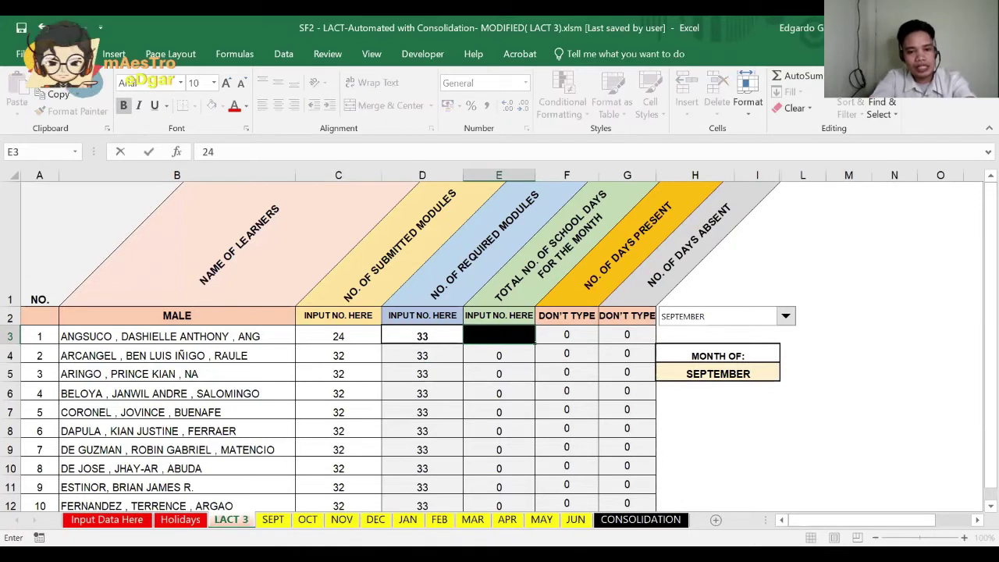
pyautogui.press('Return')
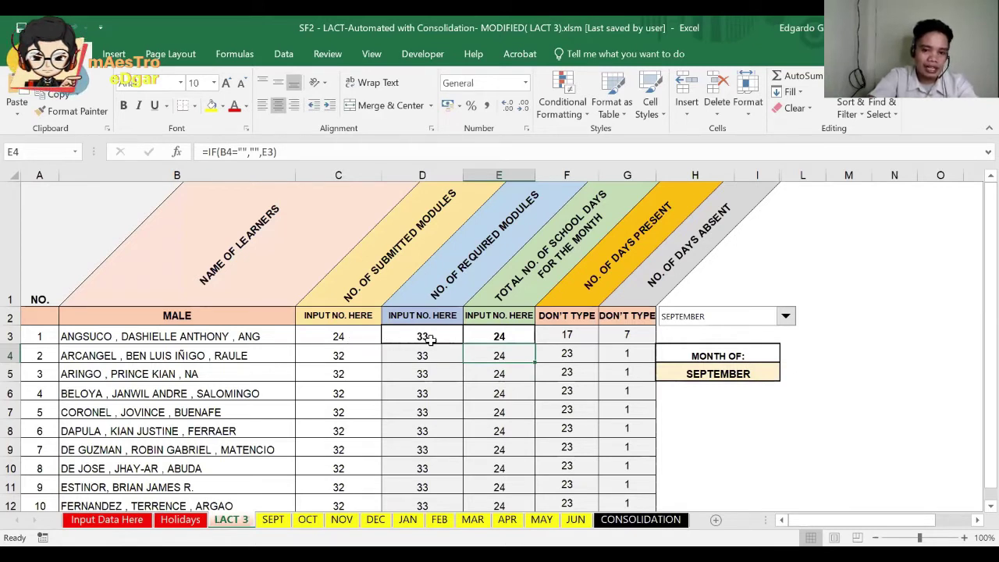
pyautogui.click(363, 340)
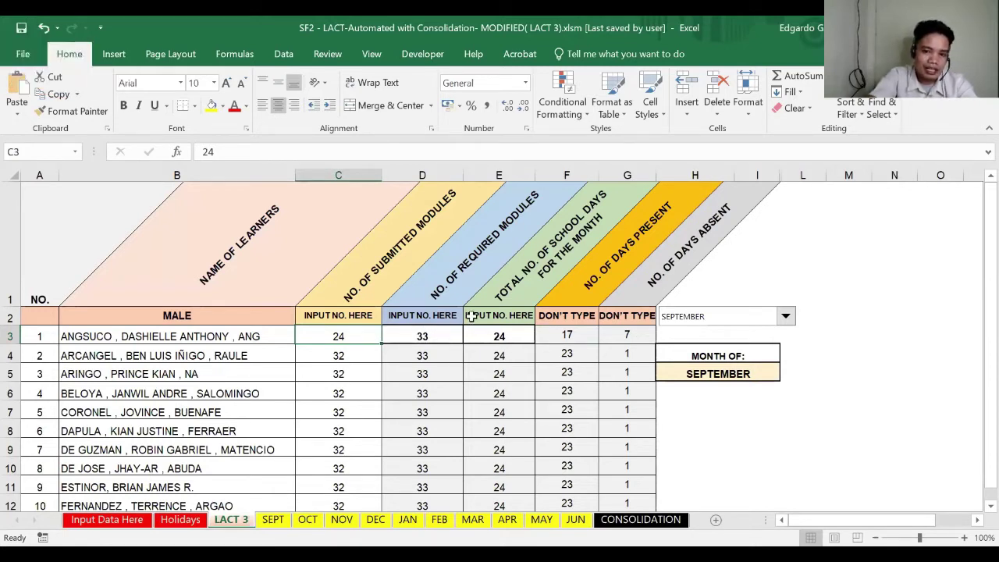
pyautogui.click(562, 334)
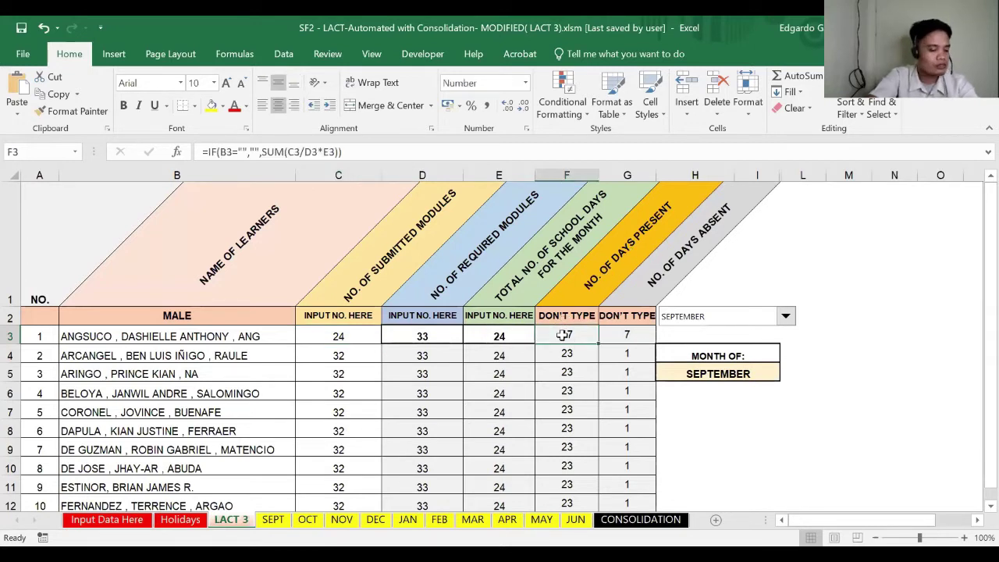
pyautogui.click(367, 338)
pyautogui.write('3')
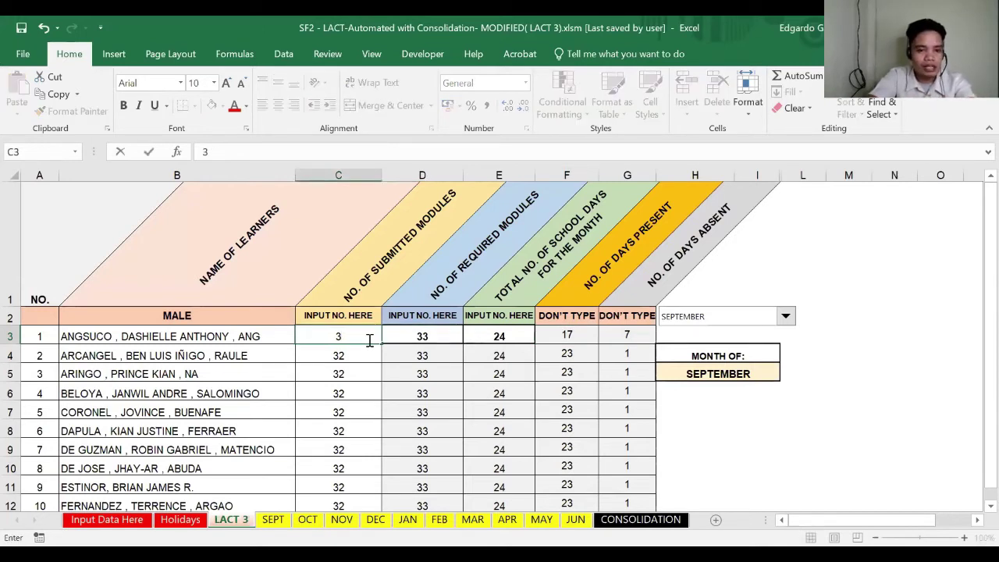
pyautogui.write('3')
pyautogui.press('Return')
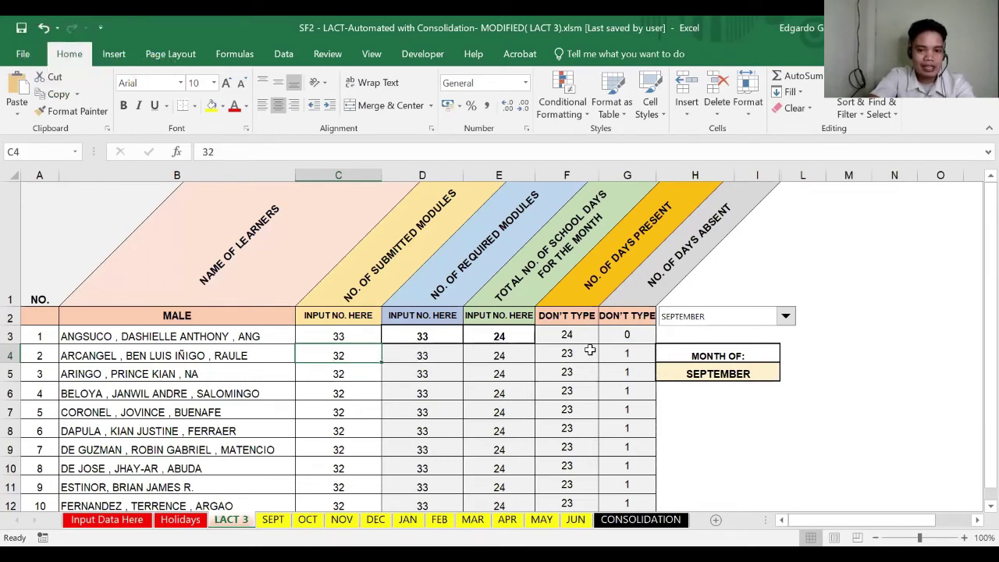
pyautogui.click(633, 356)
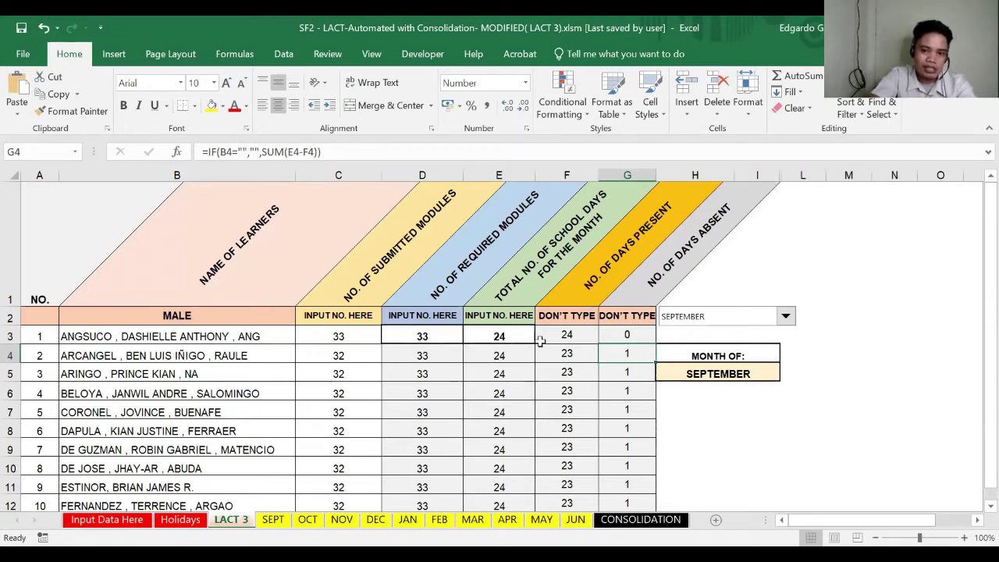
pyautogui.click(420, 336)
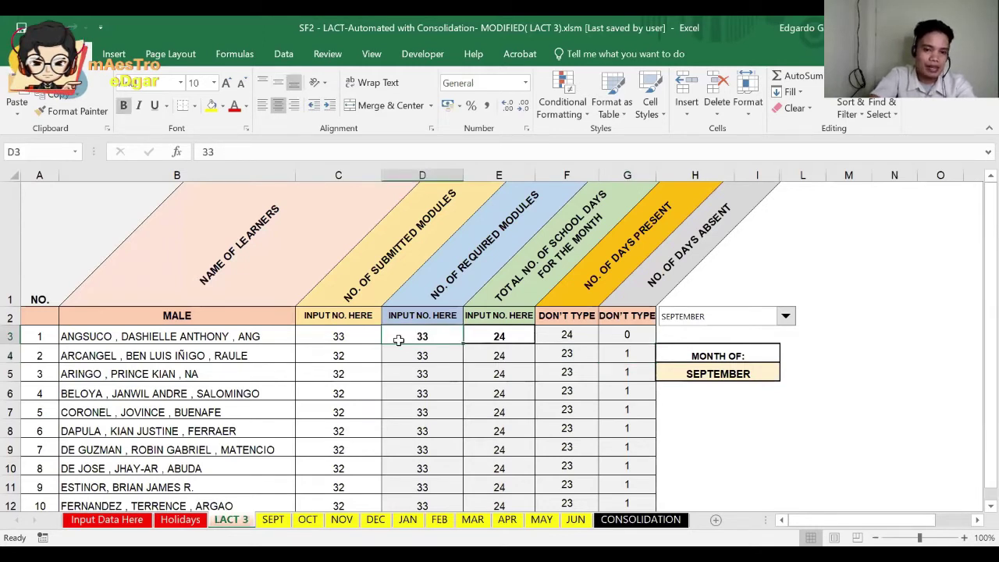
pyautogui.click(344, 340)
pyautogui.press('Down')
pyautogui.press('Down')
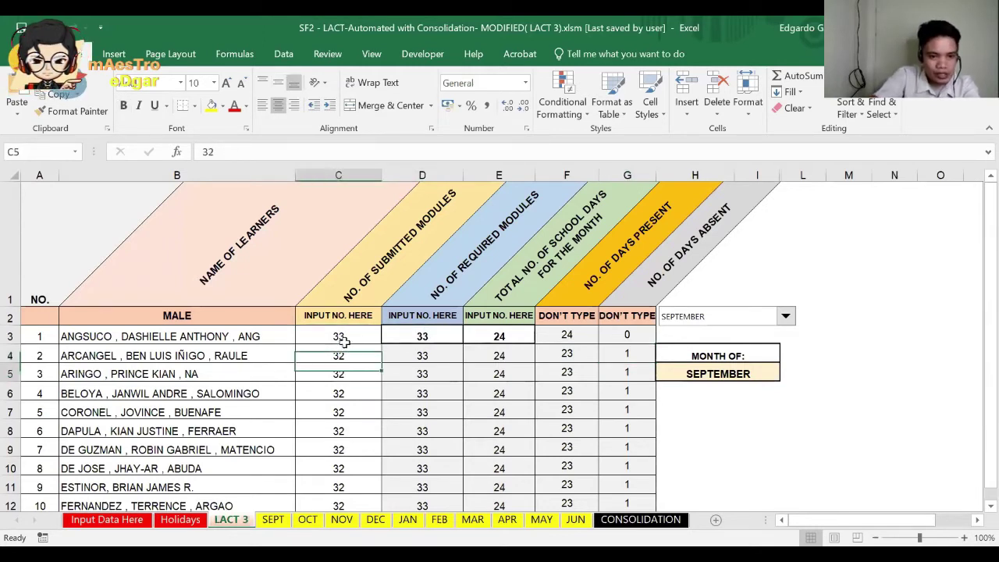
pyautogui.press('Down')
pyautogui.press('Down')
pyautogui.press('Down')
pyautogui.press('Down')
pyautogui.press('Down')
pyautogui.press('Down')
pyautogui.press('Down')
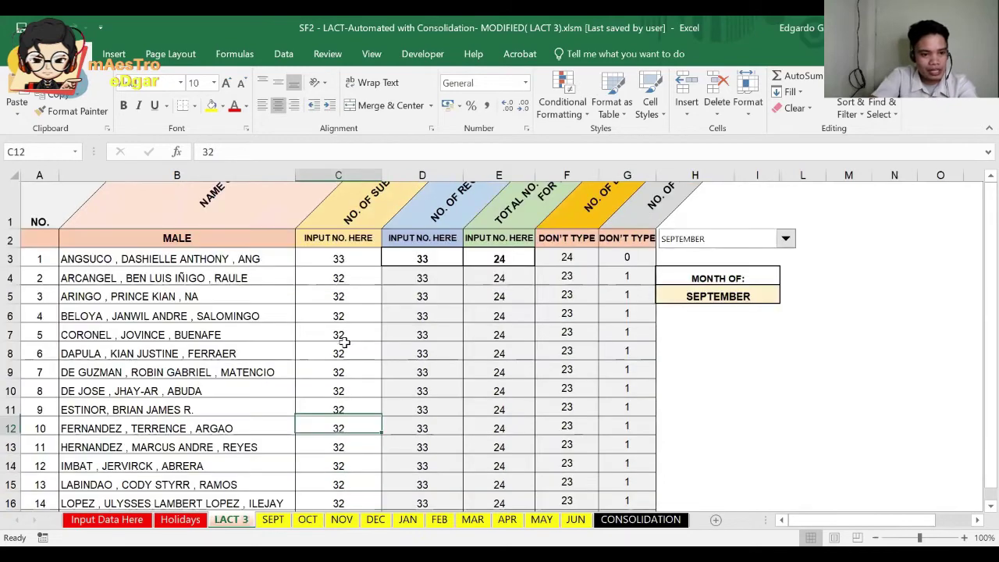
pyautogui.press('Down')
pyautogui.press('Down')
pyautogui.press('Down')
pyautogui.press('Down')
pyautogui.press('Down')
pyautogui.press('Down')
pyautogui.press('Down')
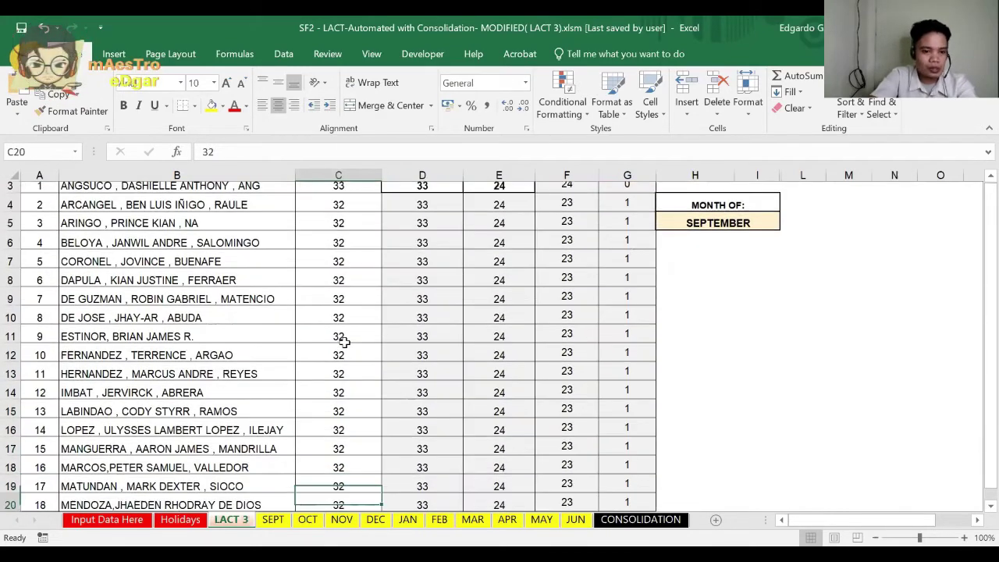
pyautogui.press('Down')
pyautogui.press('Down')
pyautogui.press('Down')
pyautogui.press('Down')
pyautogui.press('Down')
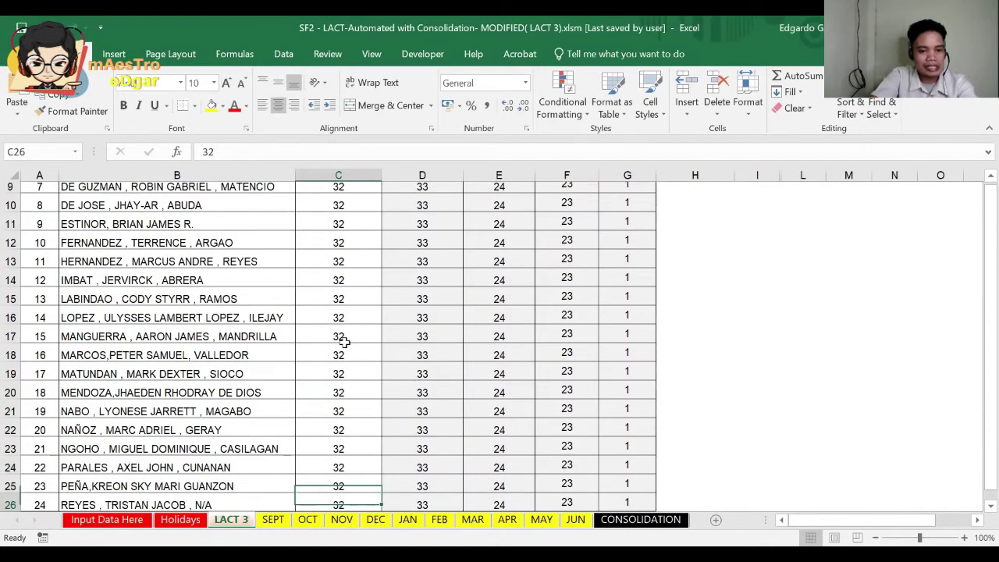
pyautogui.press('Down')
pyautogui.press('Down')
pyautogui.press('Down')
pyautogui.press('Down')
pyautogui.press('Down')
pyautogui.press('Down')
pyautogui.press('Down')
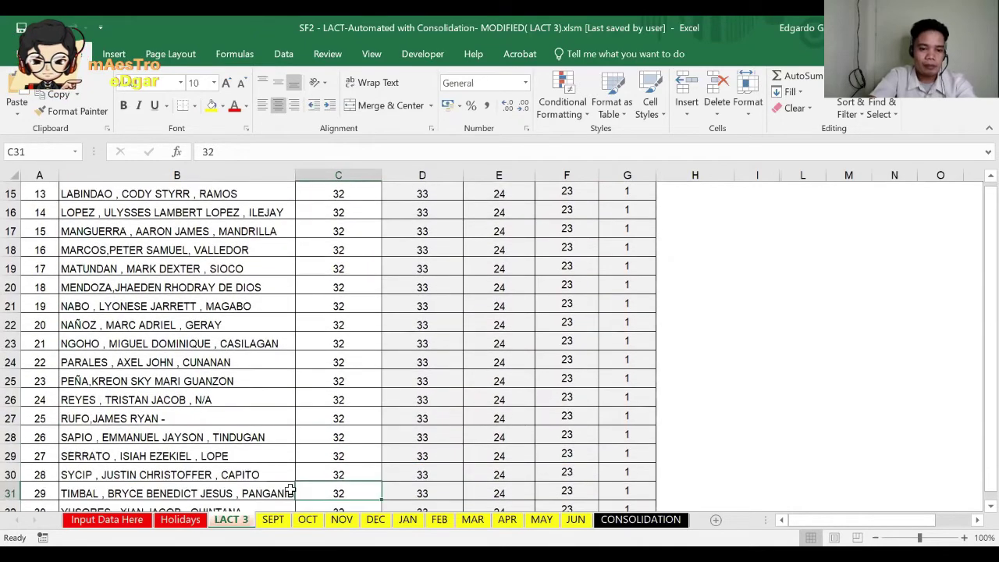
pyautogui.press('Down')
pyautogui.press('Down')
pyautogui.press('Down')
pyautogui.press('Down')
pyautogui.press('Down')
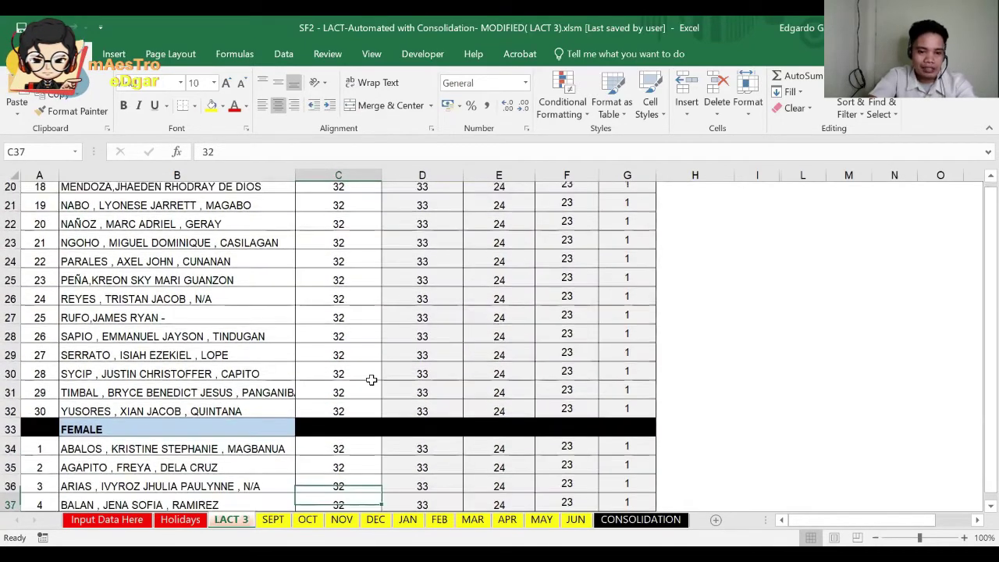
pyautogui.press('Down')
pyautogui.press('Down')
pyautogui.press('Down')
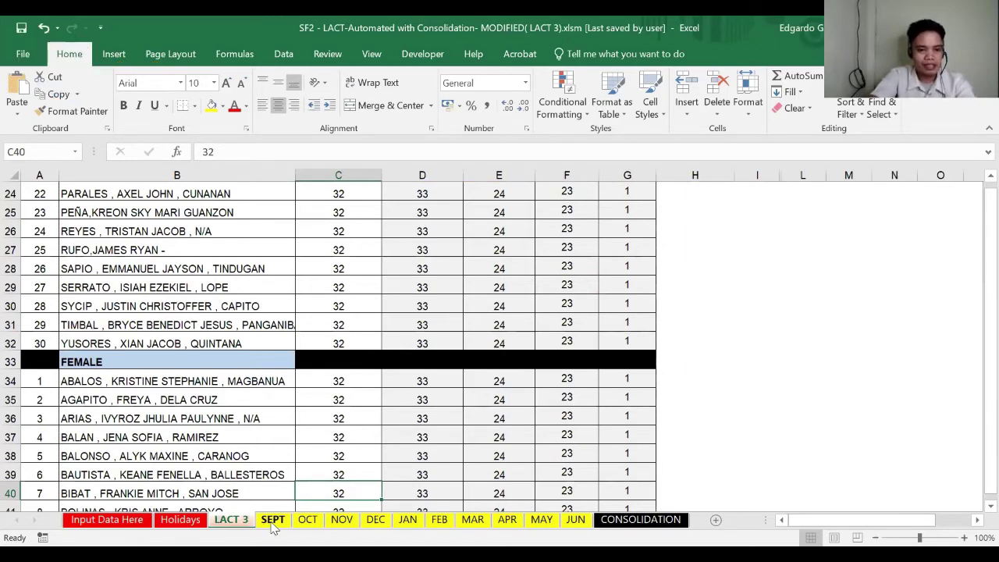
# Step: On the SEPT report, check where the learner names in the name column come from
pyautogui.click(274, 519)
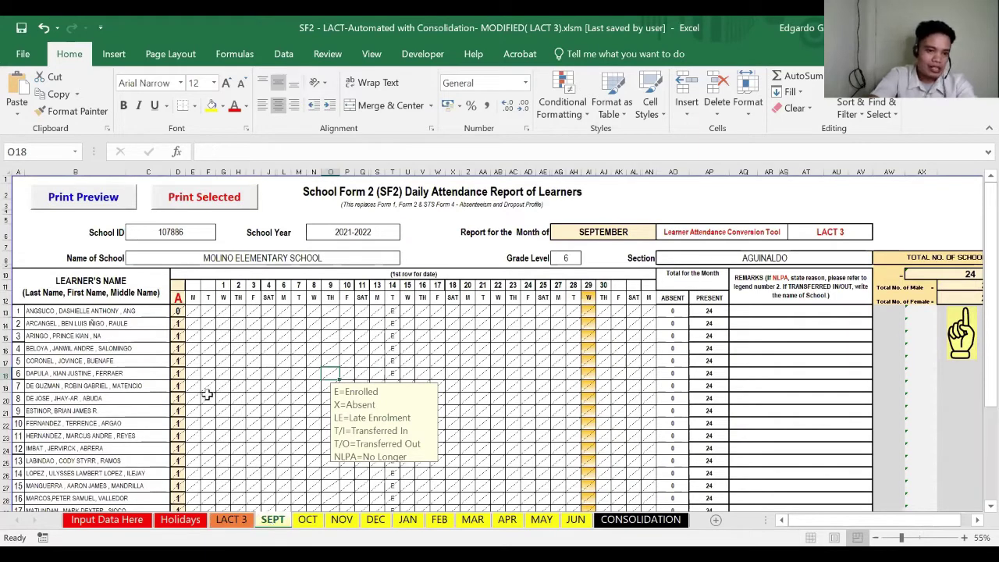
pyautogui.click(177, 166)
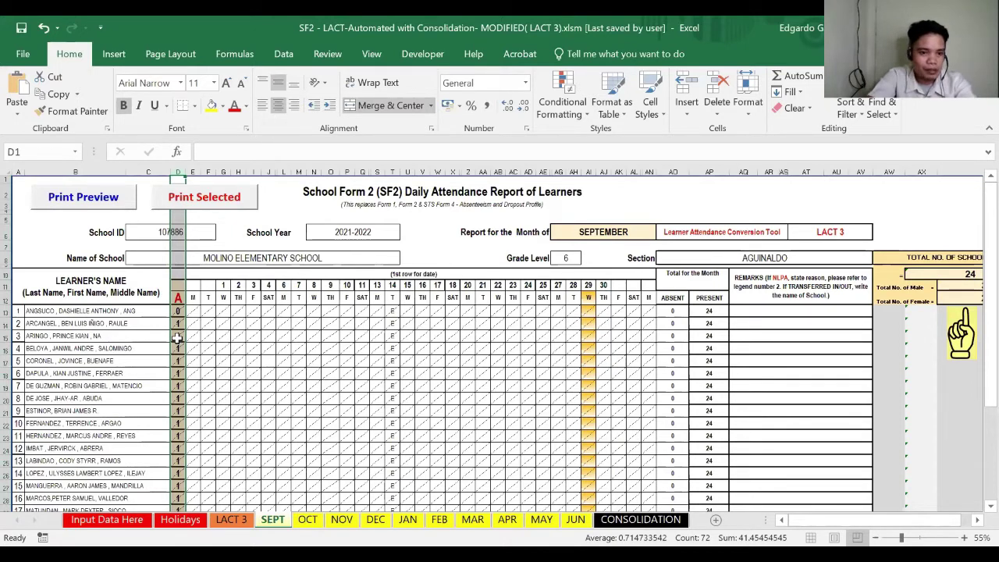
pyautogui.click(178, 310)
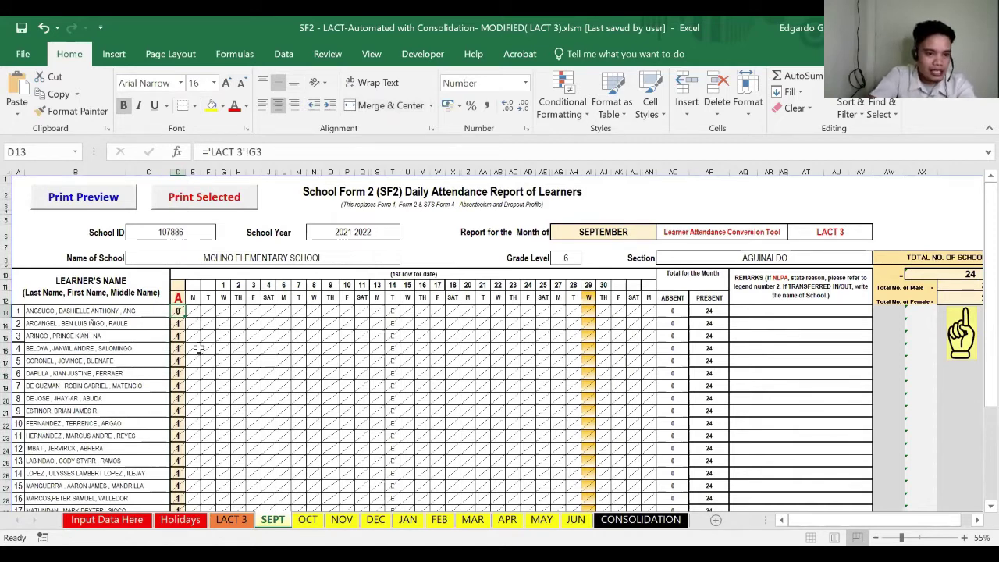
pyautogui.press('Down')
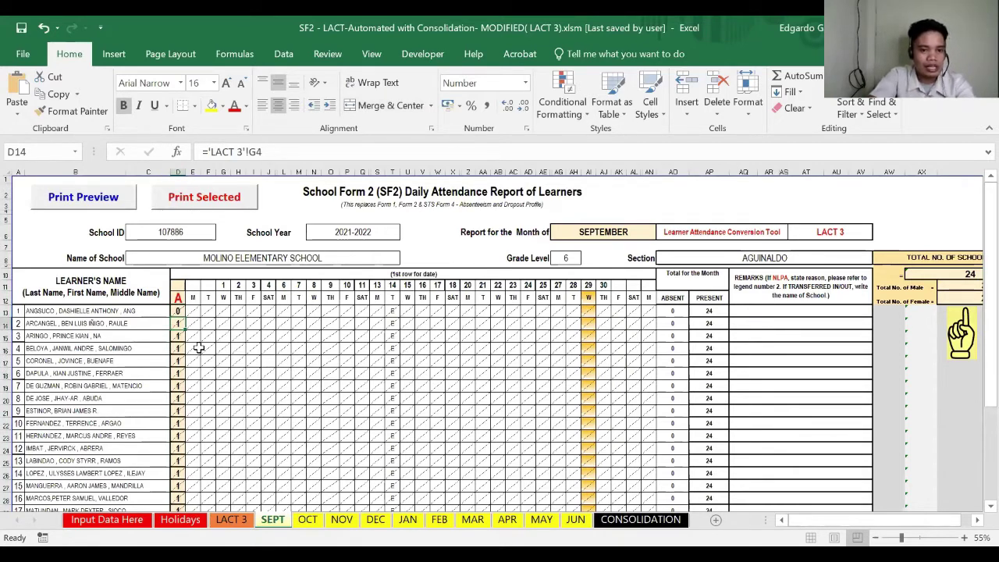
# Step: Mark learner 2 absent on day 21 and learner 3 absent on day 18 with X
pyautogui.click(479, 323)
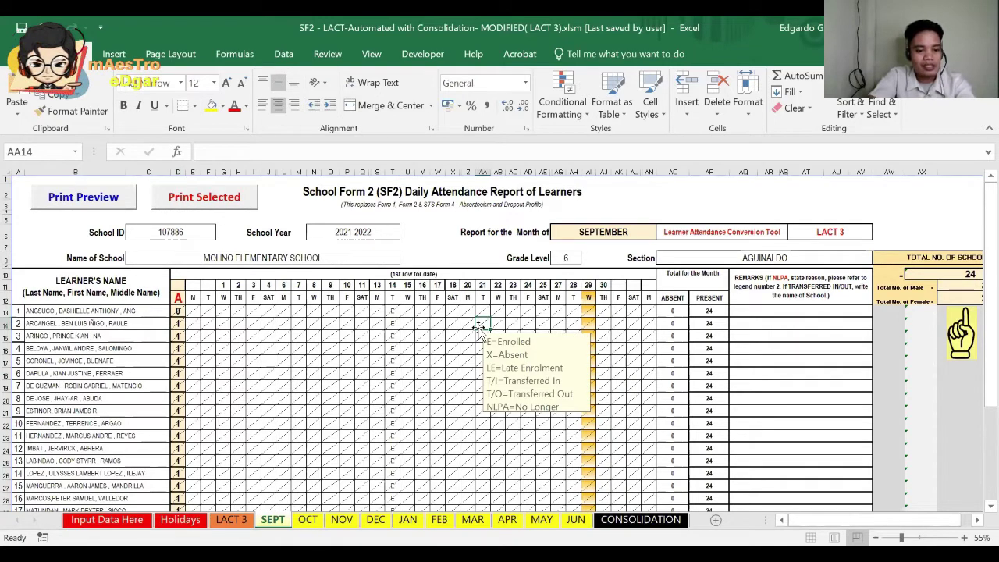
pyautogui.write('X')
pyautogui.click(453, 339)
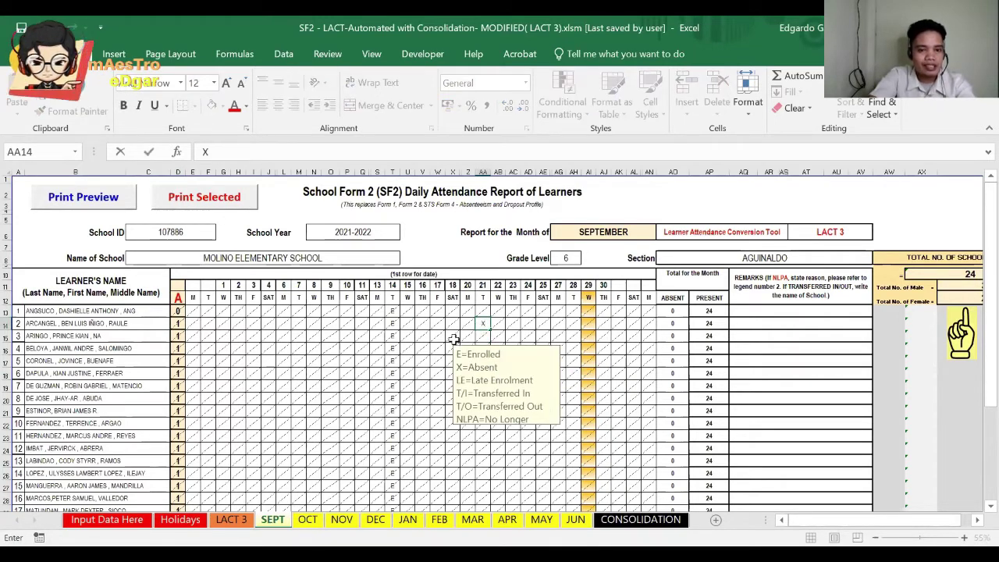
pyautogui.write('X')
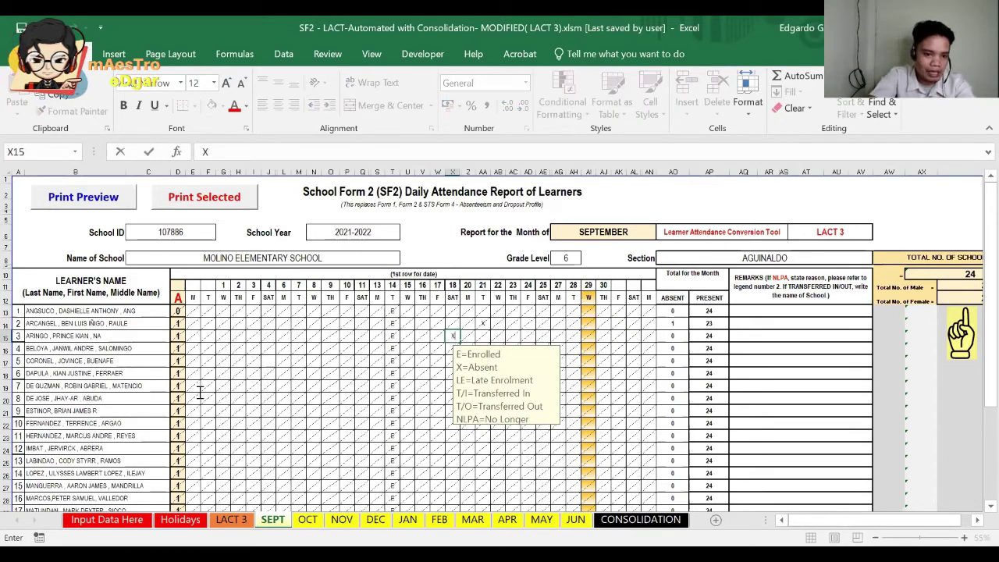
pyautogui.press('Return')
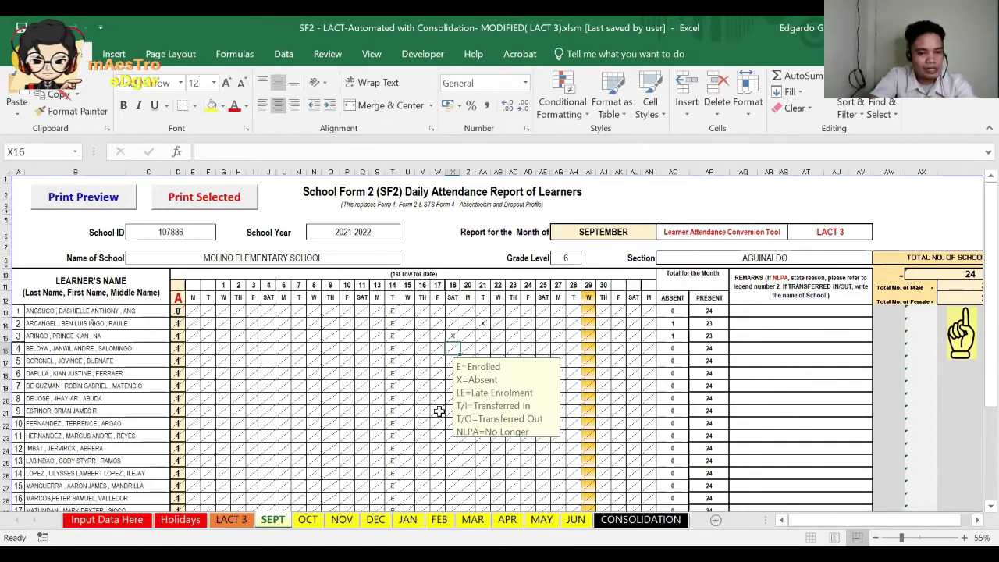
# Step: Inspect the attendance code hints on other day cells and learner 8's remarks cell
pyautogui.click(440, 412)
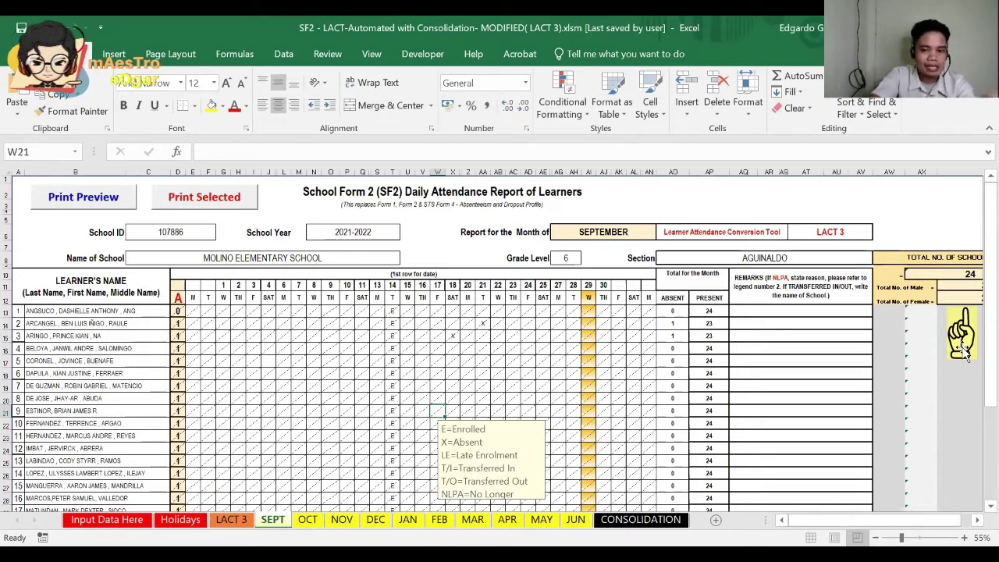
pyautogui.click(558, 397)
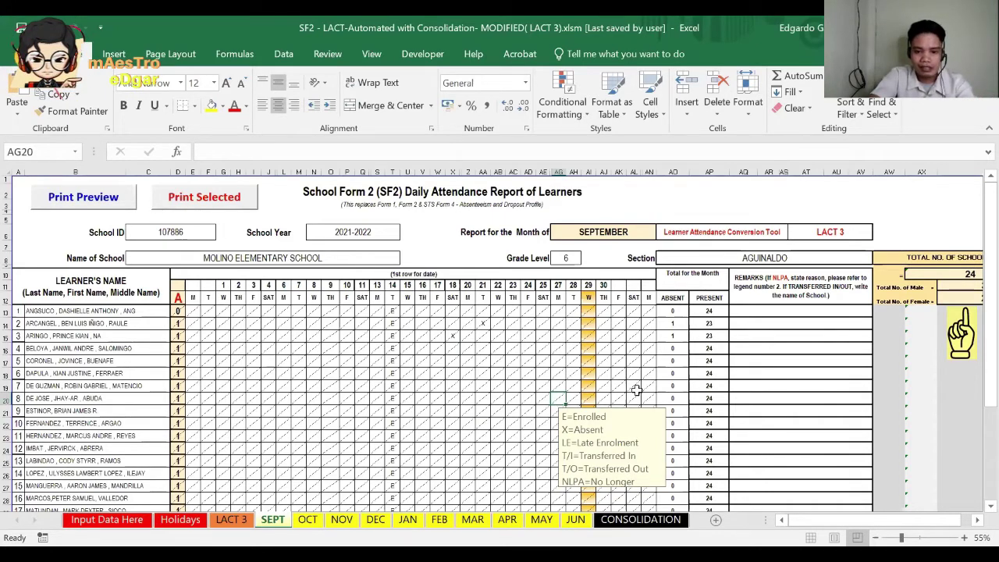
pyautogui.click(775, 394)
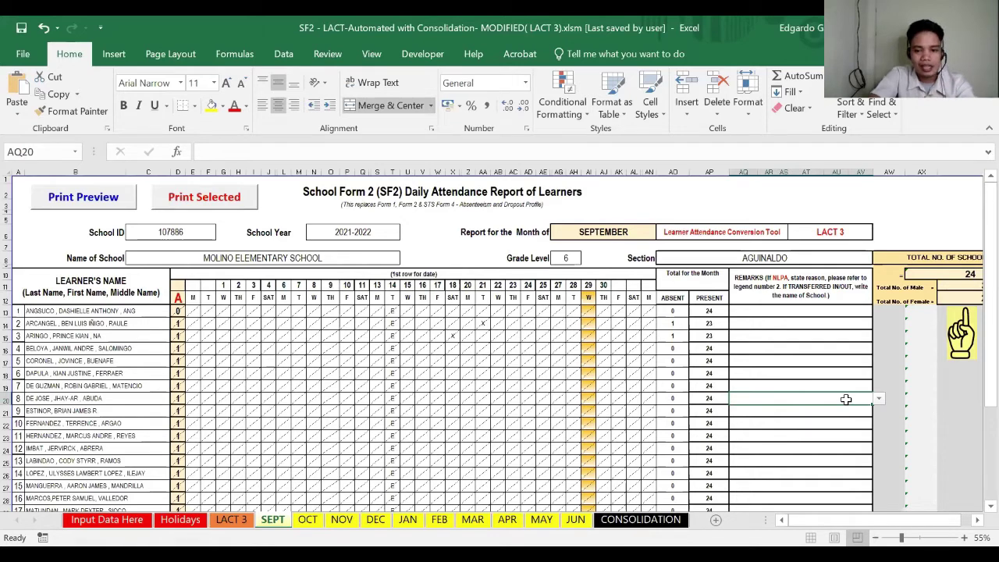
pyautogui.click(528, 461)
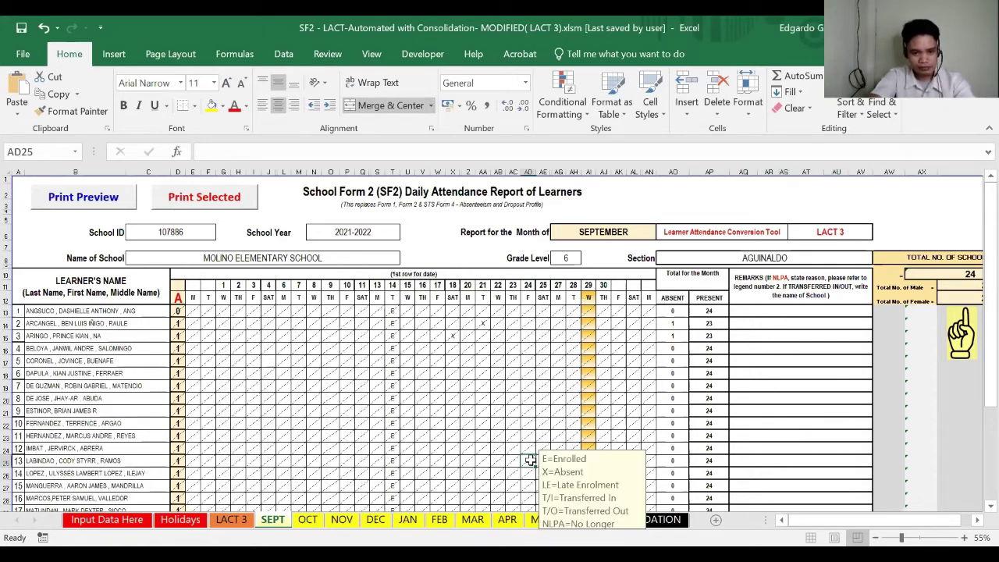
pyautogui.click(472, 410)
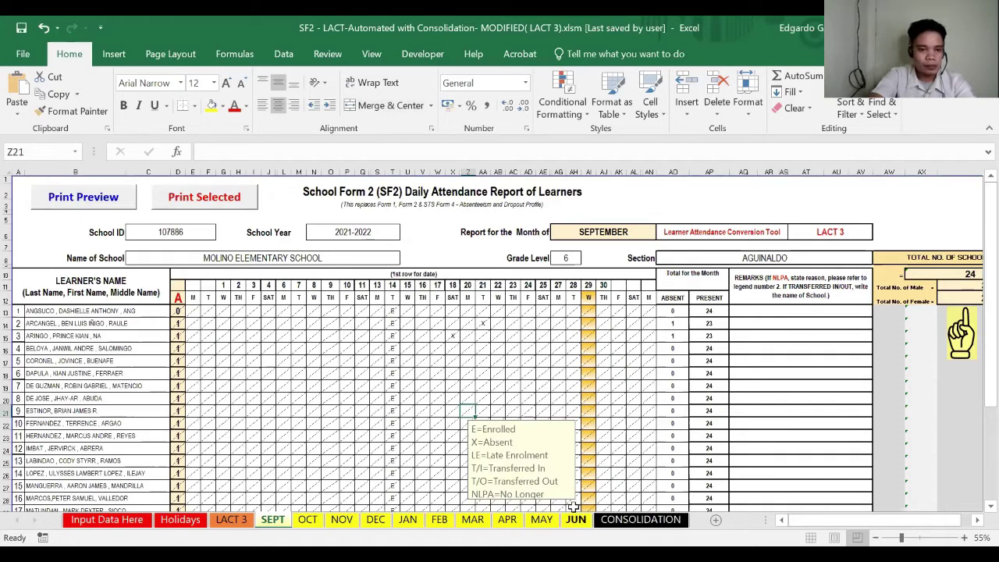
pyautogui.click(535, 384)
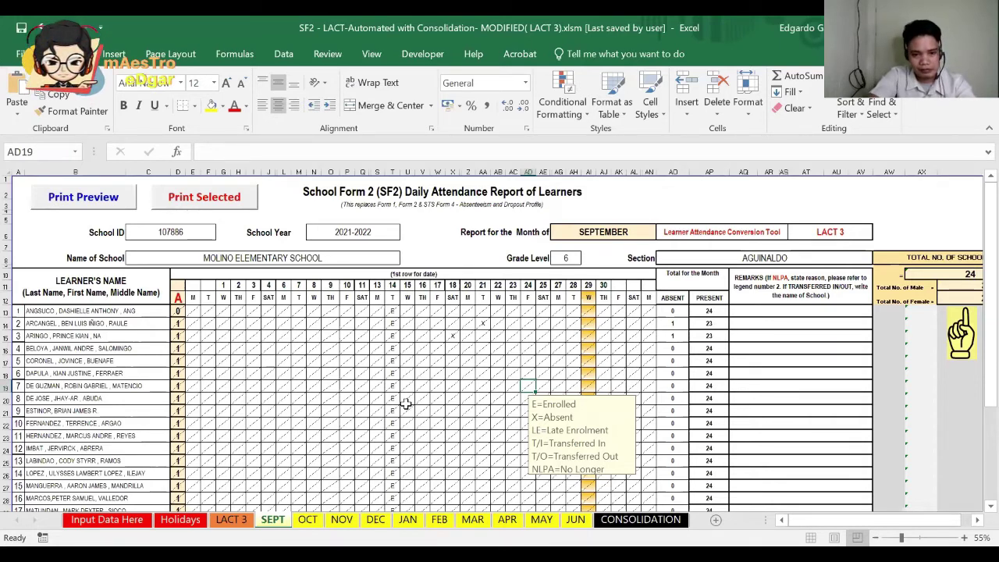
pyautogui.click(500, 310)
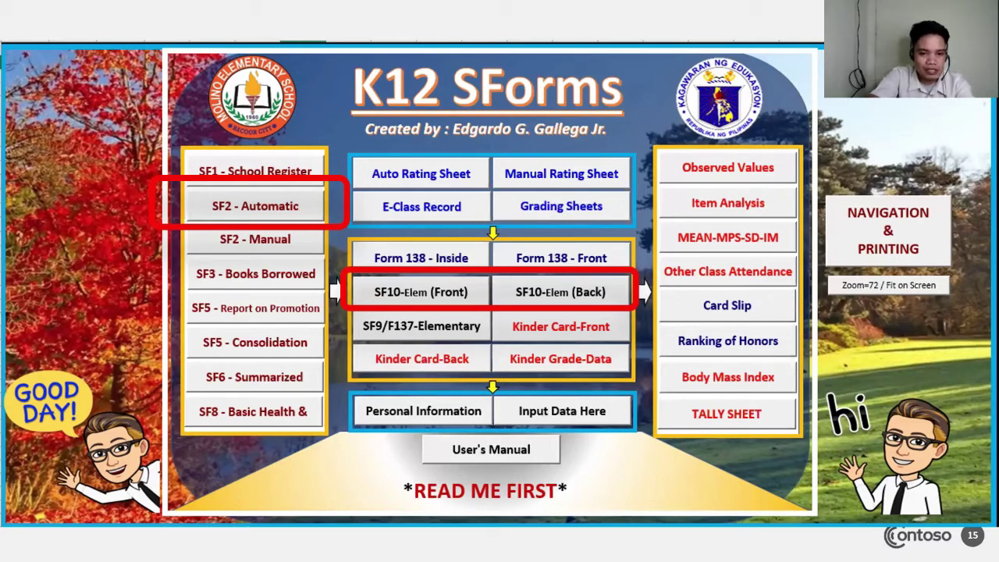
# Step: Bring up the overview grid of all 17 slides with the minus key
pyautogui.press('-')
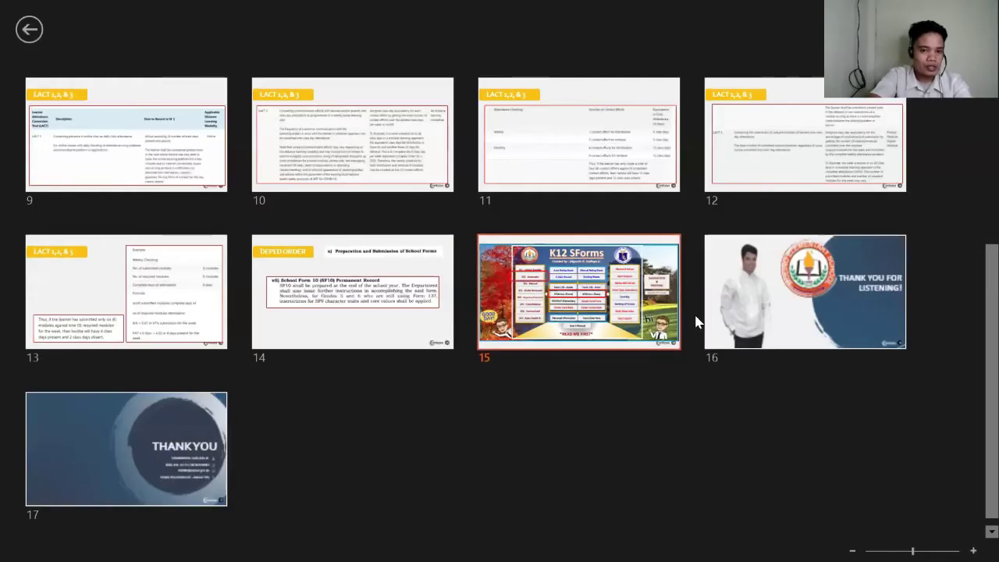
# Step: Pick slide 15, the K12 SForms slide, from the overview
pyautogui.click(687, 323)
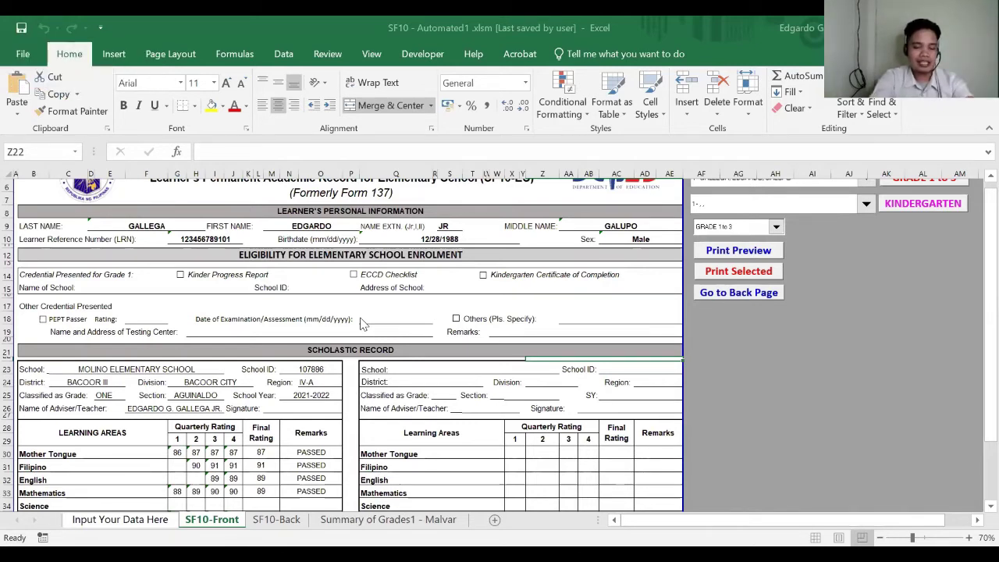
# Step: Go to the Input Your Data Here sheet and select the first learner's last name
pyautogui.click(290, 407)
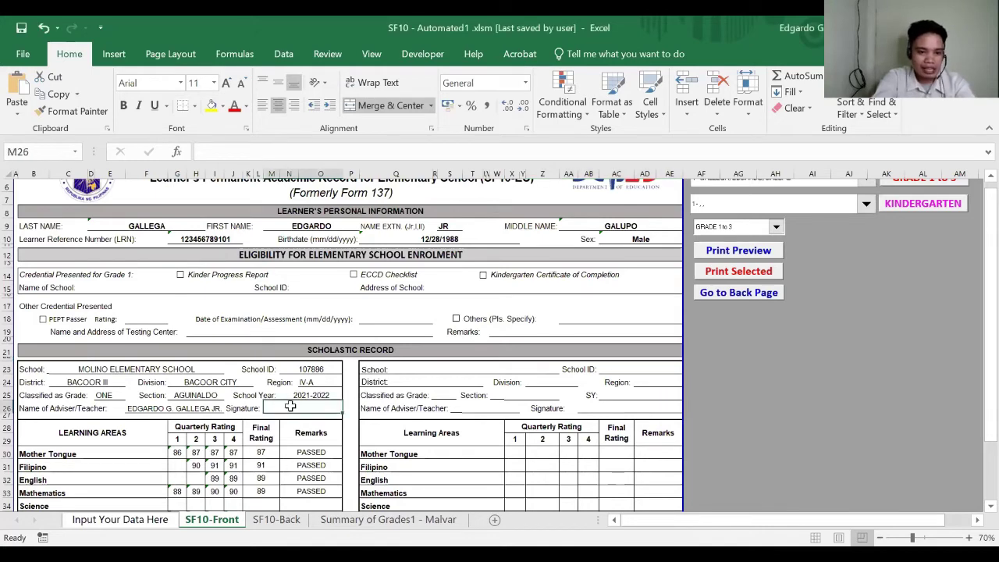
pyautogui.click(153, 522)
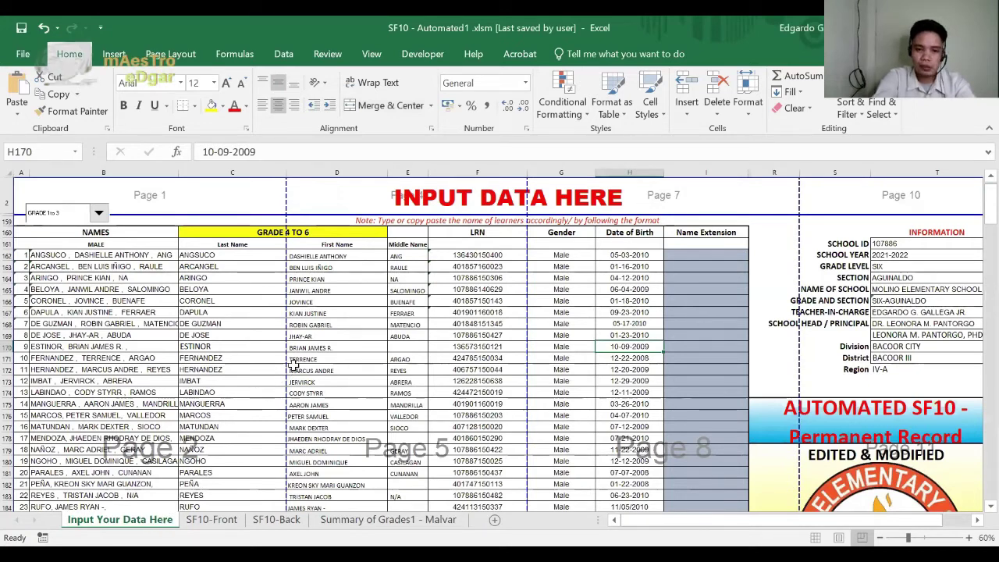
pyautogui.click(226, 259)
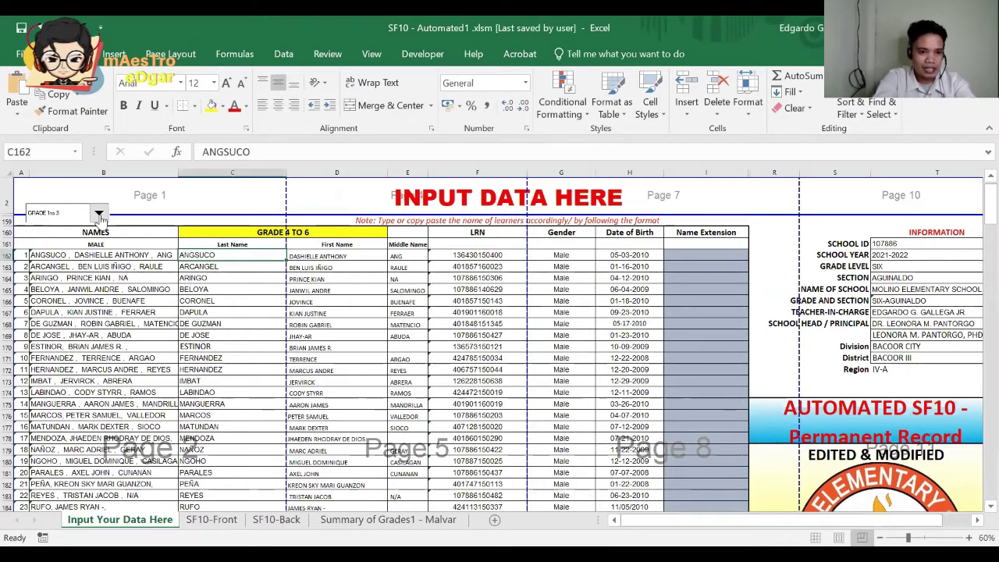
pyautogui.click(100, 214)
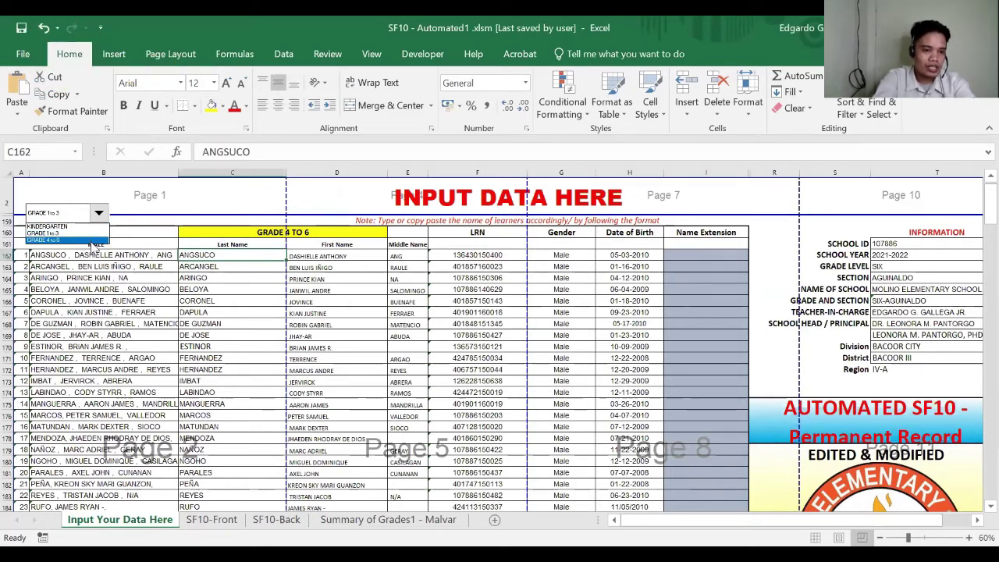
pyautogui.click(90, 240)
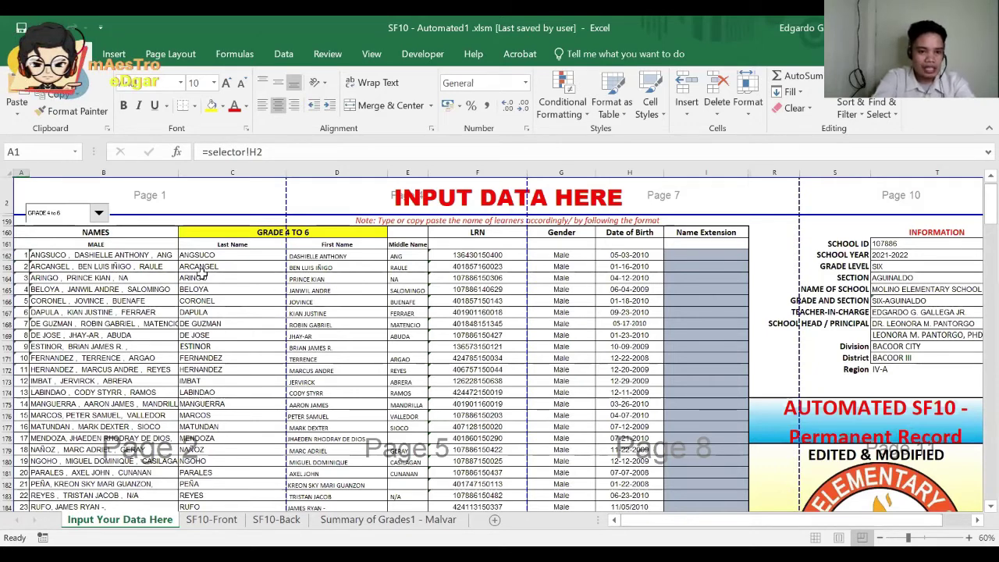
pyautogui.click(99, 287)
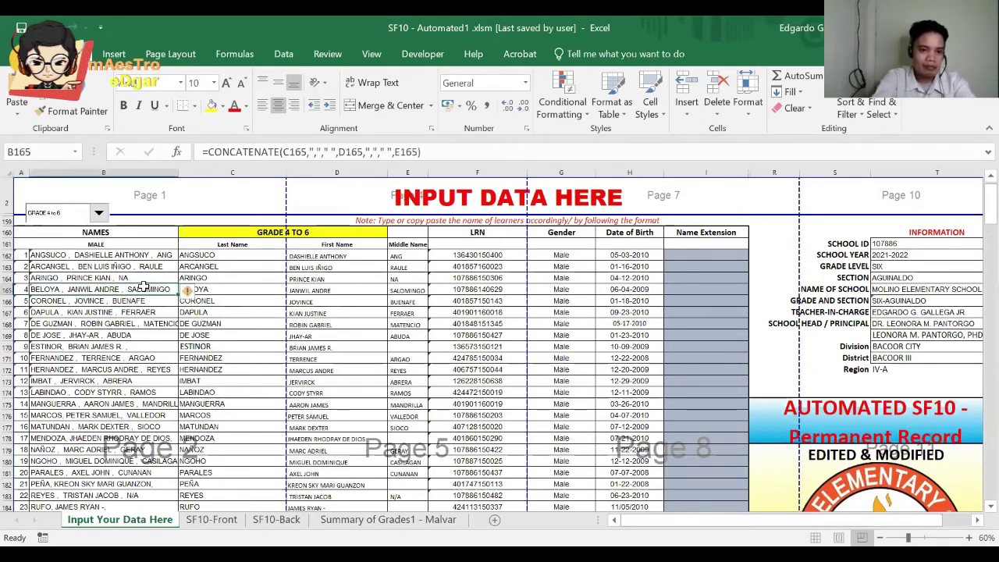
pyautogui.click(239, 287)
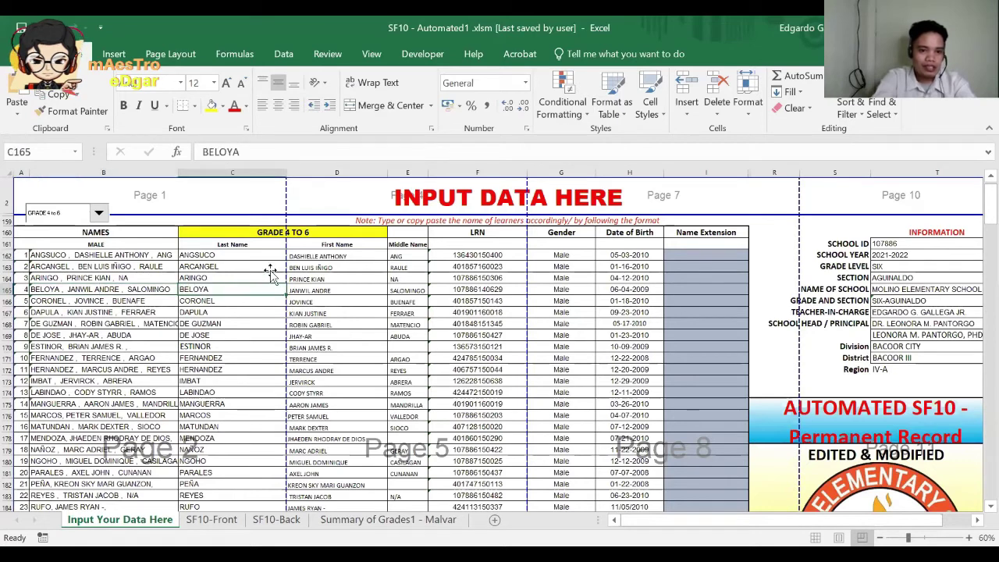
pyautogui.click(340, 266)
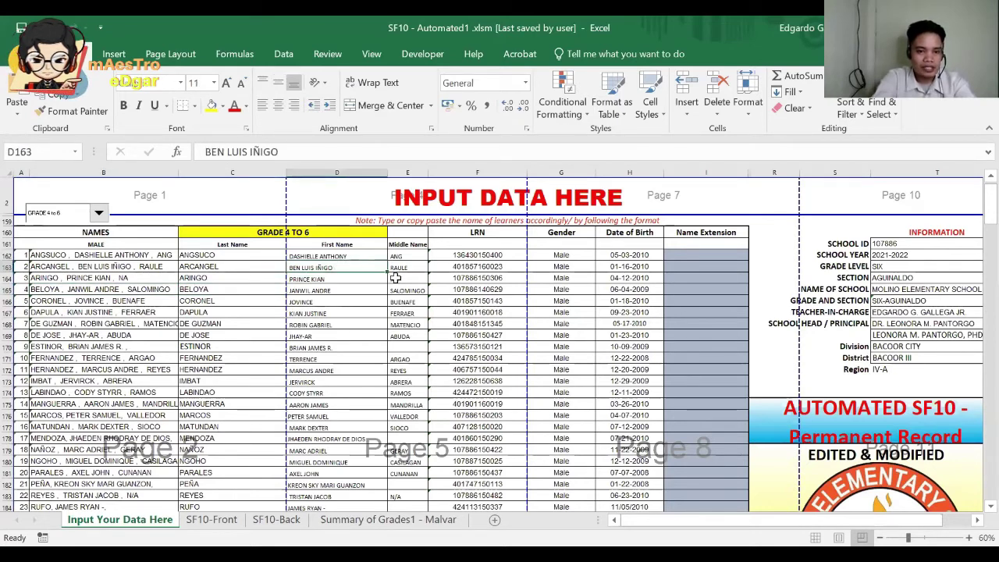
pyautogui.click(397, 279)
pyautogui.click(465, 279)
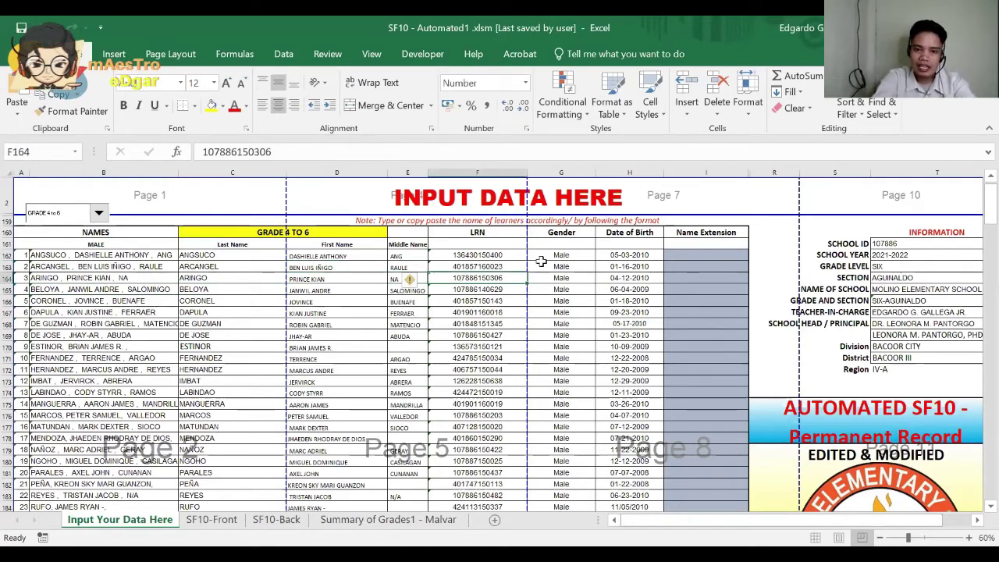
pyautogui.click(556, 266)
pyautogui.click(617, 266)
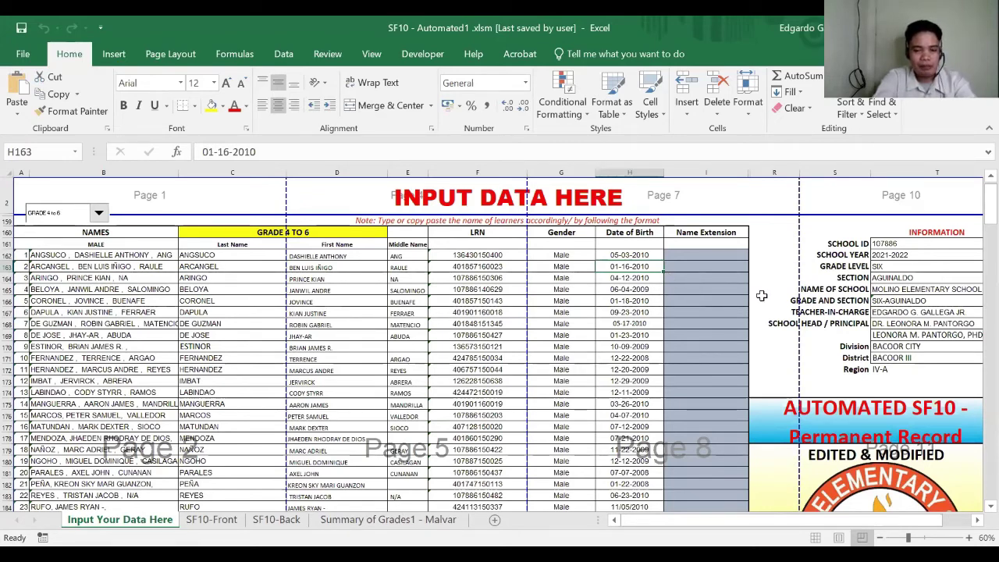
pyautogui.click(949, 244)
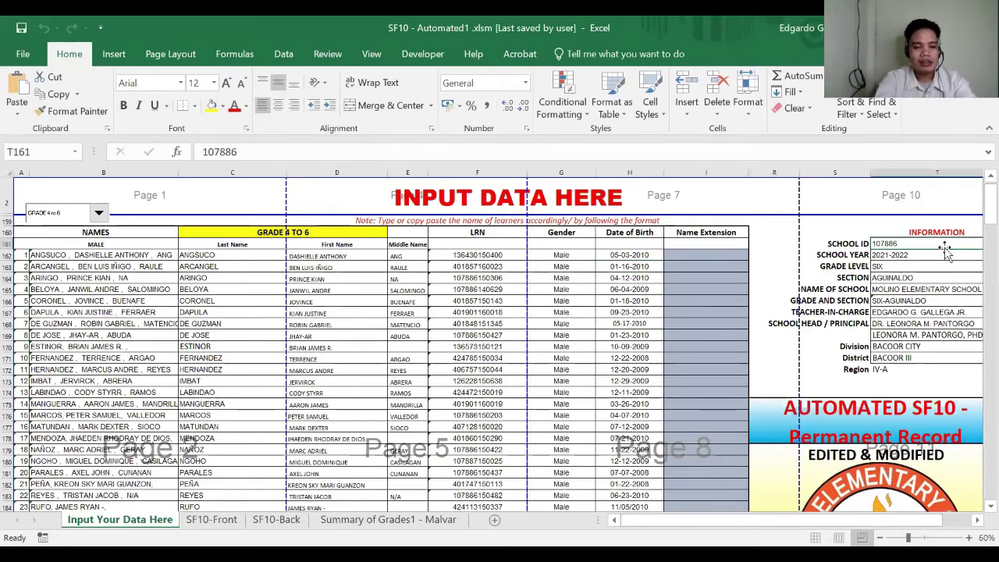
pyautogui.click(944, 250)
pyautogui.hscroll(1, 944, 247)
pyautogui.press('Up')
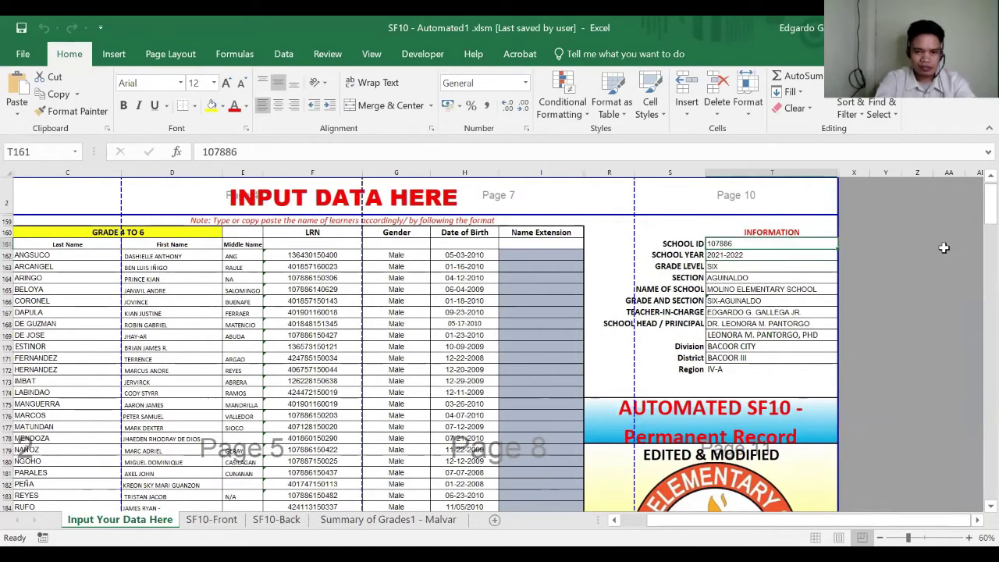
pyautogui.press('Down')
pyautogui.press('Down')
pyautogui.press('Up')
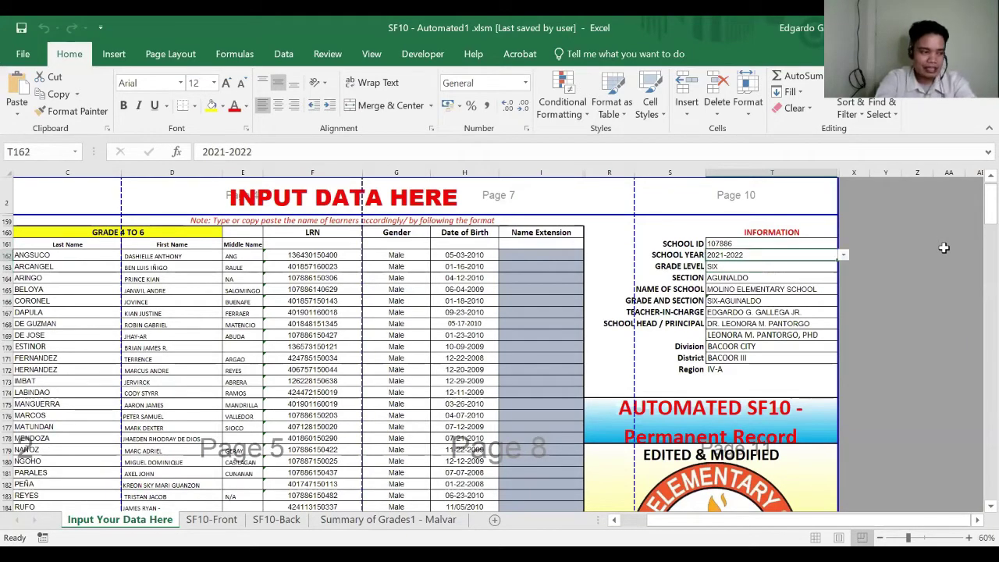
pyautogui.press('Down')
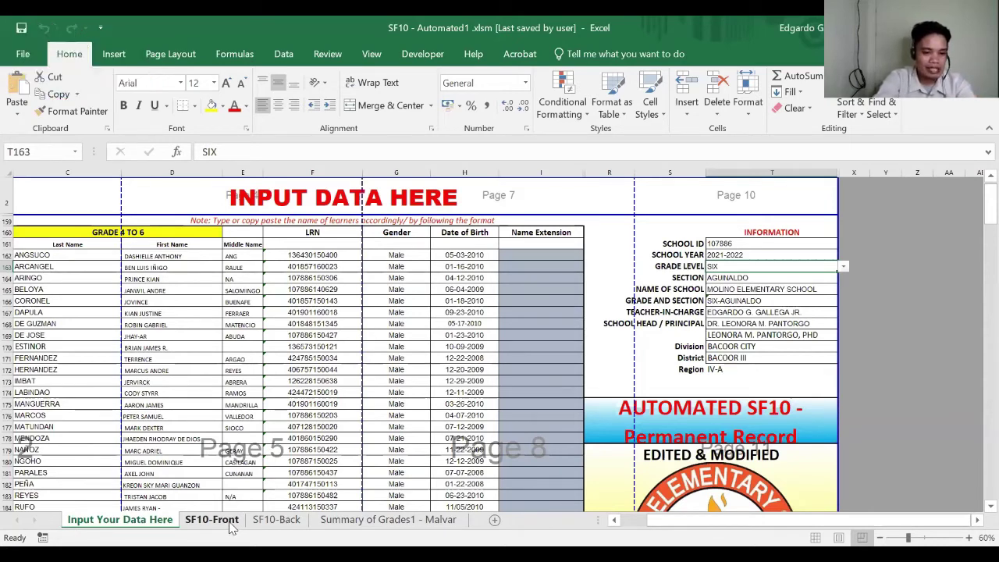
pyautogui.click(211, 520)
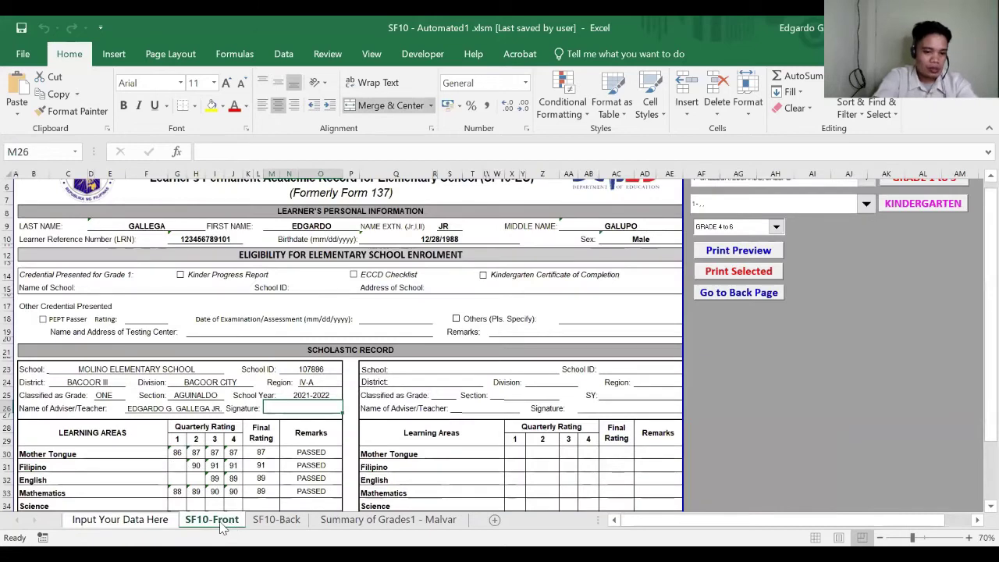
pyautogui.click(125, 520)
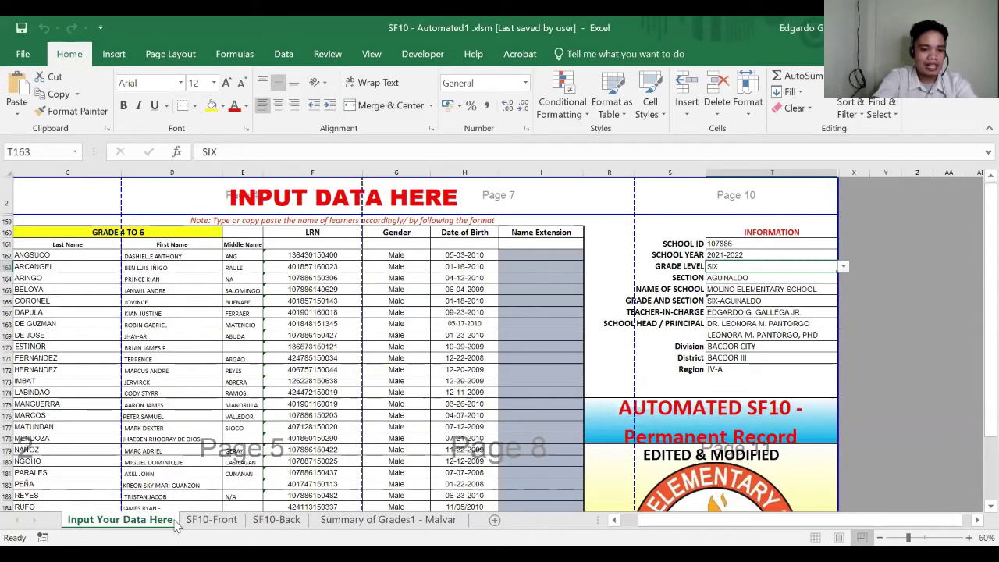
pyautogui.click(217, 521)
pyautogui.click(217, 521)
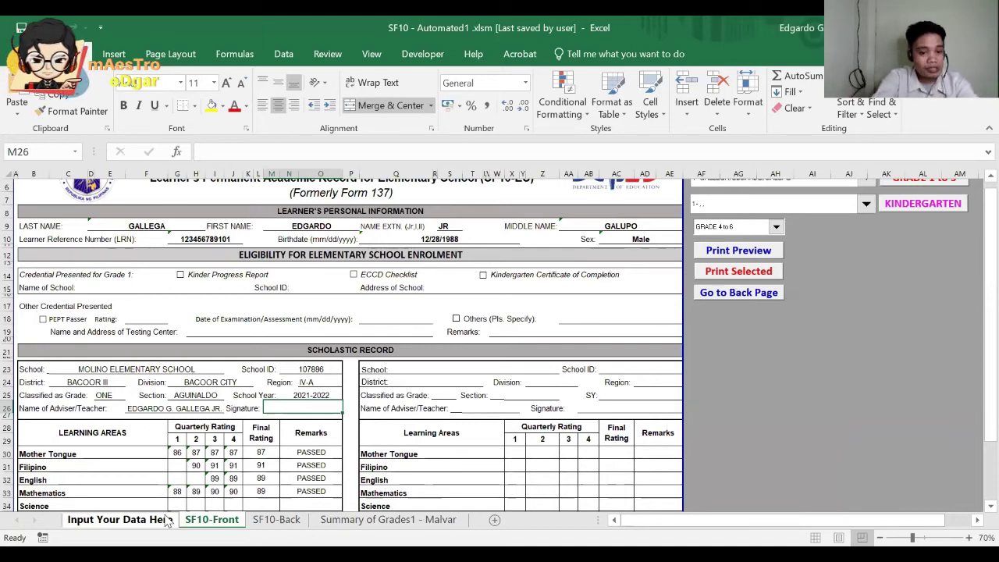
pyautogui.click(166, 521)
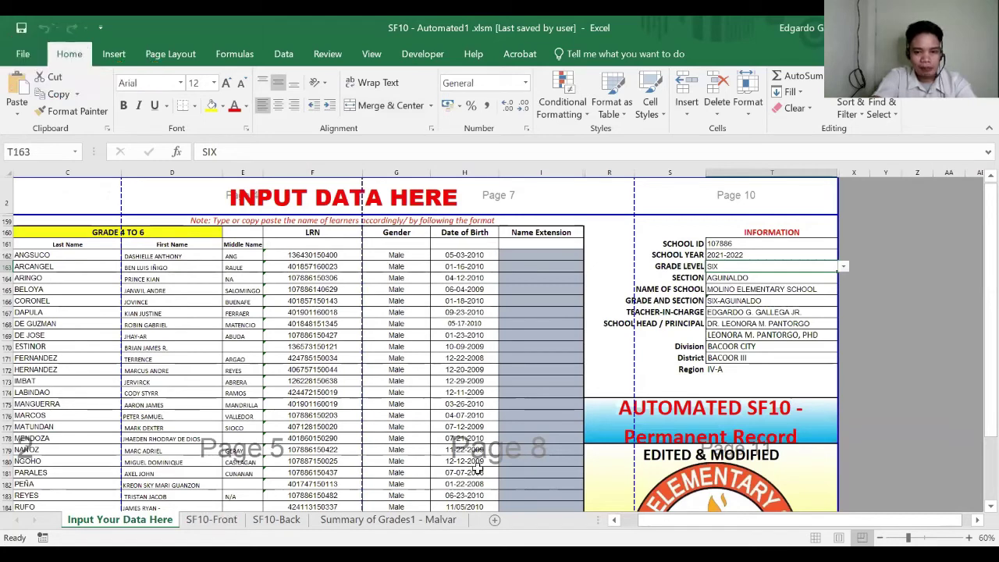
pyautogui.click(736, 411)
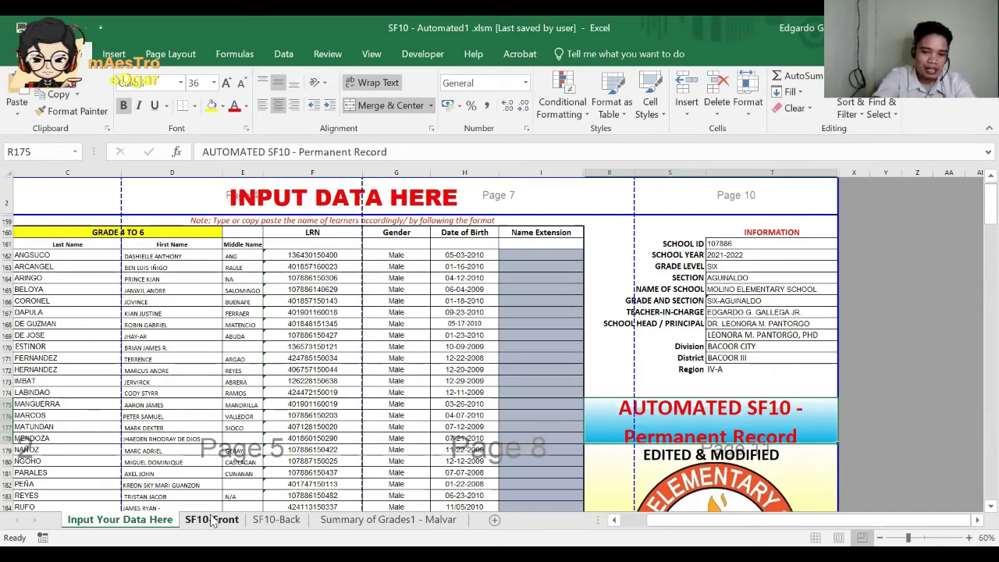
# Step: Return to the SF10-Front form and scroll up to its learner and grade selectors
pyautogui.click(212, 521)
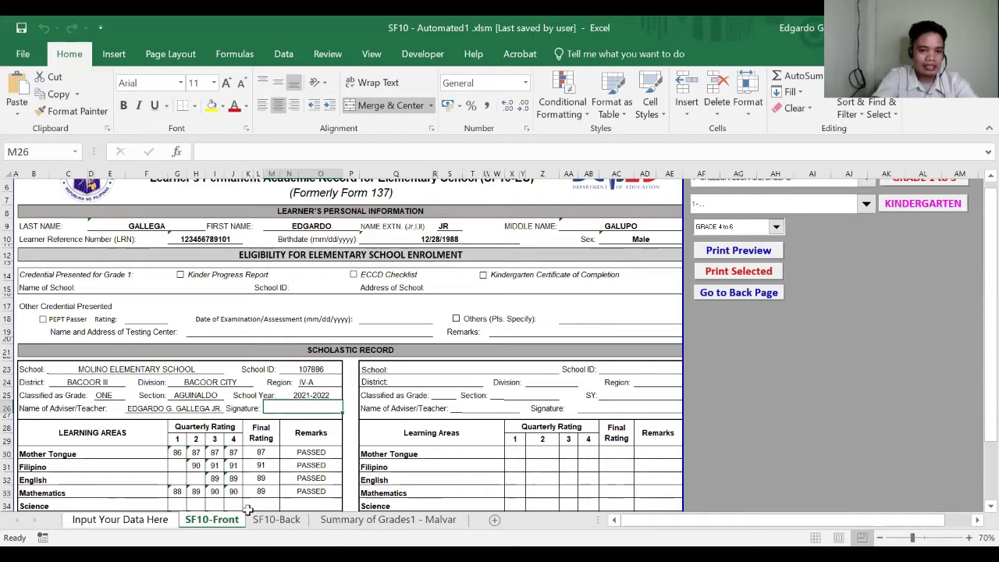
pyautogui.click(505, 398)
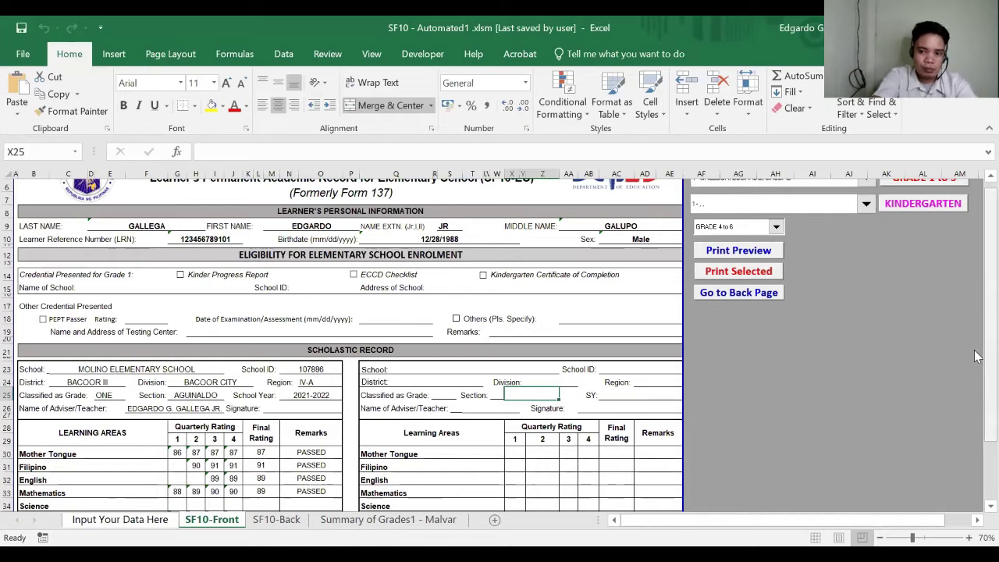
pyautogui.scroll(2, 975, 361)
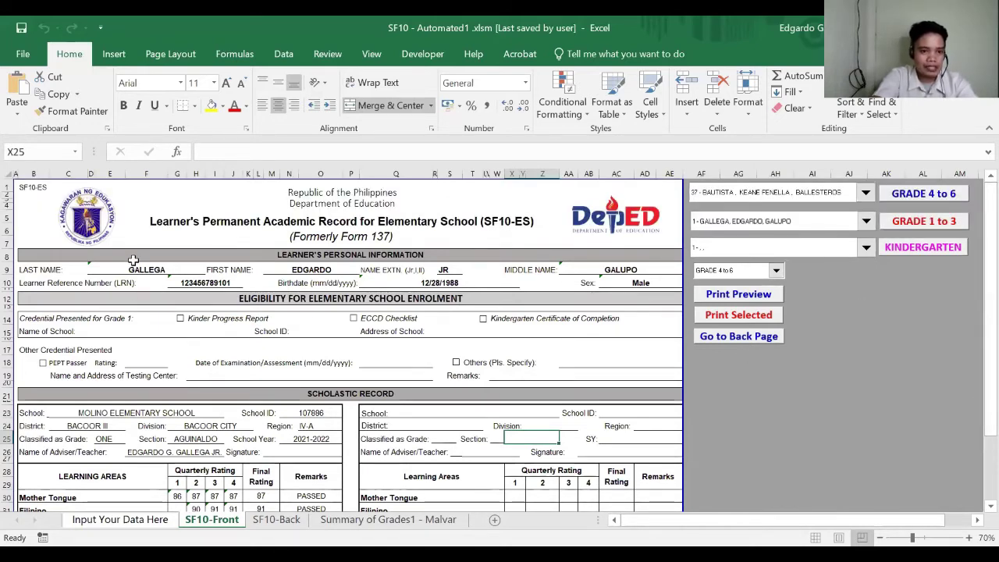
pyautogui.click(510, 317)
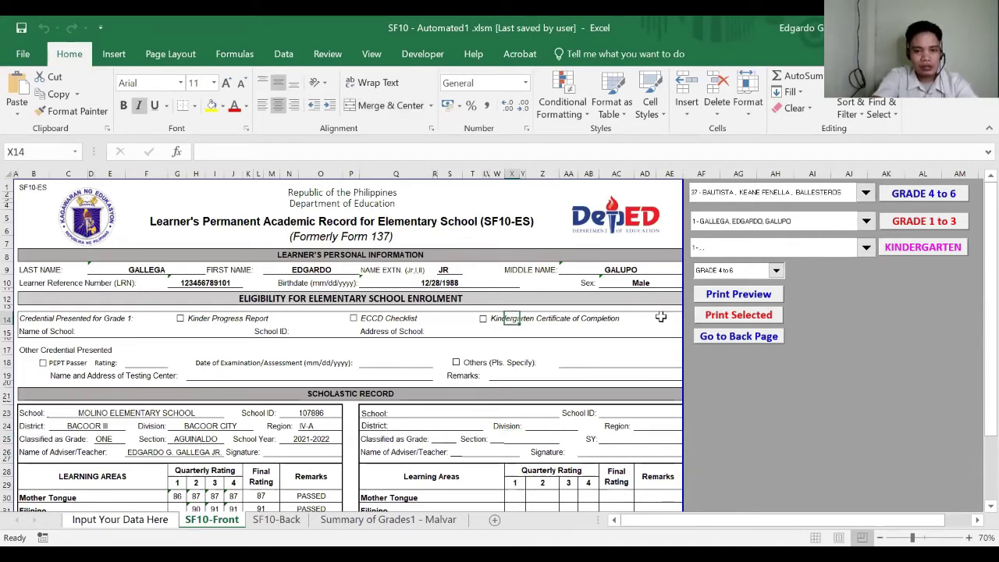
# Step: Keep GRADE 4 to 6 as the grade level and choose learner 24 in place of learner 27
pyautogui.click(776, 271)
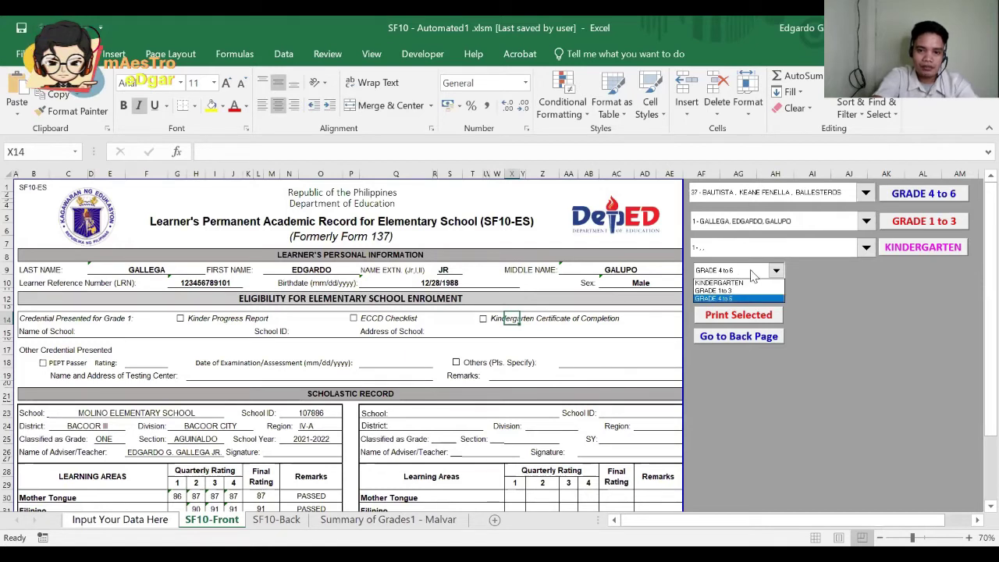
pyautogui.click(812, 282)
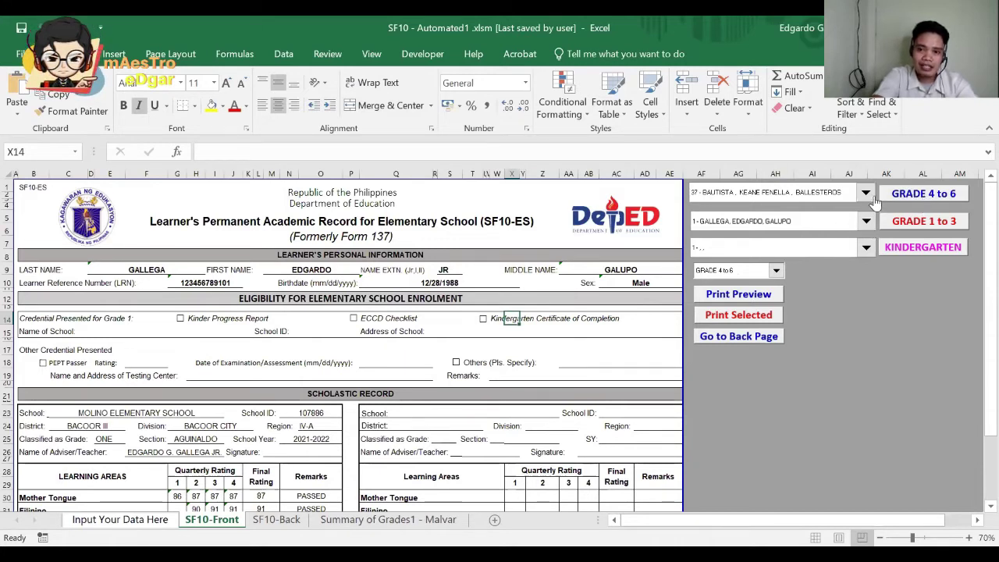
pyautogui.click(866, 196)
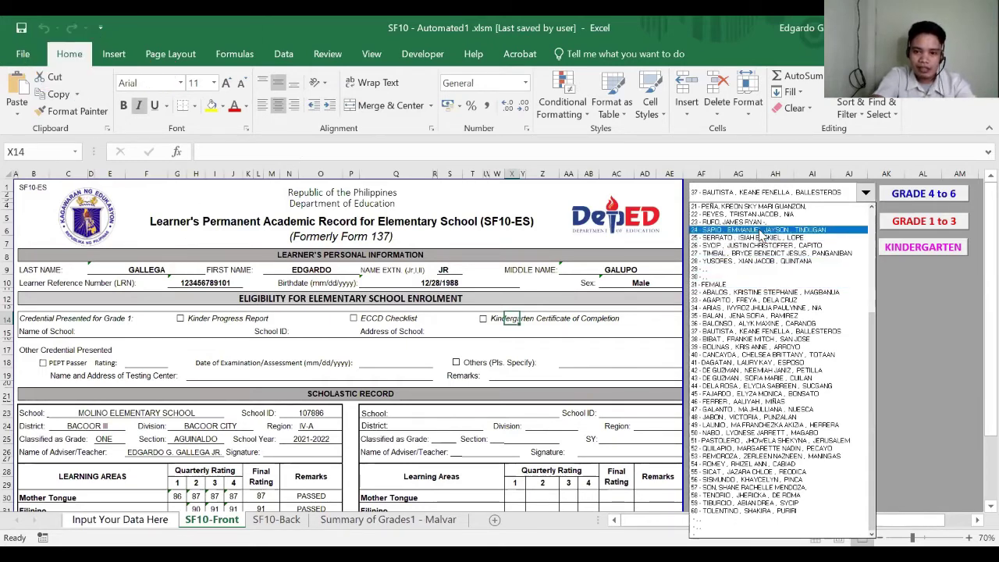
pyautogui.click(761, 232)
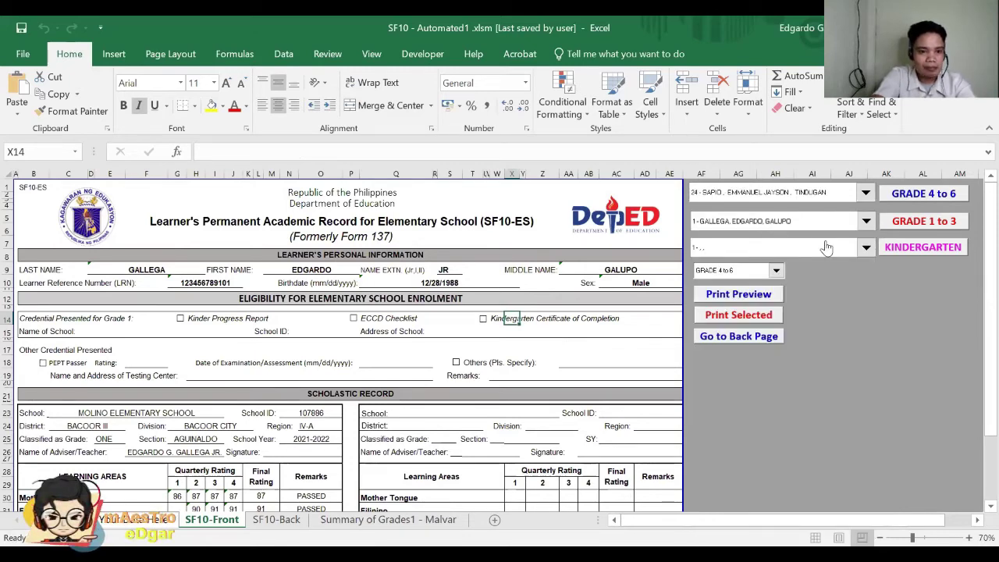
pyautogui.click(775, 273)
# Step: Reselect GRADE 4 to 6 so the form loads learner 24's Grade SIX record
pyautogui.click(734, 298)
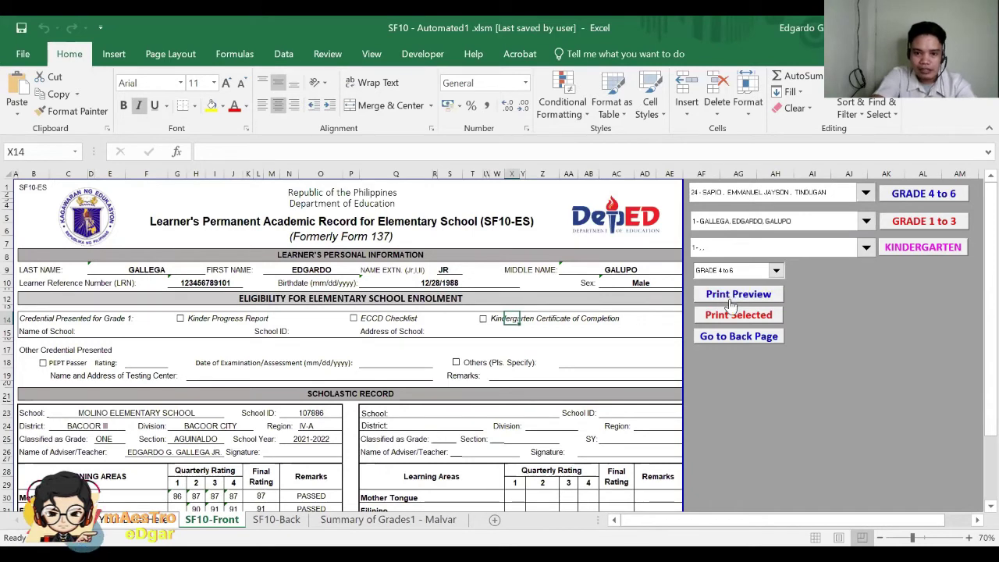
pyautogui.click(775, 271)
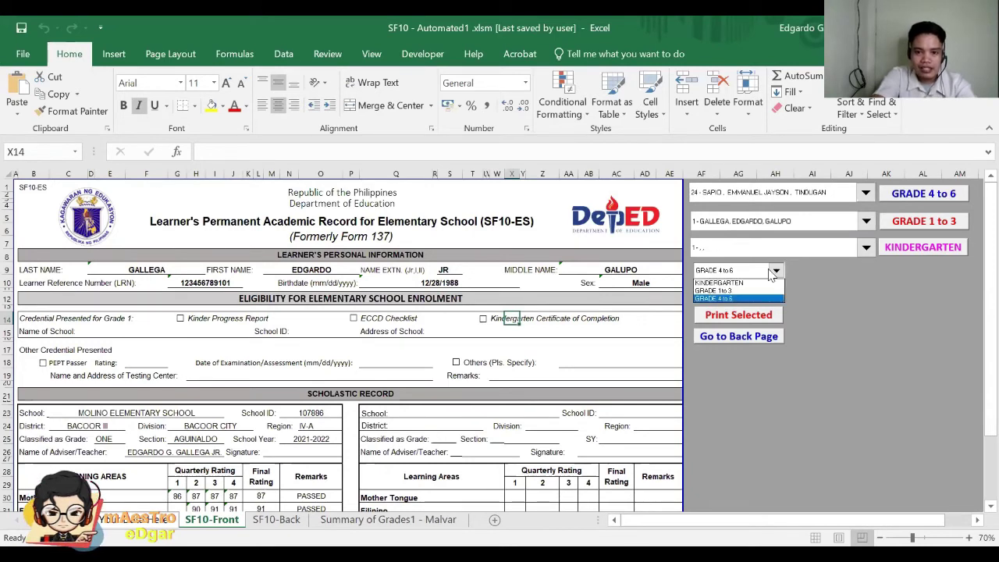
pyautogui.click(775, 271)
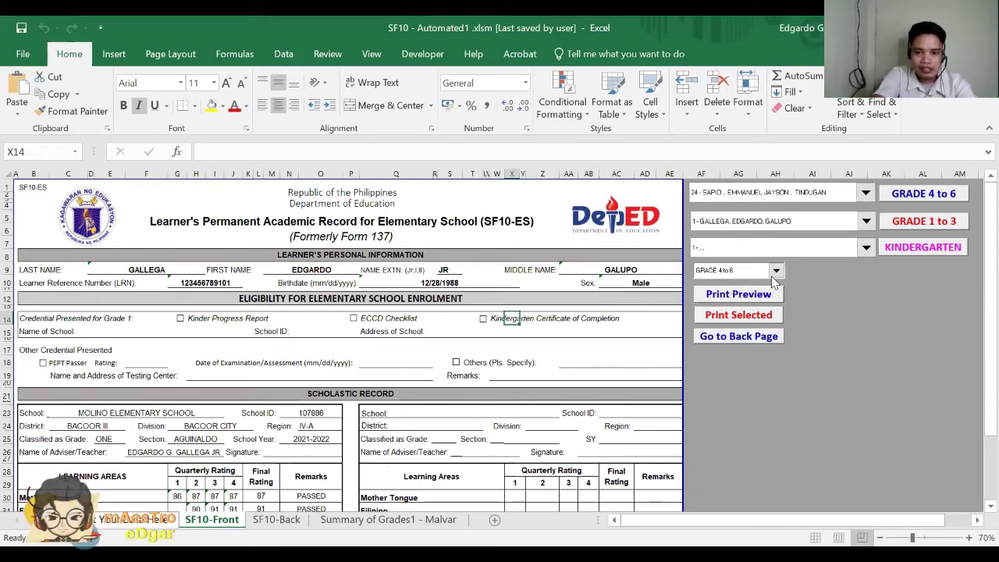
pyautogui.click(772, 273)
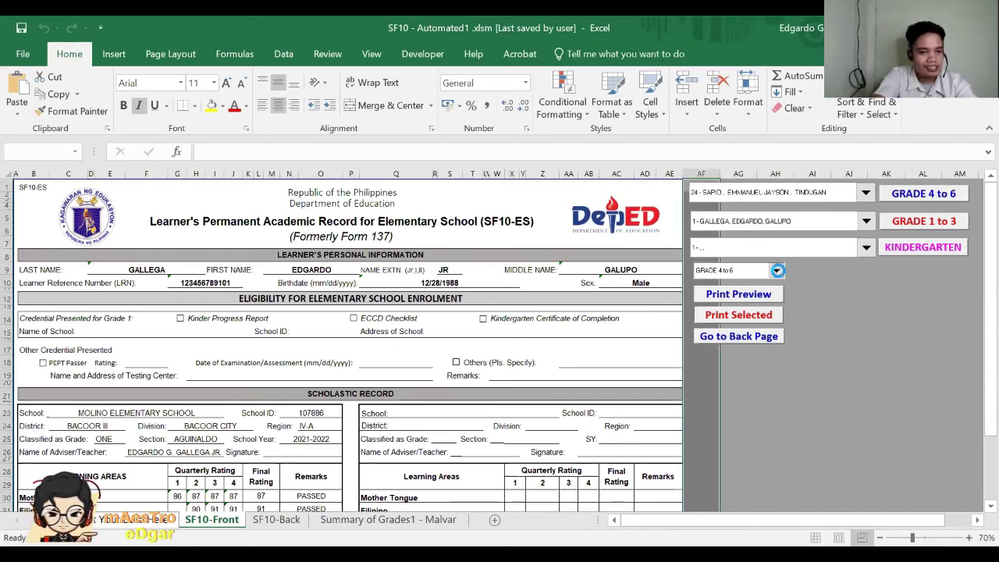
pyautogui.click(727, 295)
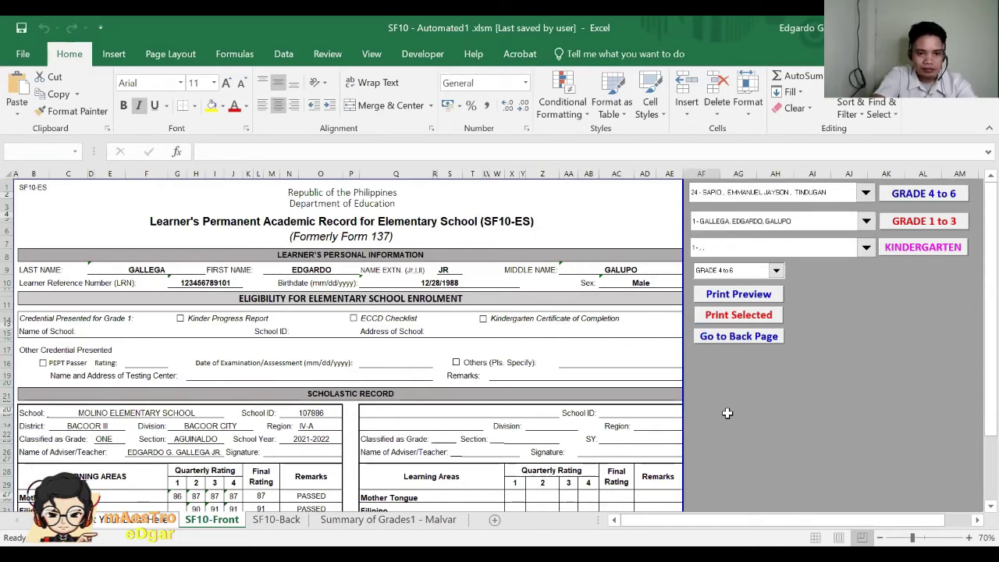
pyautogui.click(776, 270)
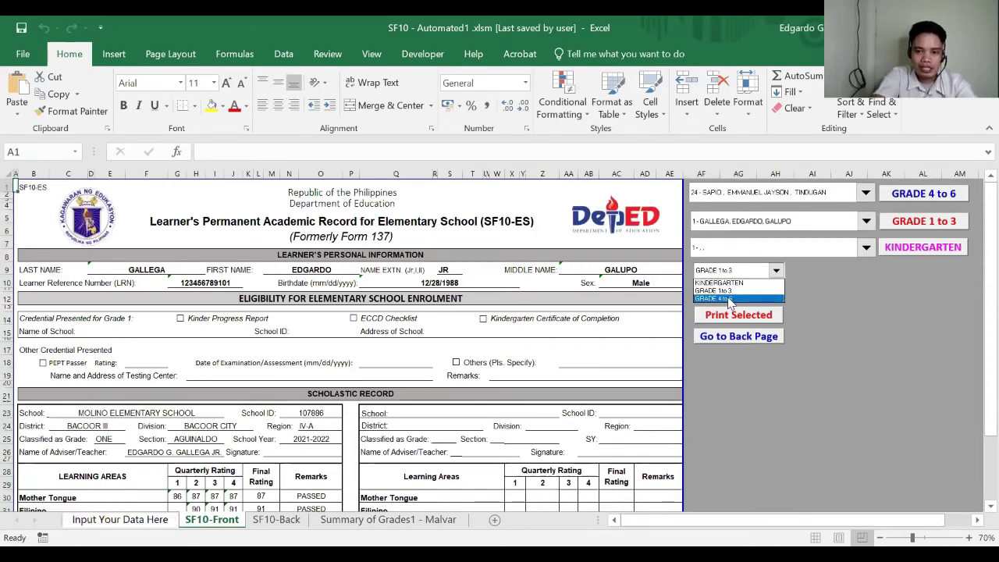
pyautogui.click(730, 299)
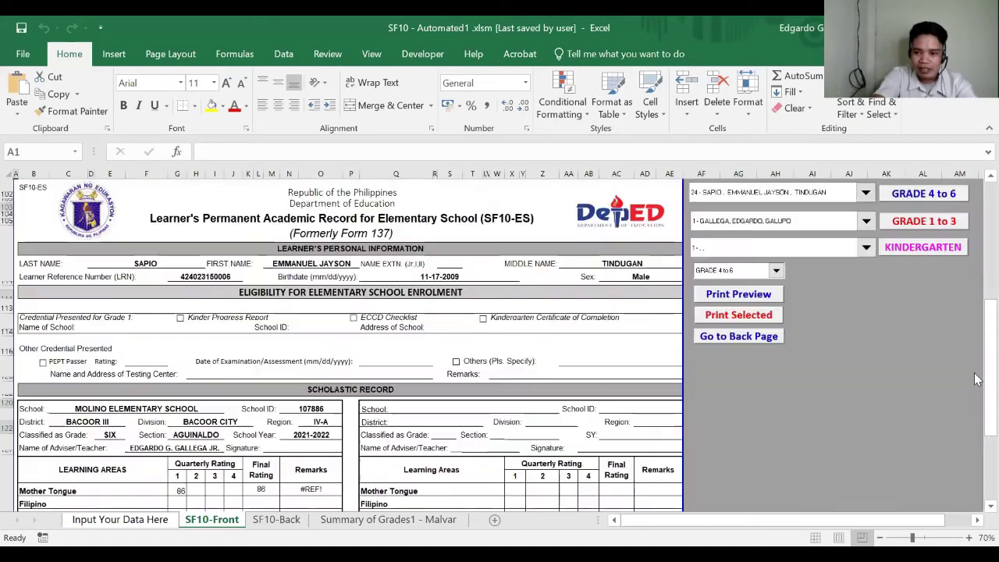
pyautogui.click(318, 328)
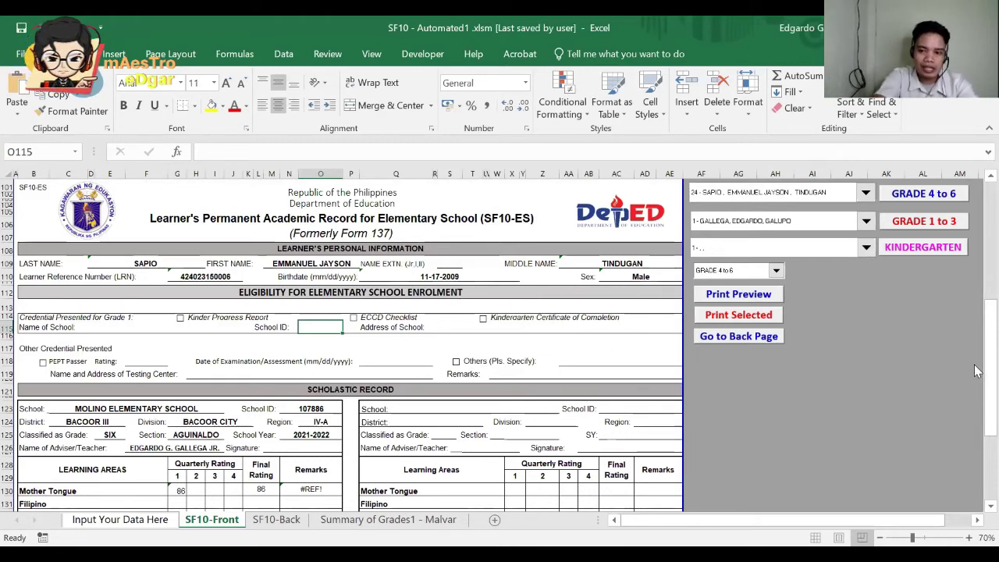
pyautogui.scroll(-2, 976, 414)
pyautogui.scroll(-7, 976, 453)
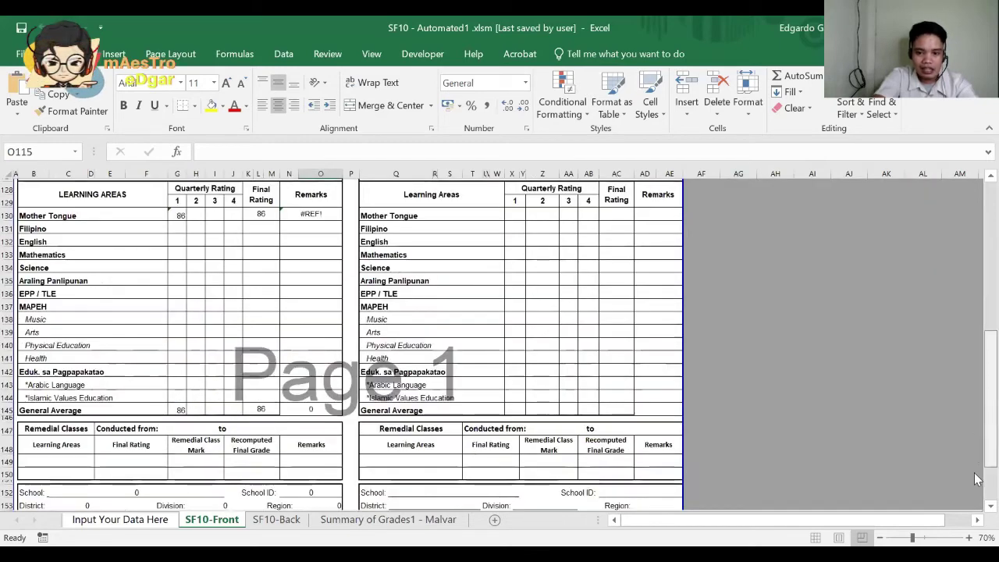
pyautogui.scroll(-9, 976, 492)
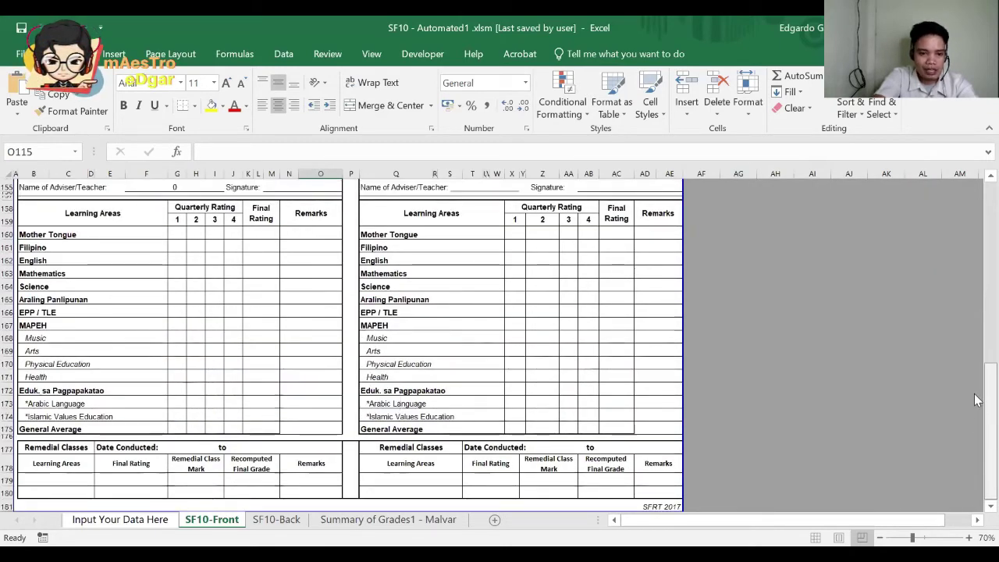
pyautogui.scroll(1, 976, 401)
pyautogui.scroll(12, 976, 338)
pyautogui.scroll(5, 975, 337)
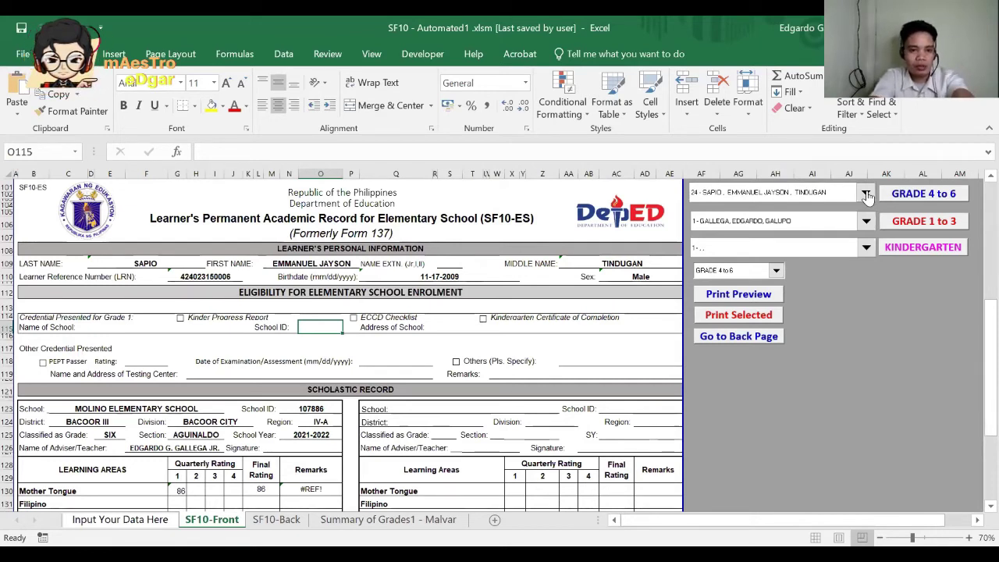
# Step: Check the Classified as Grade fields, then load other learners from the list, ending on learner 43
pyautogui.click(148, 429)
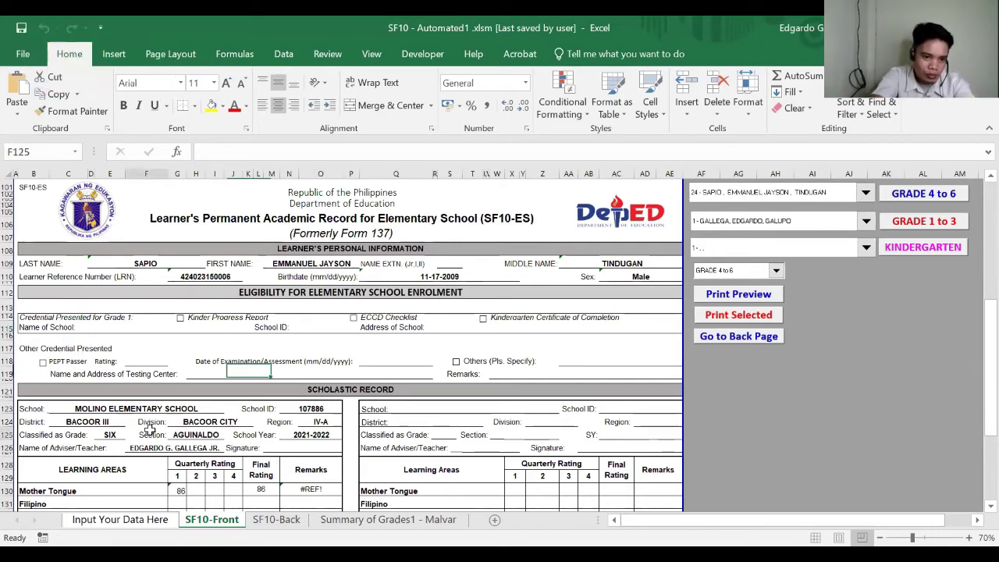
pyautogui.click(457, 430)
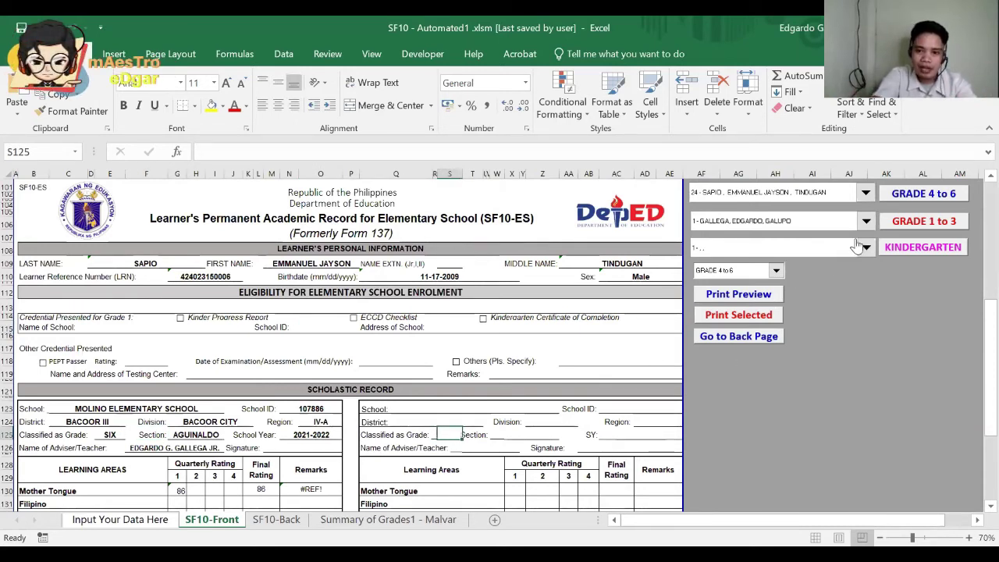
pyautogui.click(867, 194)
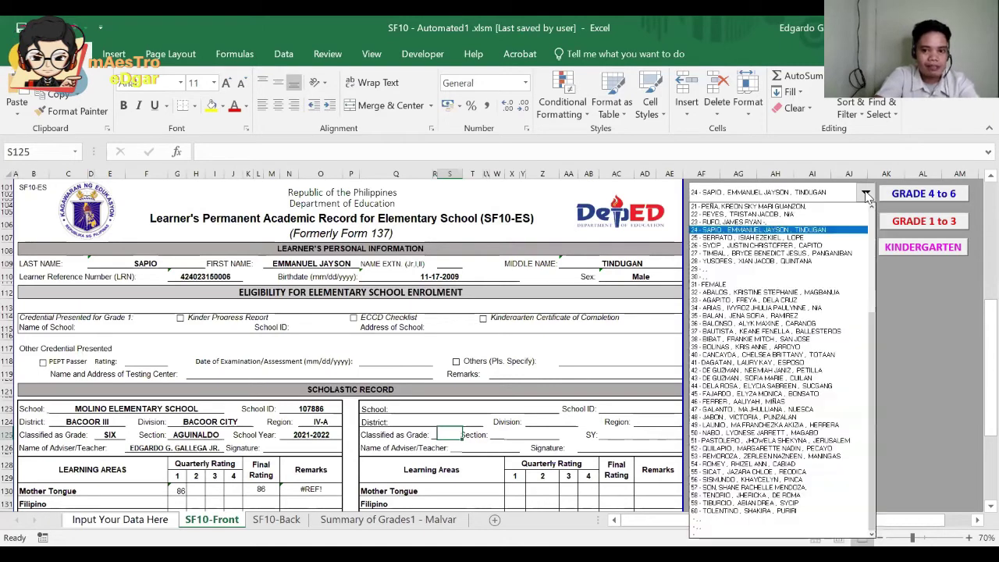
pyautogui.click(753, 327)
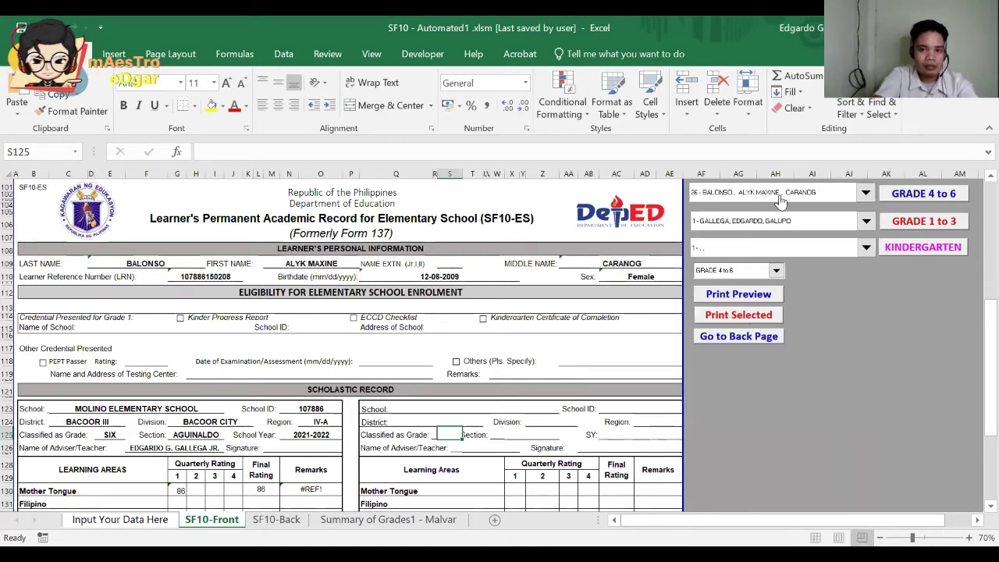
pyautogui.click(160, 267)
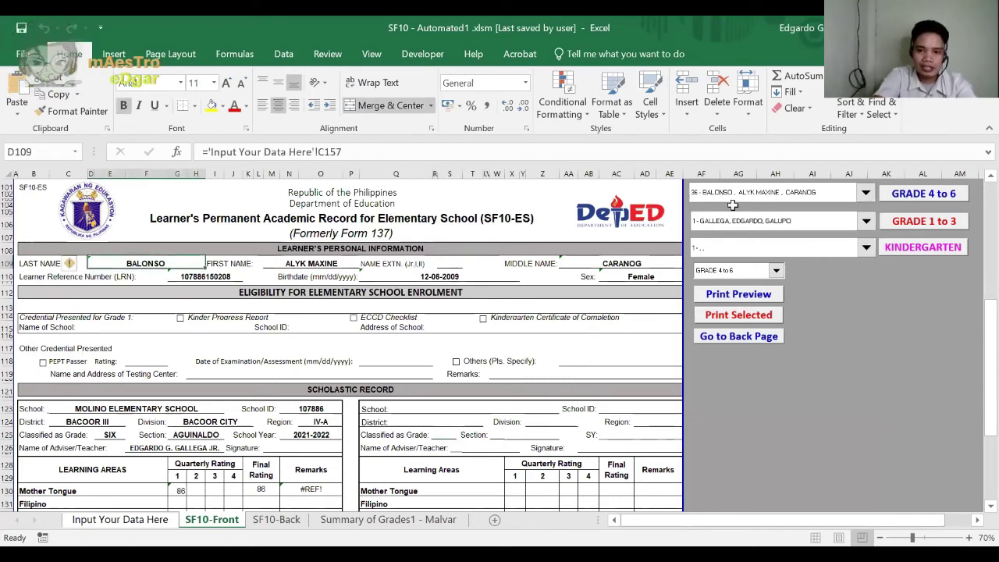
pyautogui.click(772, 203)
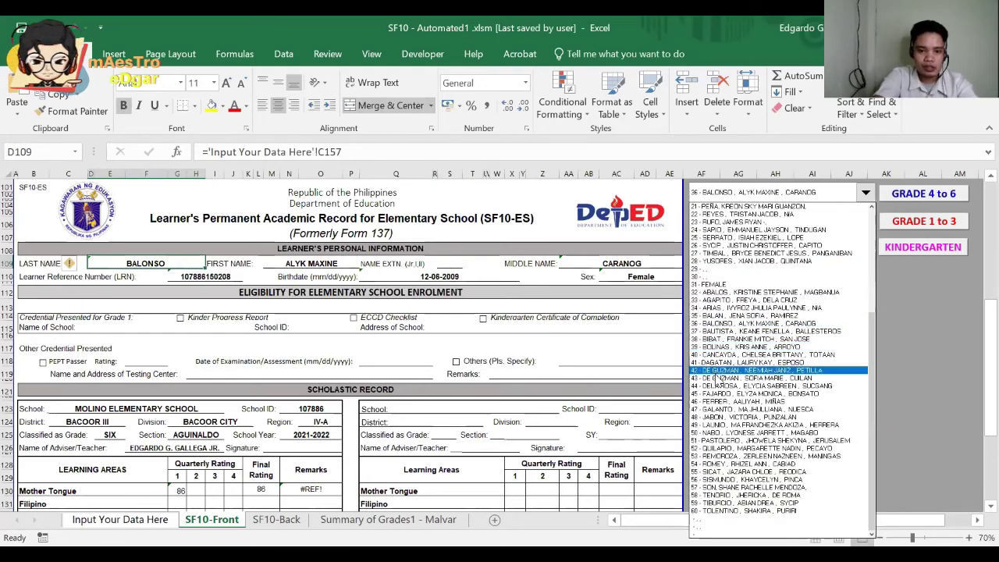
pyautogui.click(715, 374)
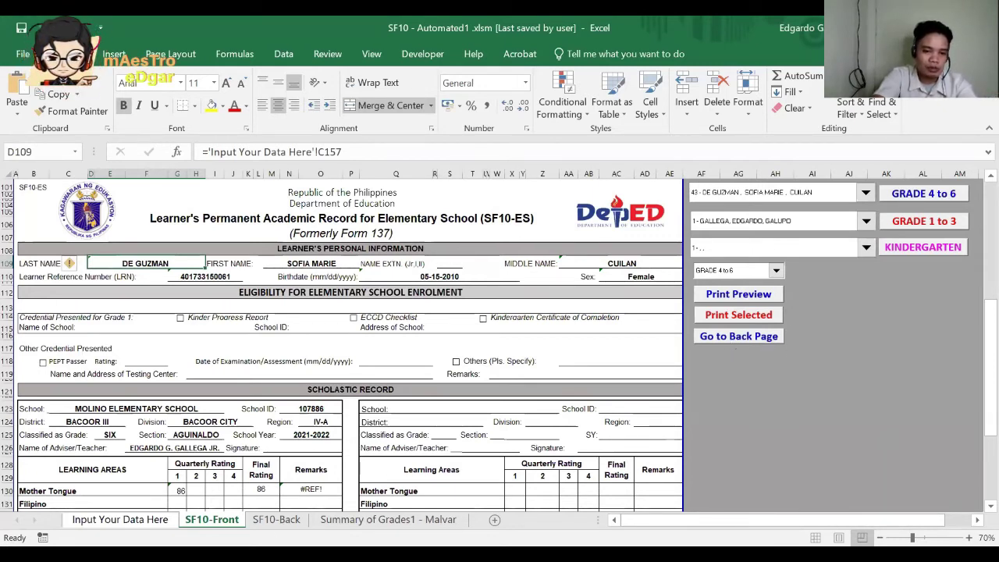
pyautogui.click(734, 338)
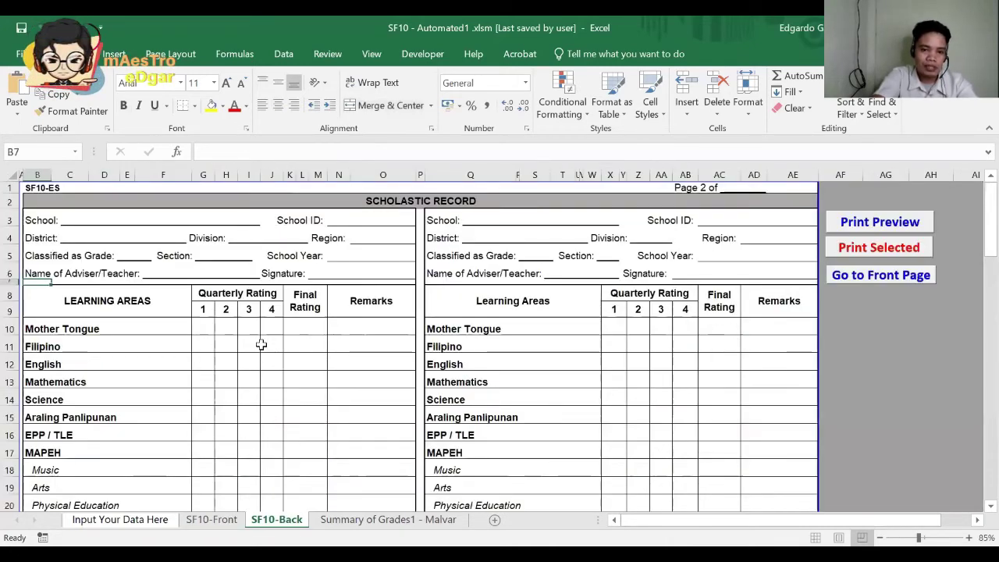
pyautogui.click(262, 346)
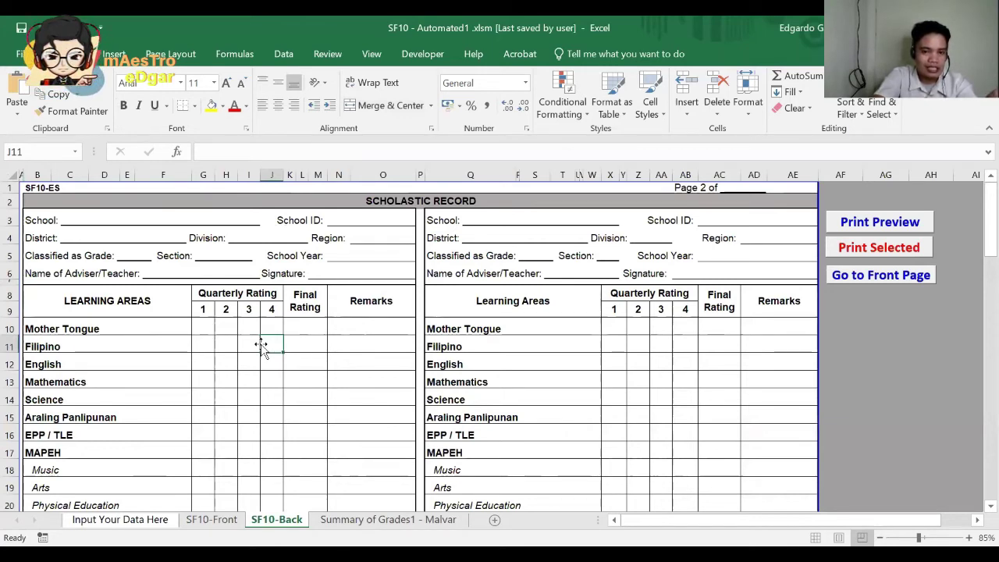
pyautogui.click(885, 278)
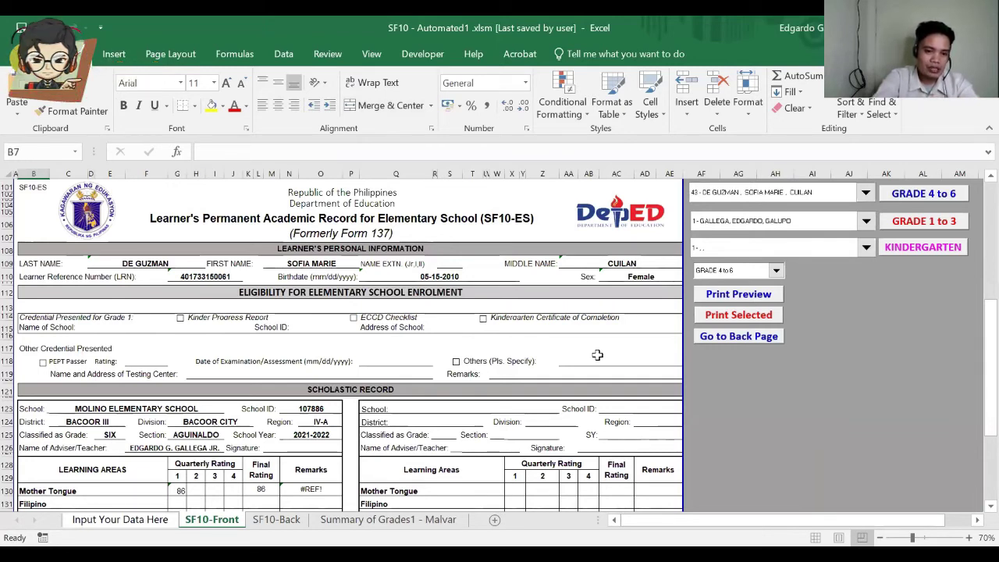
pyautogui.click(199, 451)
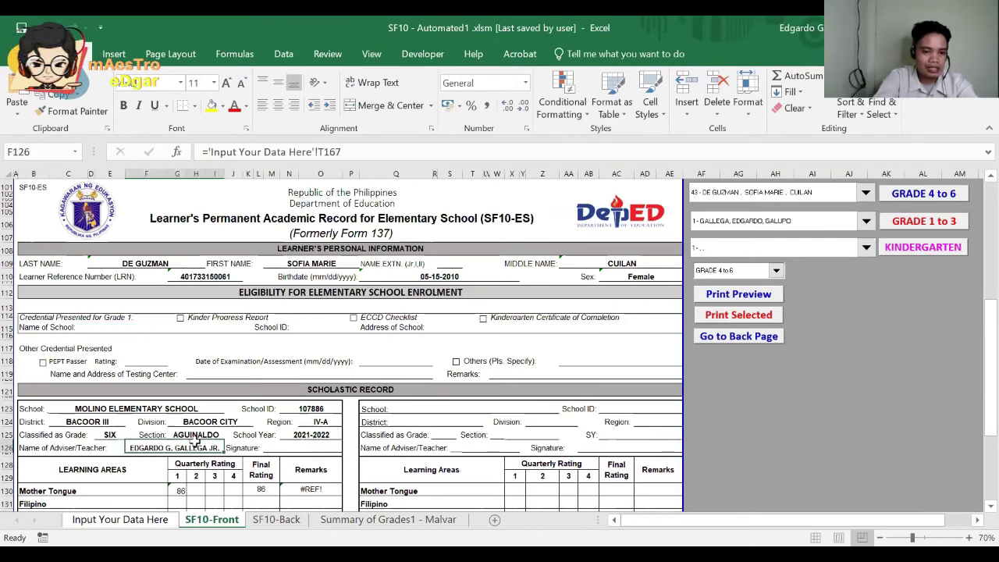
pyautogui.click(222, 435)
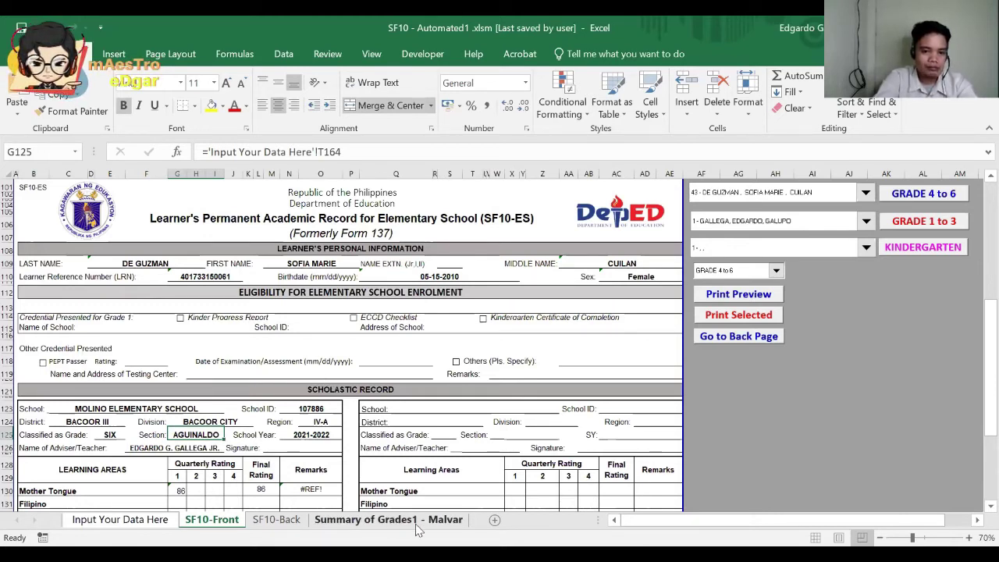
pyautogui.click(164, 406)
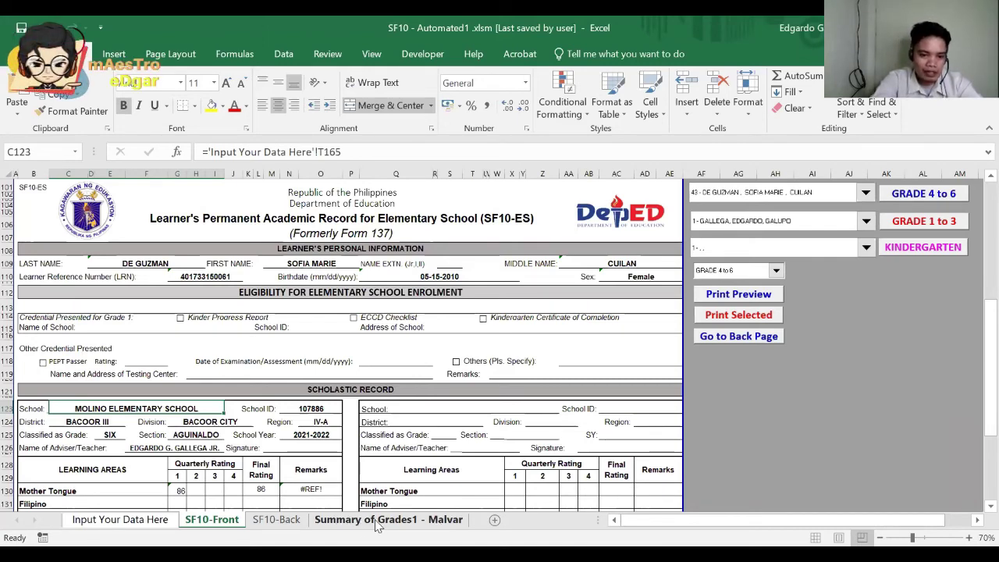
pyautogui.click(375, 521)
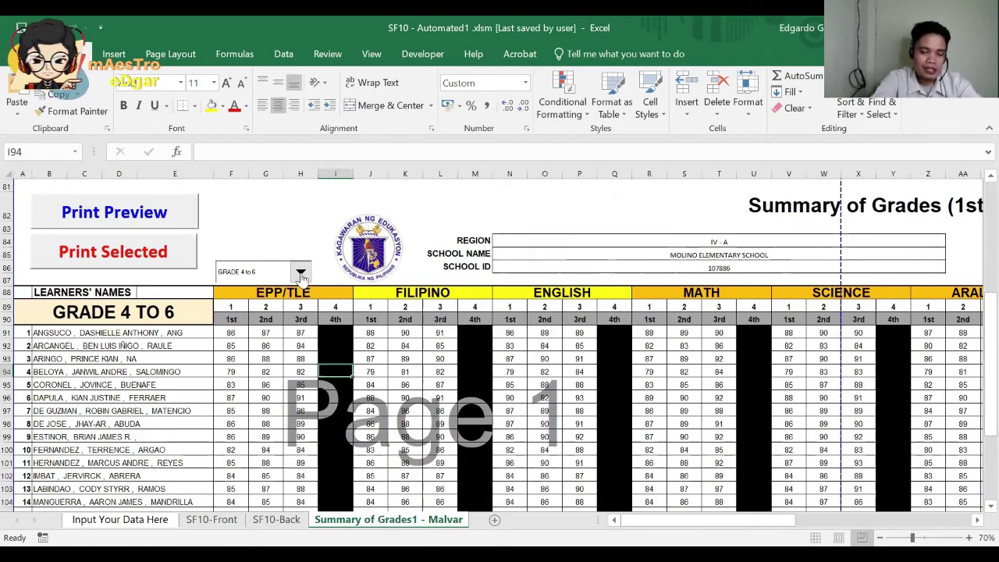
pyautogui.click(166, 363)
pyautogui.press('Right')
pyautogui.press('Right')
pyautogui.press('Right')
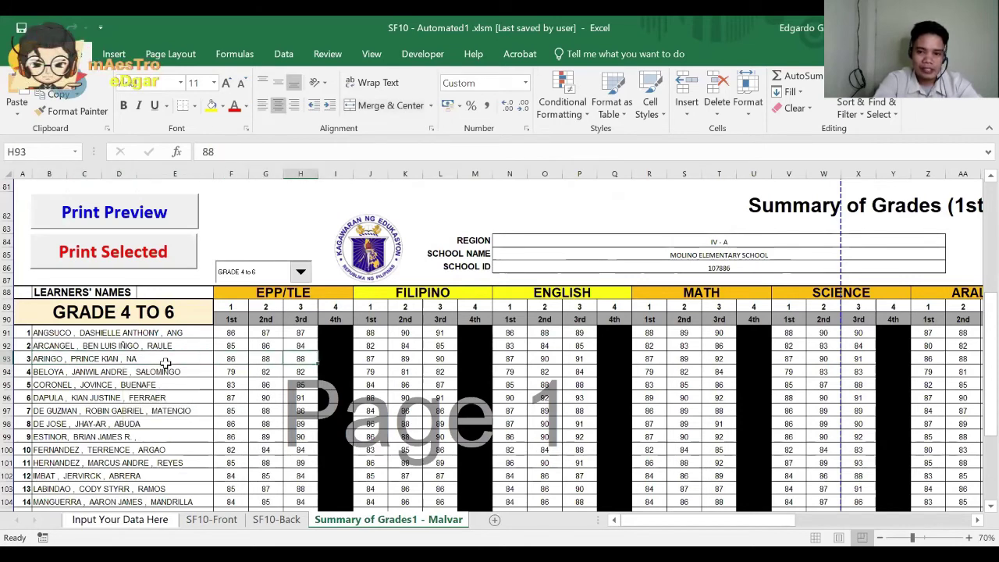
pyautogui.press('Right')
pyautogui.press('Right')
pyautogui.press('Right')
pyautogui.press('Right')
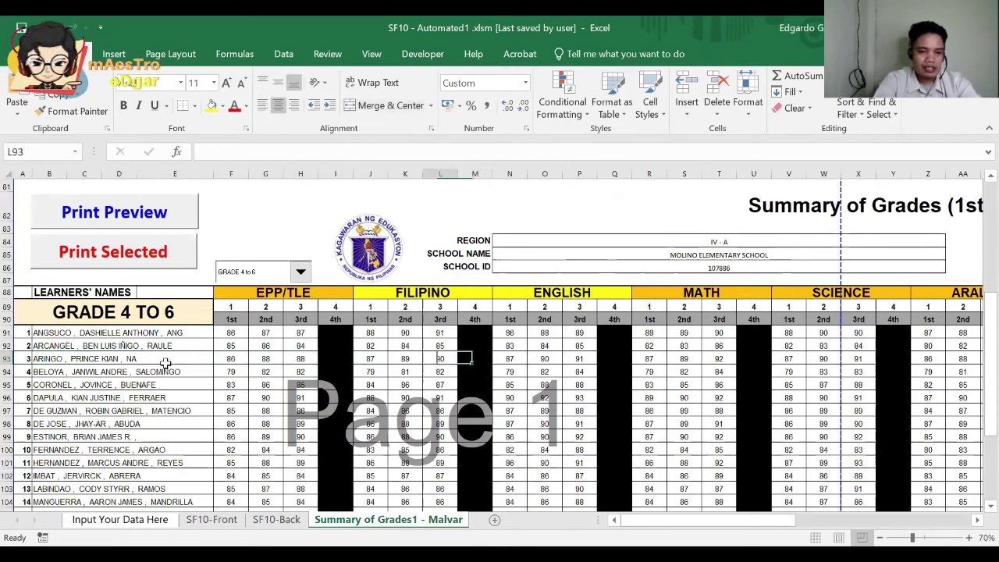
pyautogui.press('Left')
pyautogui.press('Left')
pyautogui.press('Left')
pyautogui.press('Left')
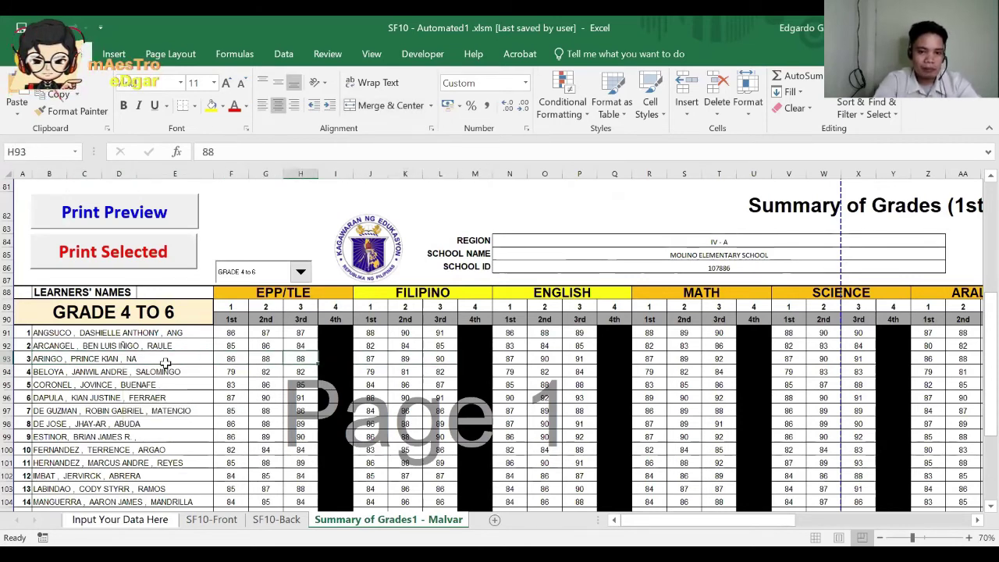
pyautogui.press('Left')
pyautogui.press('Left')
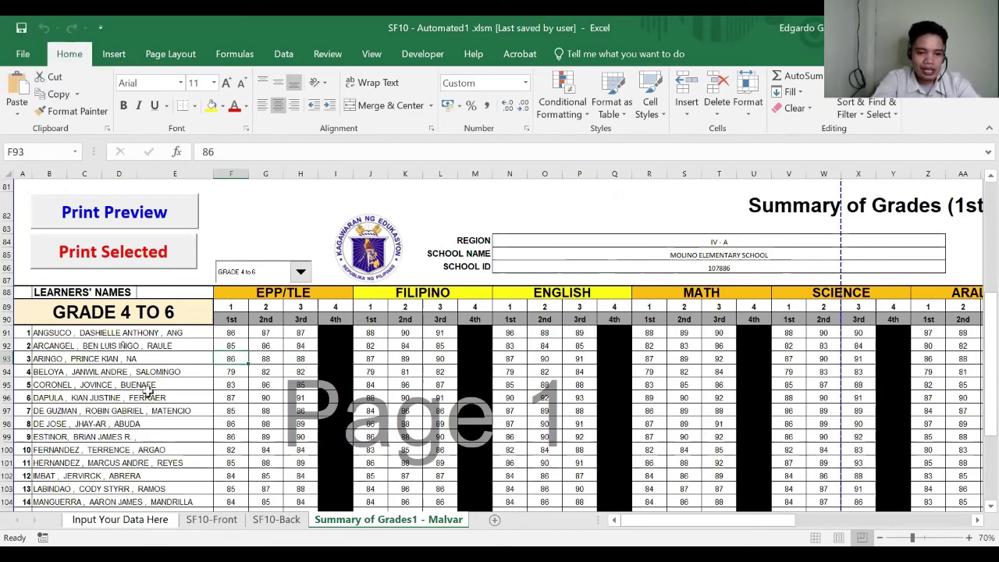
pyautogui.click(217, 520)
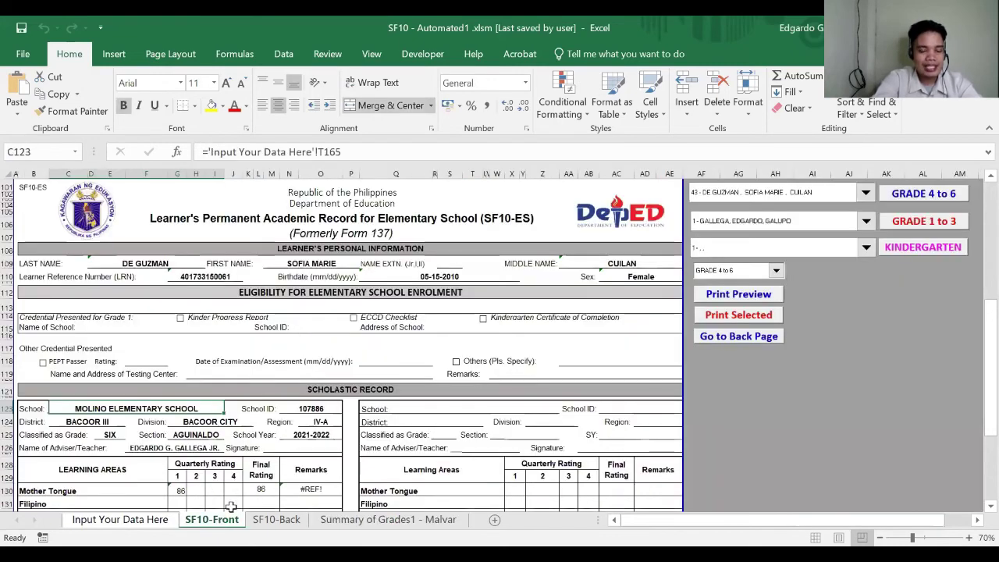
pyautogui.click(283, 492)
pyautogui.click(407, 468)
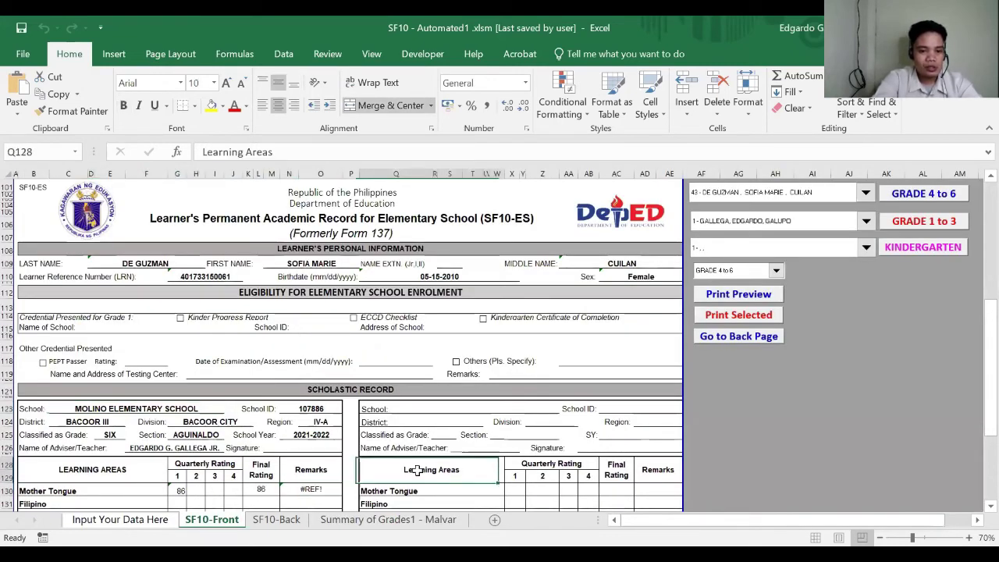
pyautogui.click(416, 520)
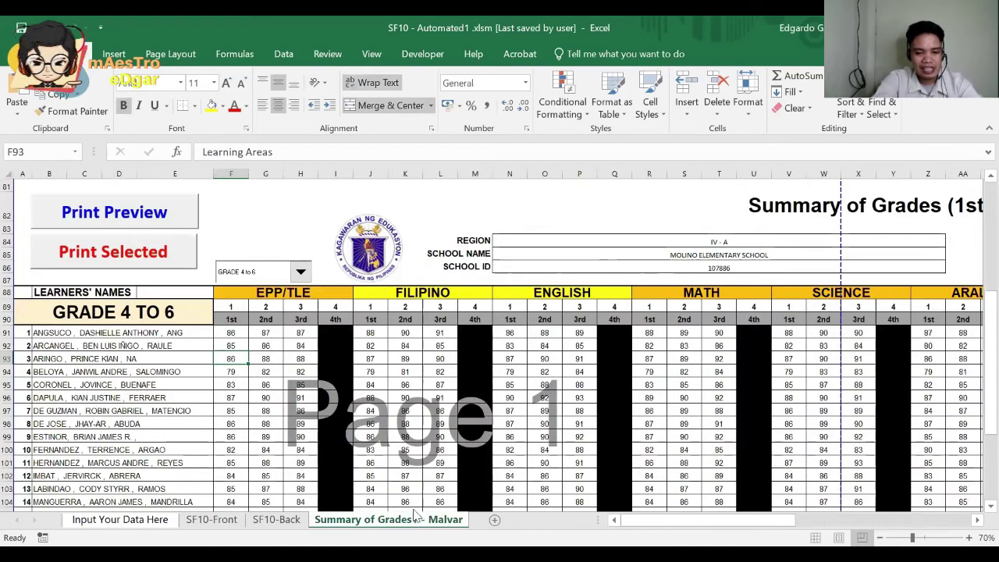
pyautogui.click(402, 451)
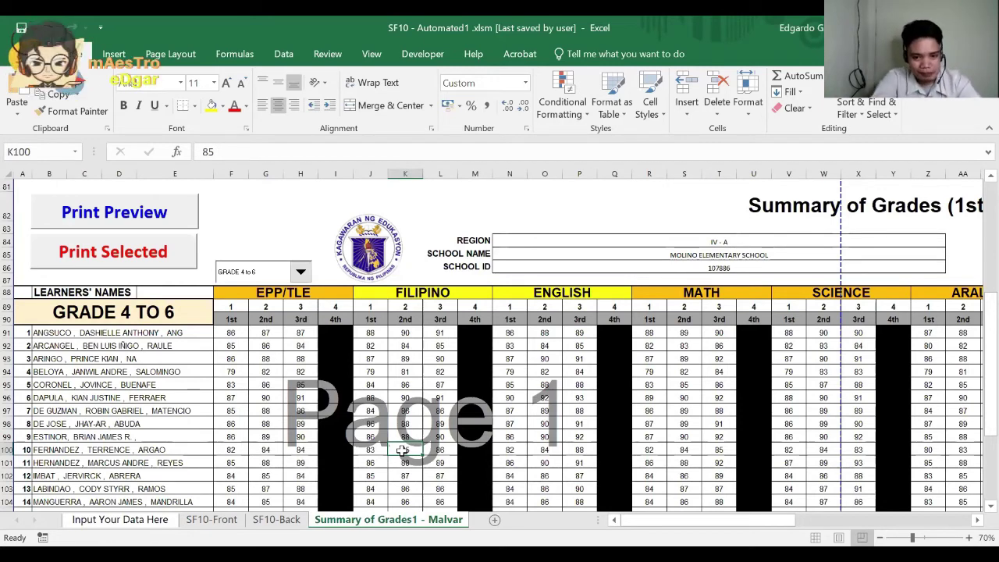
pyautogui.click(288, 399)
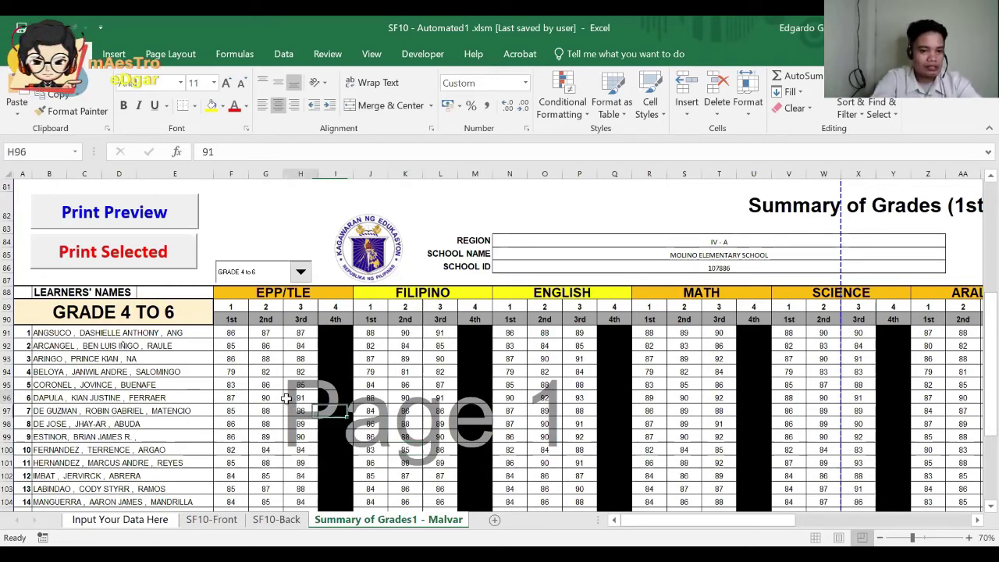
pyautogui.click(259, 397)
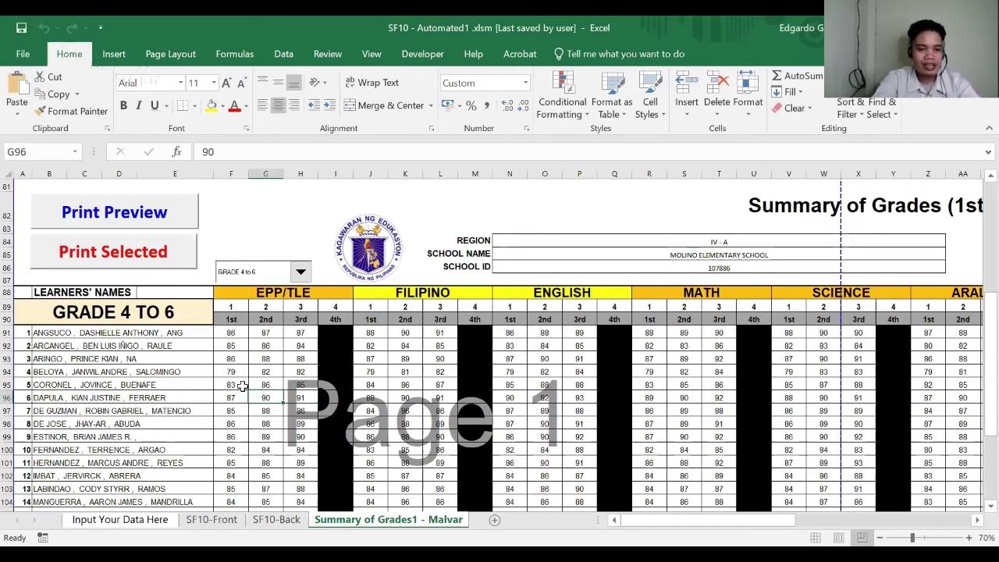
pyautogui.click(240, 385)
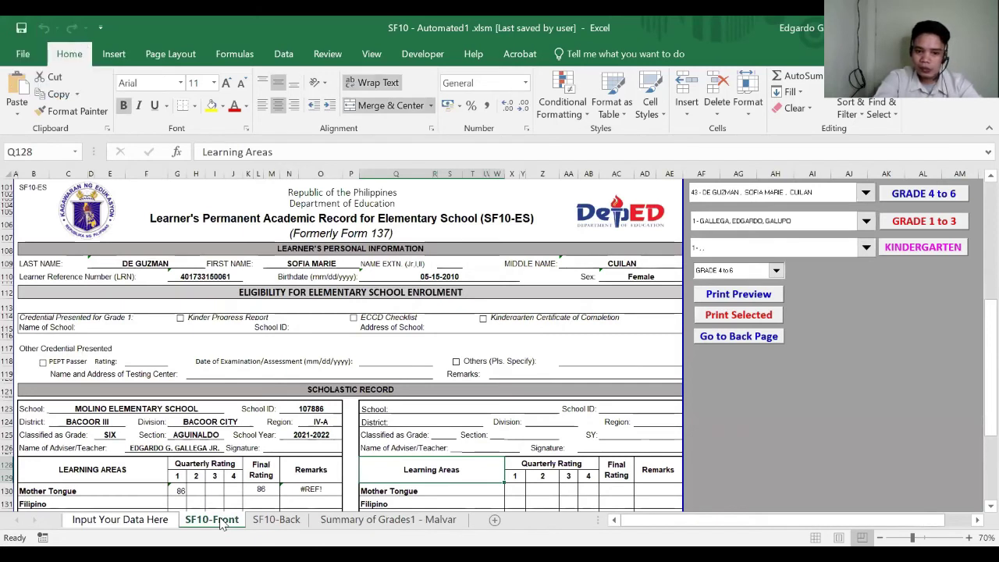
pyautogui.click(289, 391)
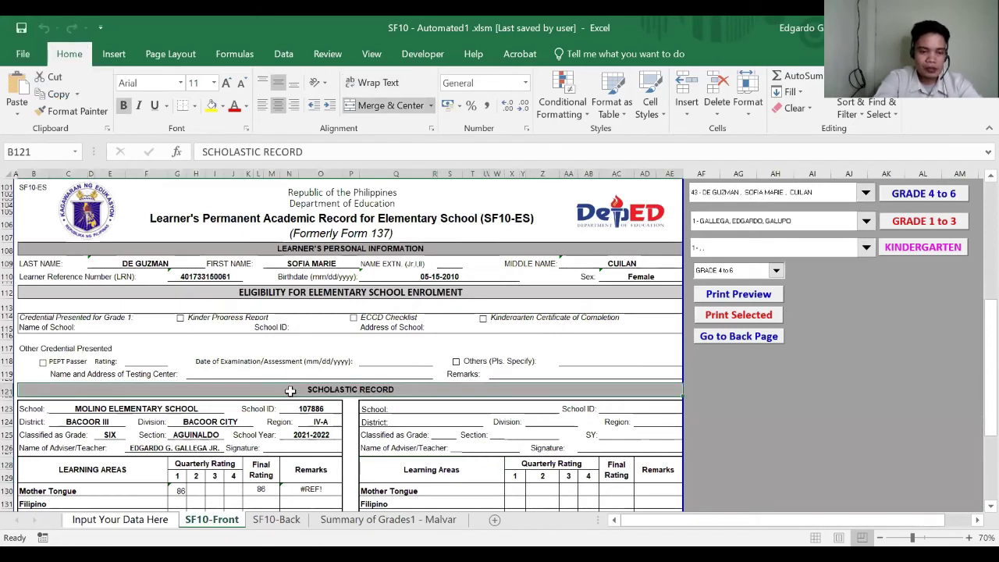